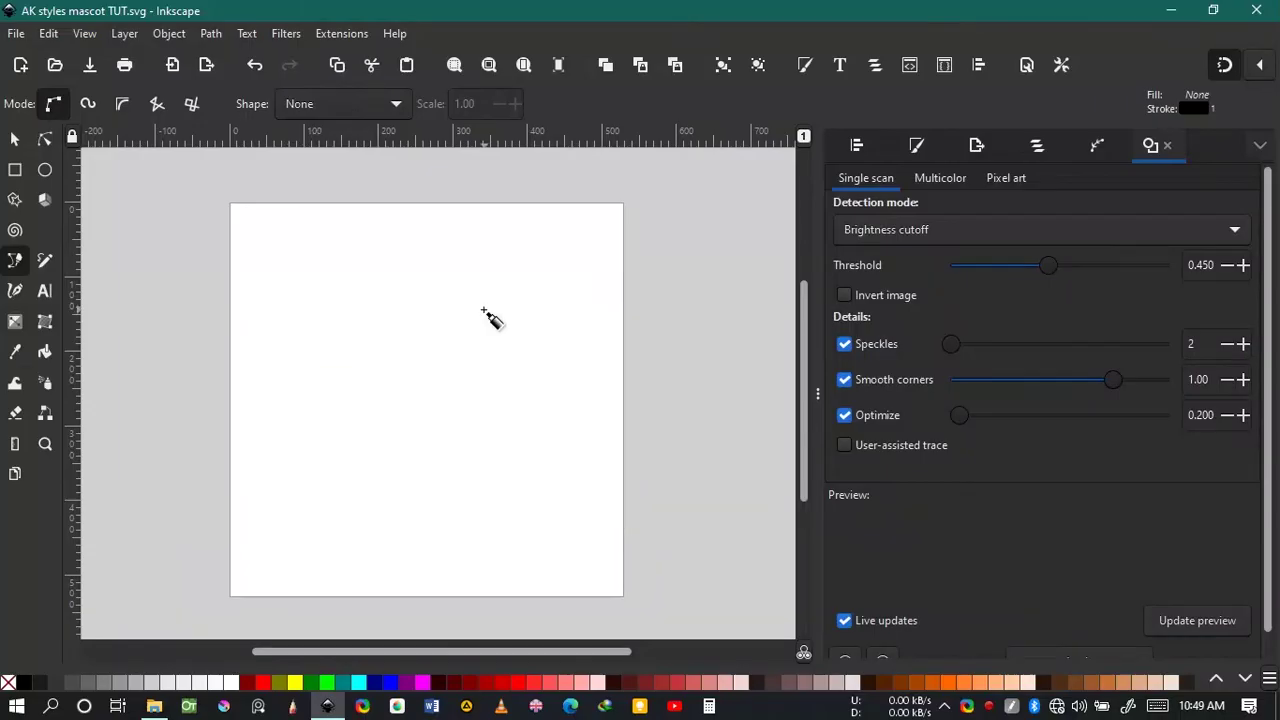
- Place a vertical guide through the page near its horizontal centre, at about 258 mm
{"action": "left_click_drag", "start_coordinate": [72, 235], "coordinate": [421, 248]}
{"action": "scroll", "coordinate": [420, 308], "scroll_direction": "down", "scroll_amount": 2}
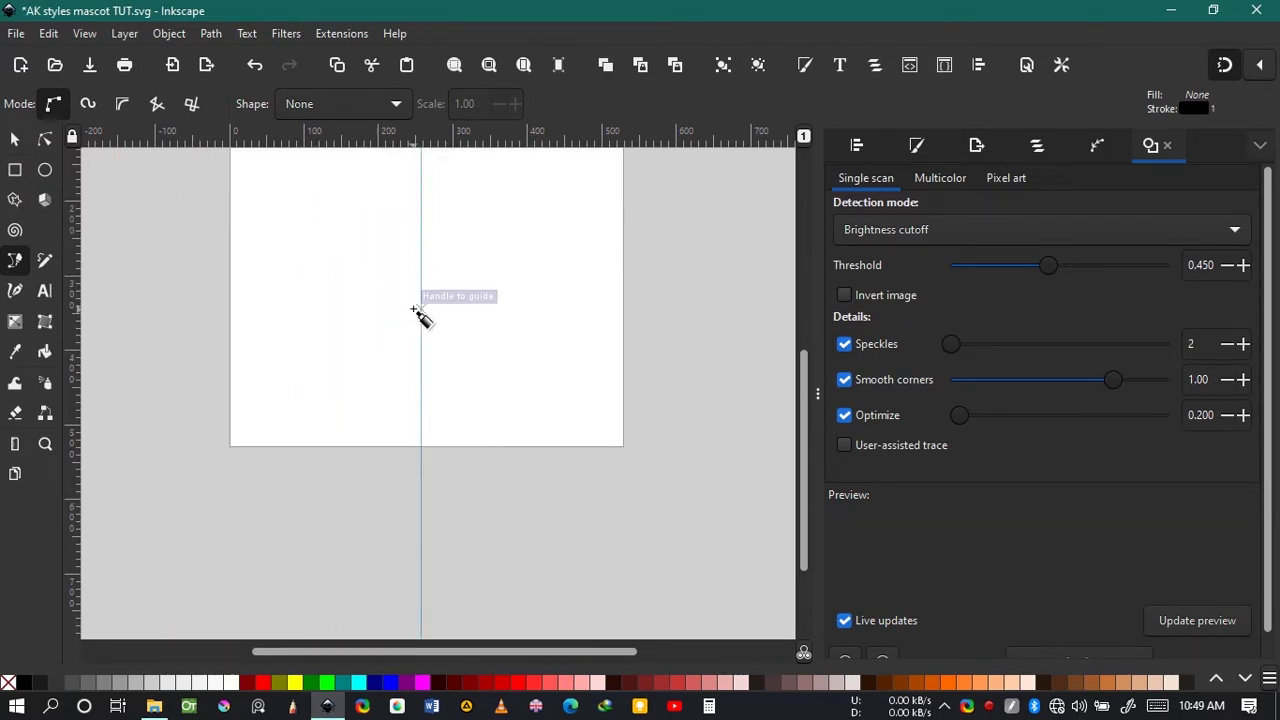
{"action": "scroll", "coordinate": [418, 306], "scroll_direction": "up", "scroll_amount": 2}
{"action": "scroll", "coordinate": [421, 308], "scroll_direction": "up", "scroll_amount": 3}
{"action": "scroll", "coordinate": [421, 308], "scroll_direction": "down", "scroll_amount": 3}
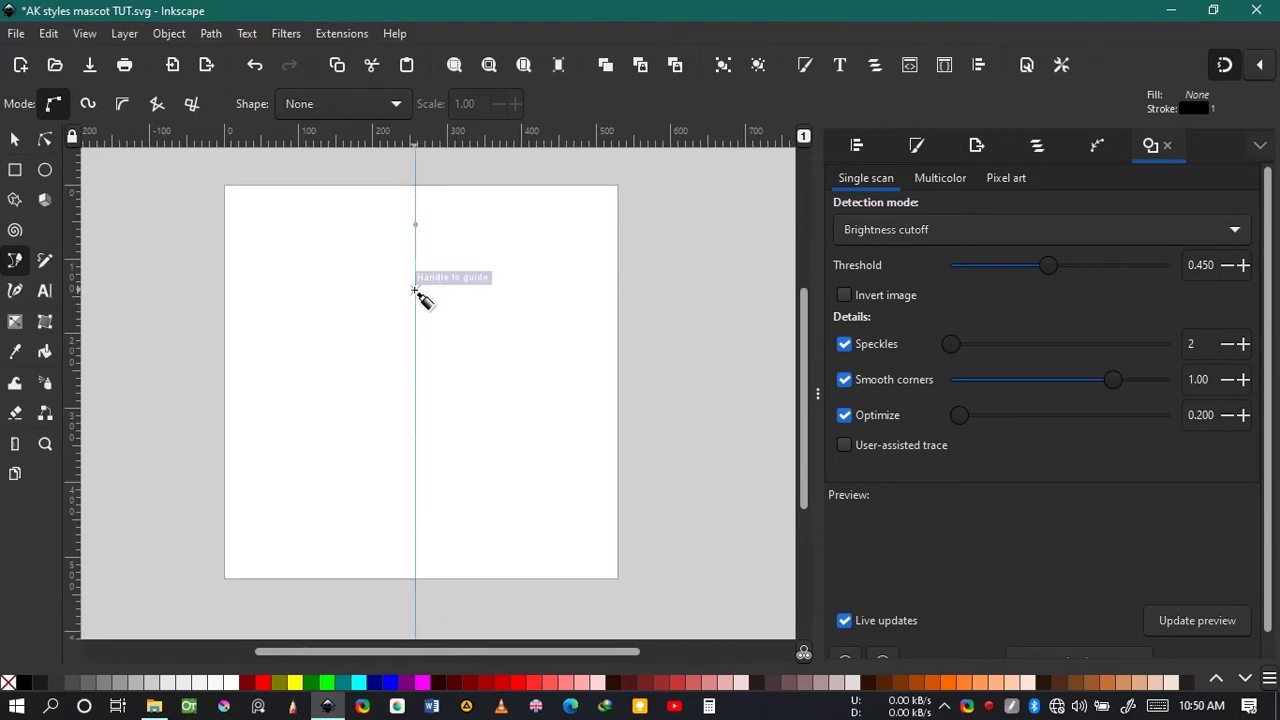
- Draw a closed half-face outline with the Pen tool, its straight edge on the guide and one curved side beside it
{"action": "left_click", "coordinate": [415, 290]}
{"action": "left_click_drag", "start_coordinate": [485, 319], "coordinate": [498, 367]}
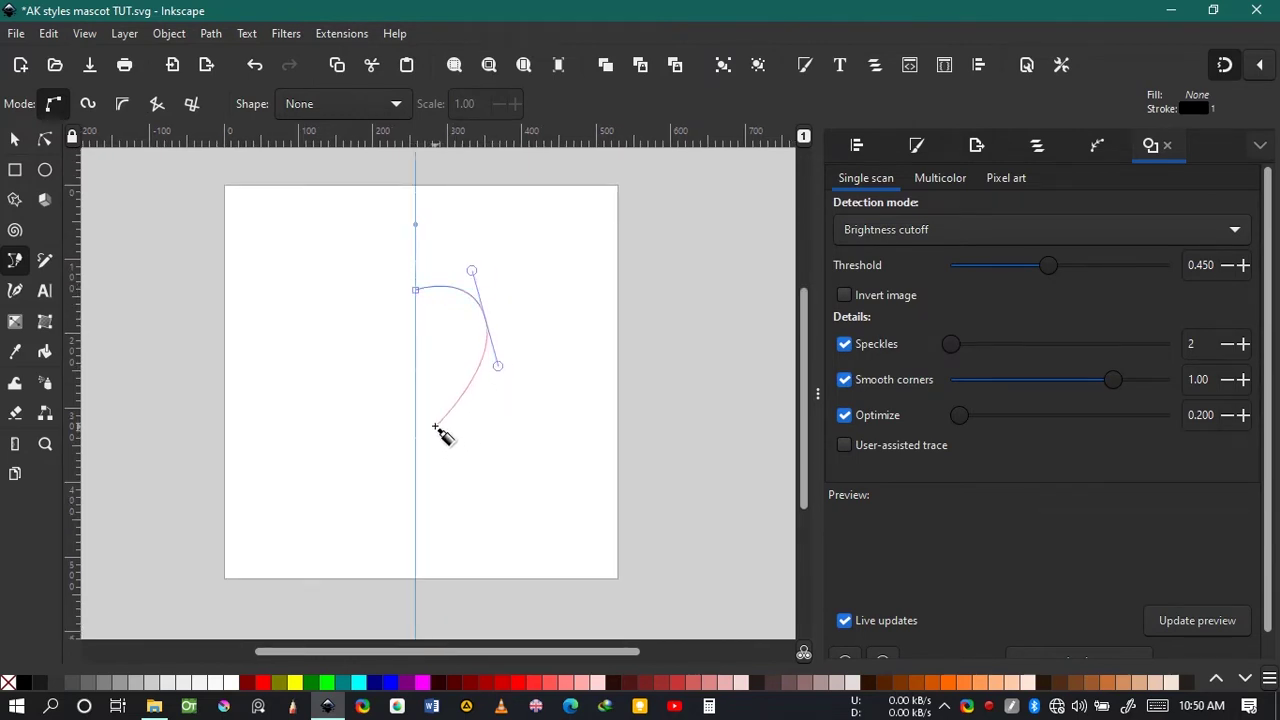
{"action": "left_click", "coordinate": [415, 430]}
{"action": "scroll", "coordinate": [415, 290], "scroll_direction": "up", "scroll_amount": 2, "text": "ctrl"}
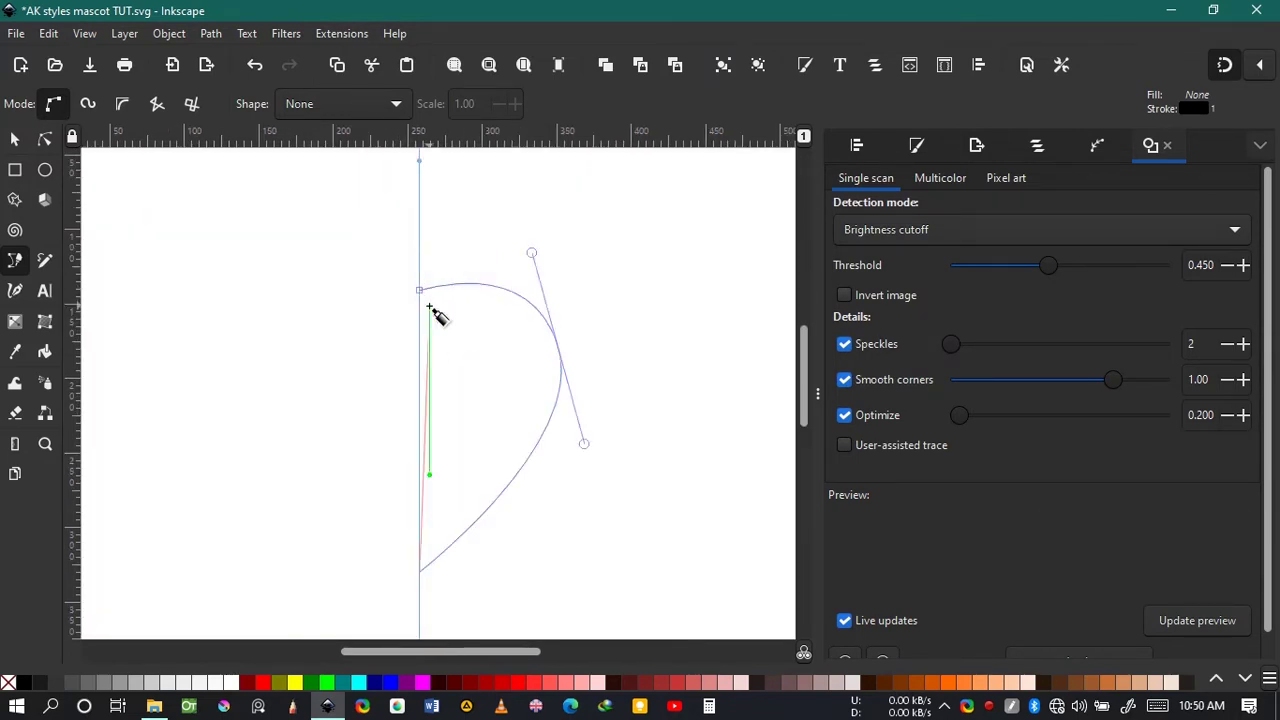
{"action": "left_click", "coordinate": [419, 290]}
- Set the half-face outline's stroke width to 5 px
{"action": "left_click", "coordinate": [45, 139]}
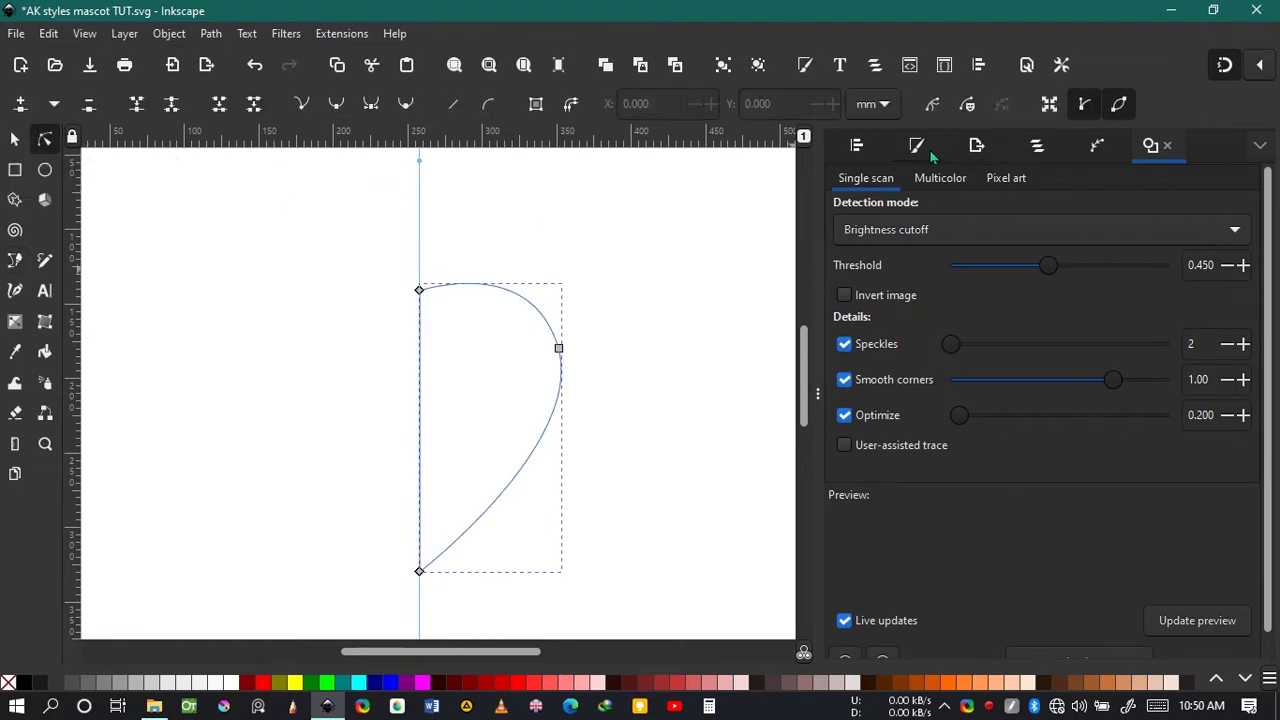
{"action": "left_click", "coordinate": [917, 146]}
{"action": "left_click", "coordinate": [1003, 180]}
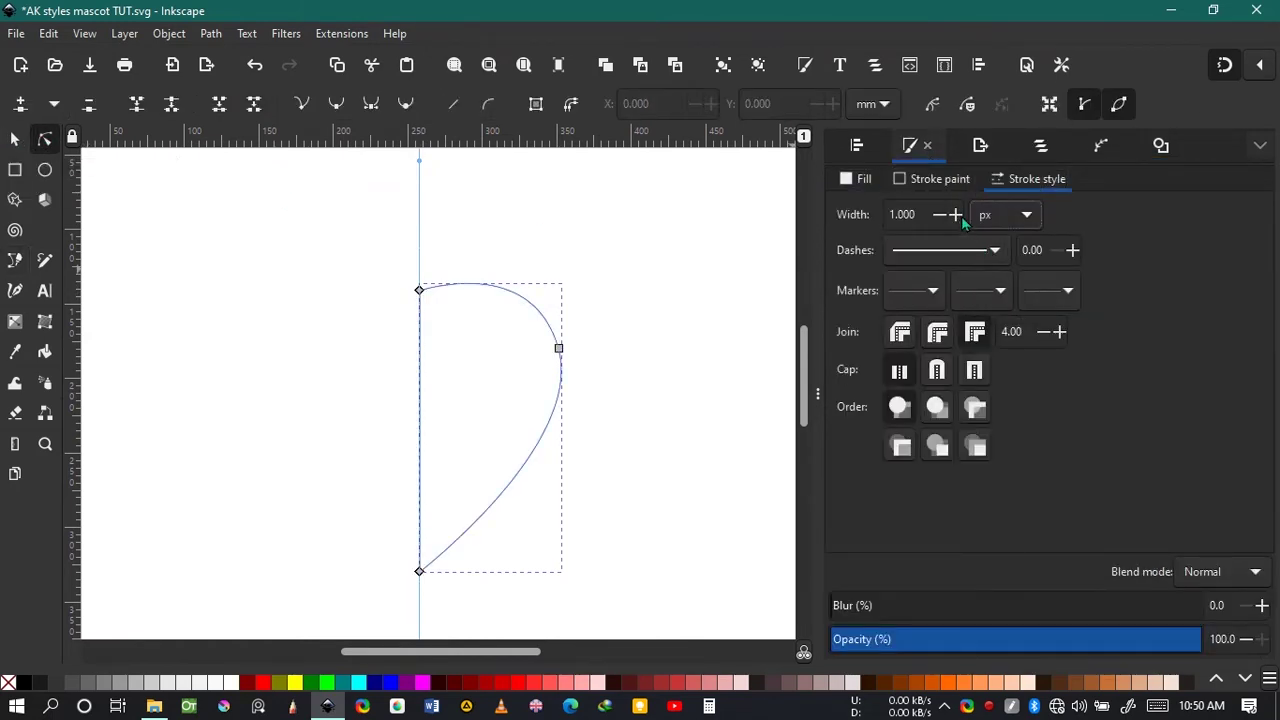
{"action": "left_click", "coordinate": [956, 218]}
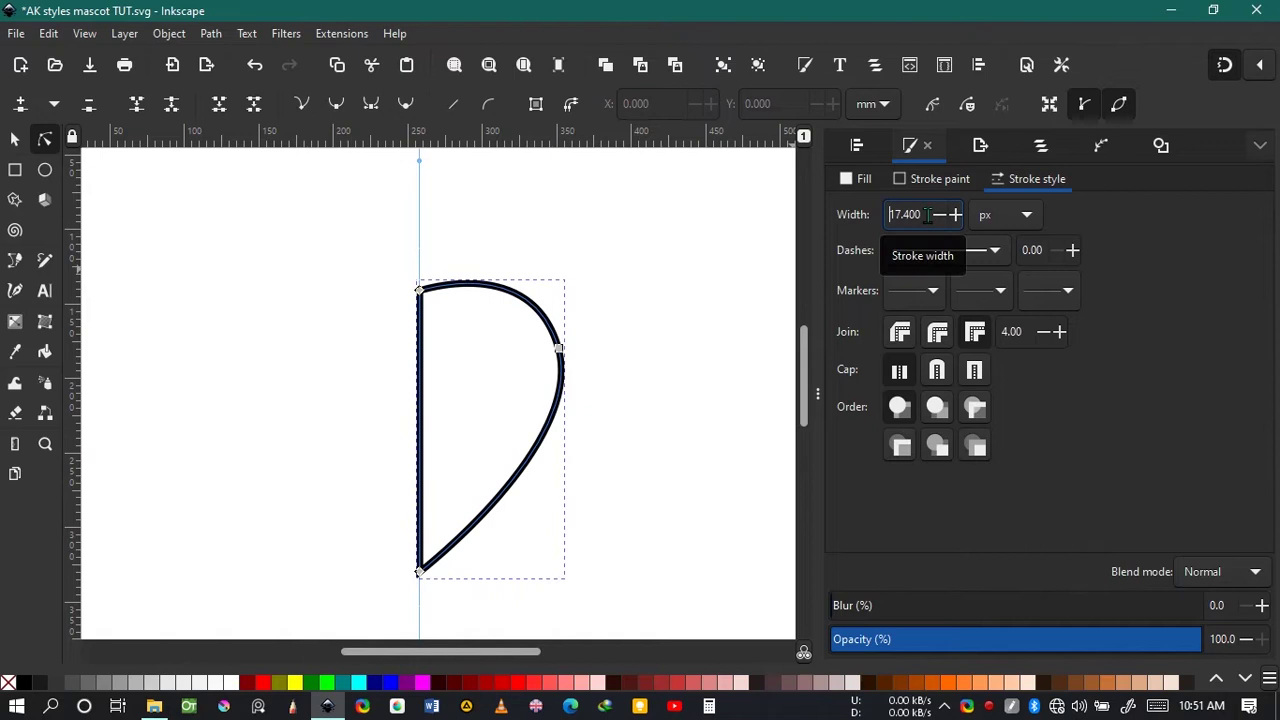
{"action": "left_click_drag", "start_coordinate": [928, 215], "coordinate": [897, 215]}
{"action": "key", "text": "Return"}
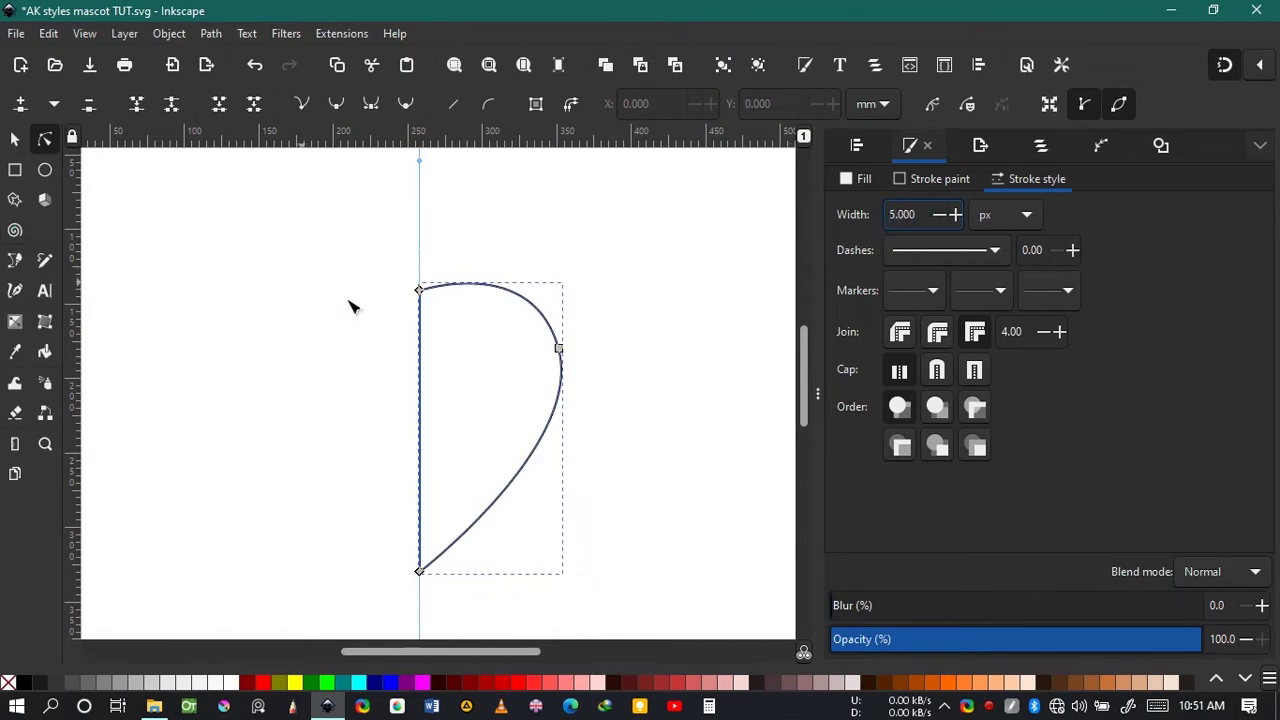
- Move the cheek node down to about X 349 mm, Y 212 mm and lengthen its handles vertically to round the half-face
{"action": "left_click_drag", "start_coordinate": [559, 349], "coordinate": [556, 397]}
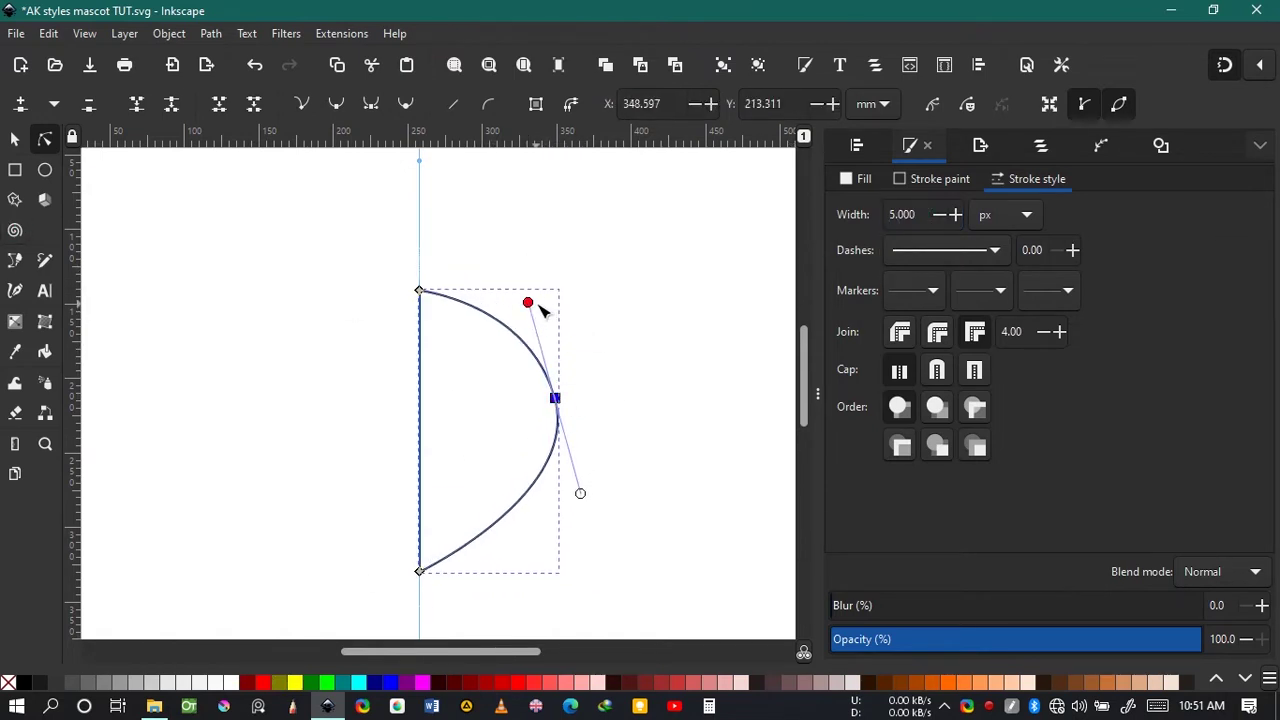
{"action": "left_click_drag", "start_coordinate": [528, 301], "coordinate": [556, 301]}
{"action": "left_click", "coordinate": [419, 571]}
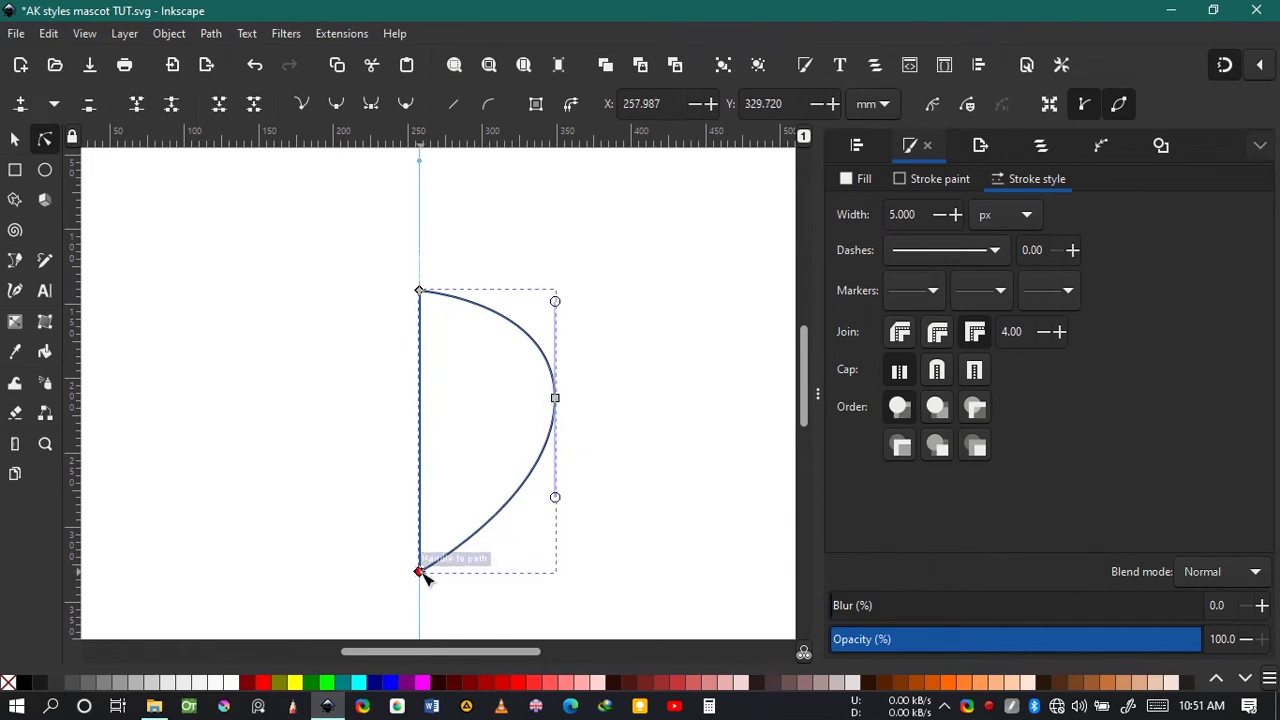
{"action": "left_click_drag", "start_coordinate": [556, 497], "coordinate": [555, 567]}
{"action": "left_click_drag", "start_coordinate": [560, 306], "coordinate": [563, 297]}
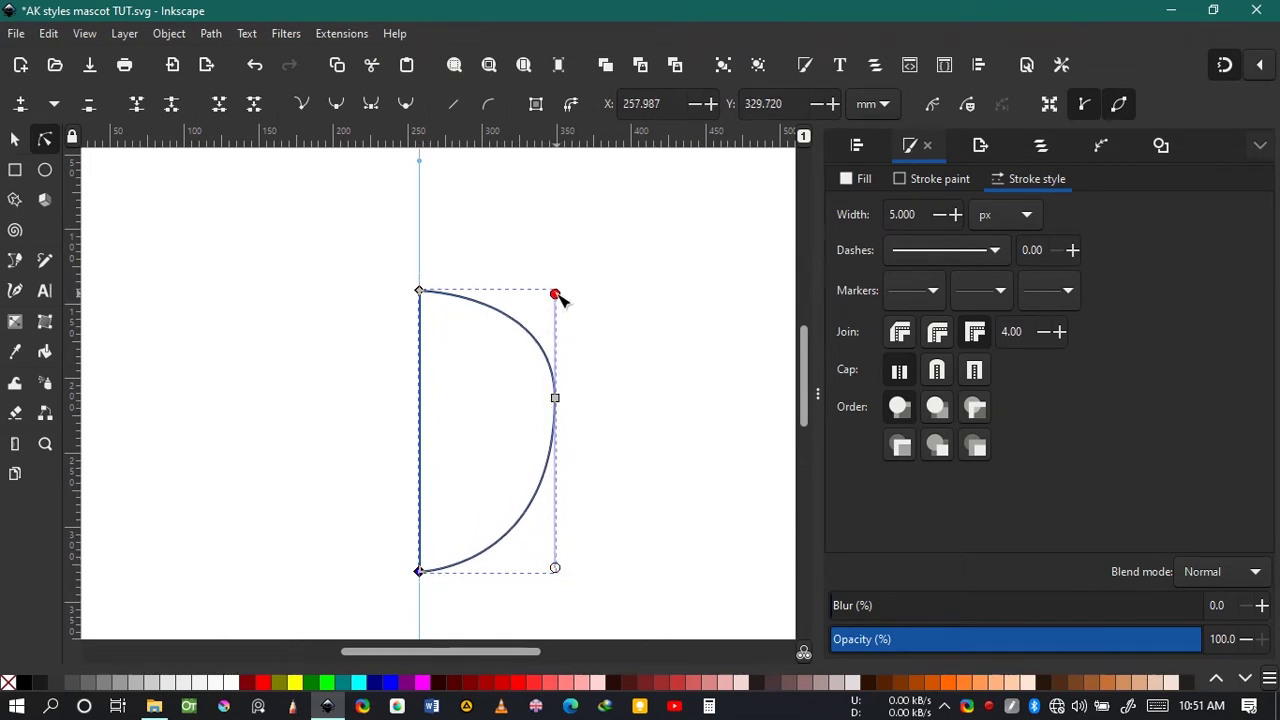
{"action": "left_click", "coordinate": [556, 398]}
- Fill the half-face with yellow and remove its stroke
{"action": "left_click", "coordinate": [296, 683]}
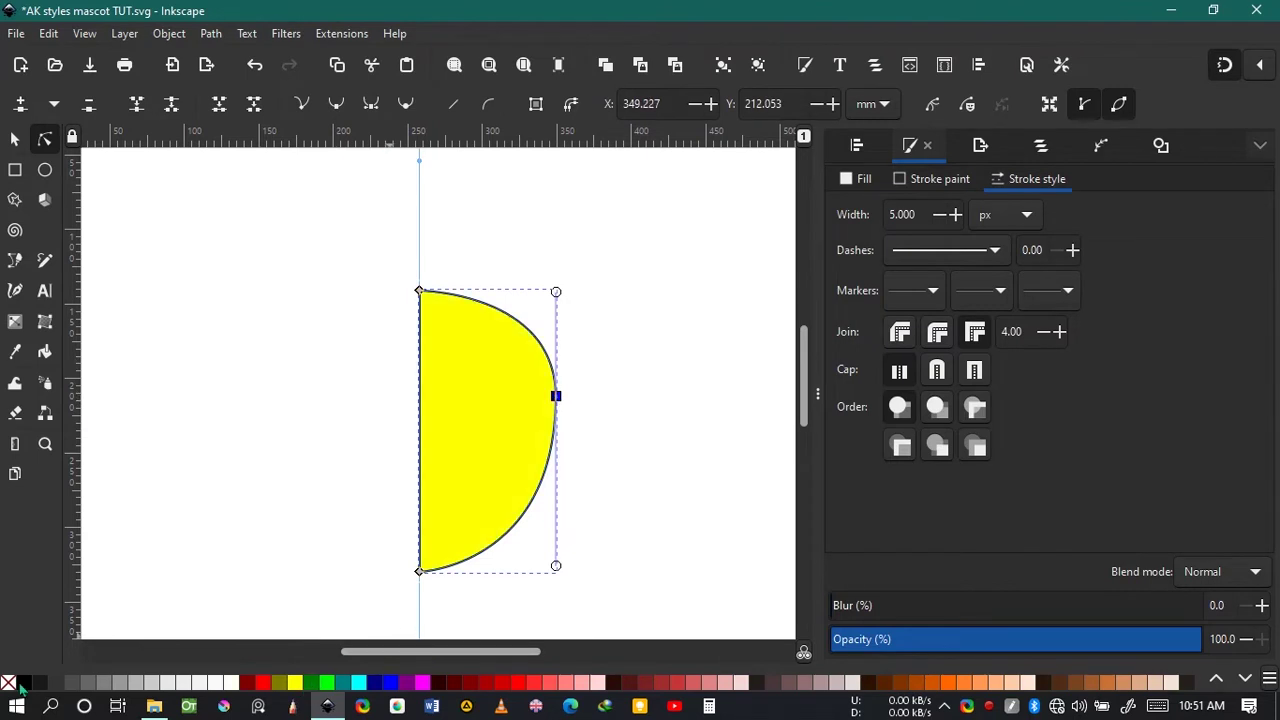
{"action": "left_click", "coordinate": [9, 683], "text": "shift"}
{"action": "left_click", "coordinate": [15, 140]}
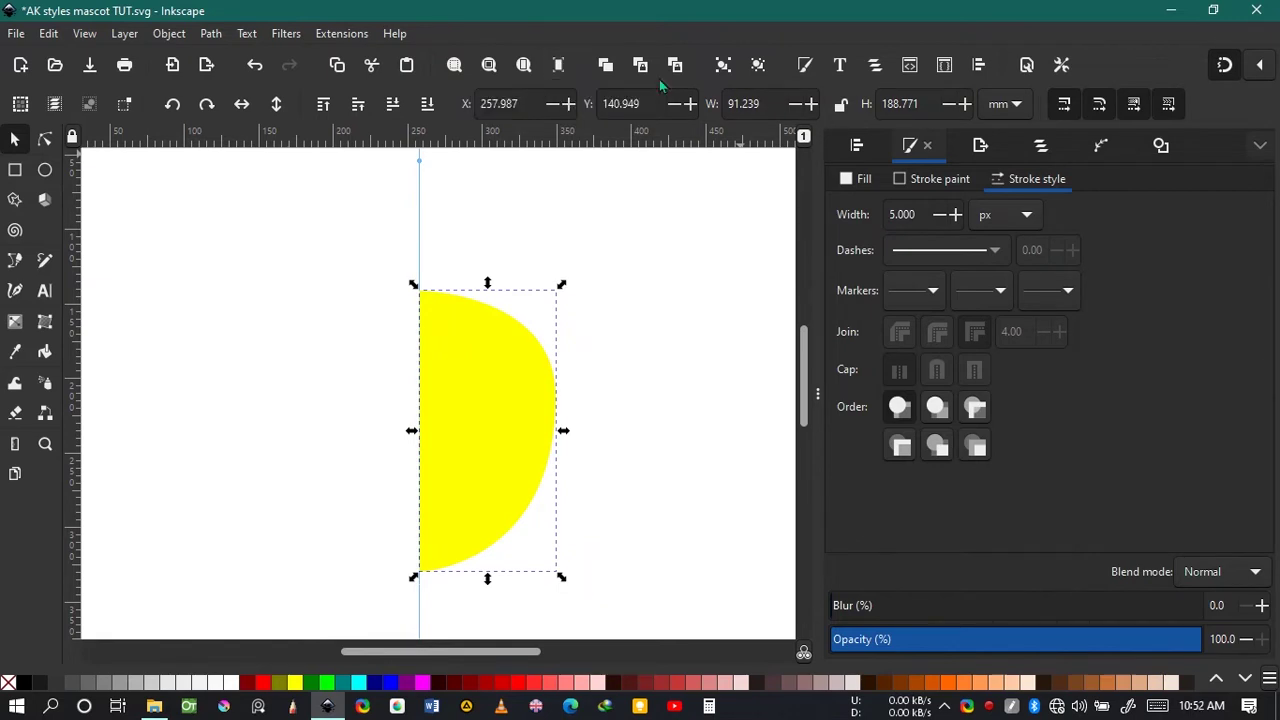
- Draw a zigzag hair outline above the face, from the cheek edge up through six uneven peaks to the guide
{"action": "left_click", "coordinate": [15, 260]}
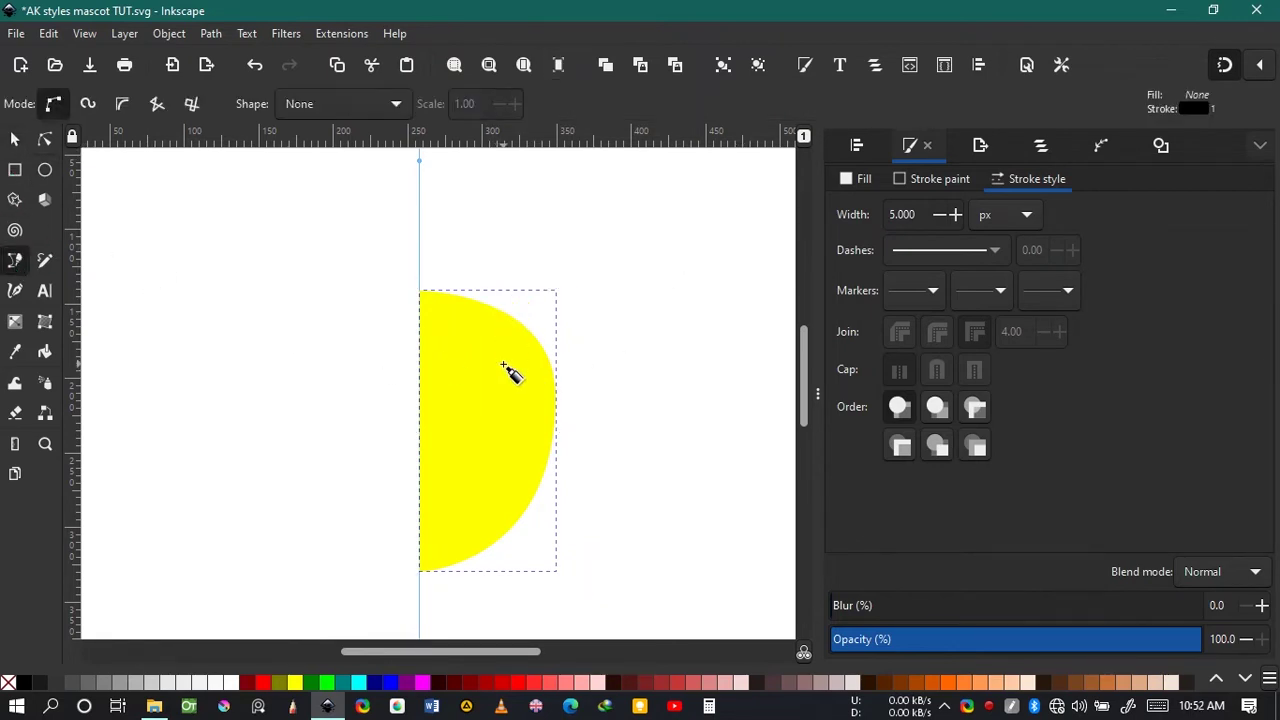
{"action": "scroll", "coordinate": [509, 366], "scroll_direction": "up", "scroll_amount": 2}
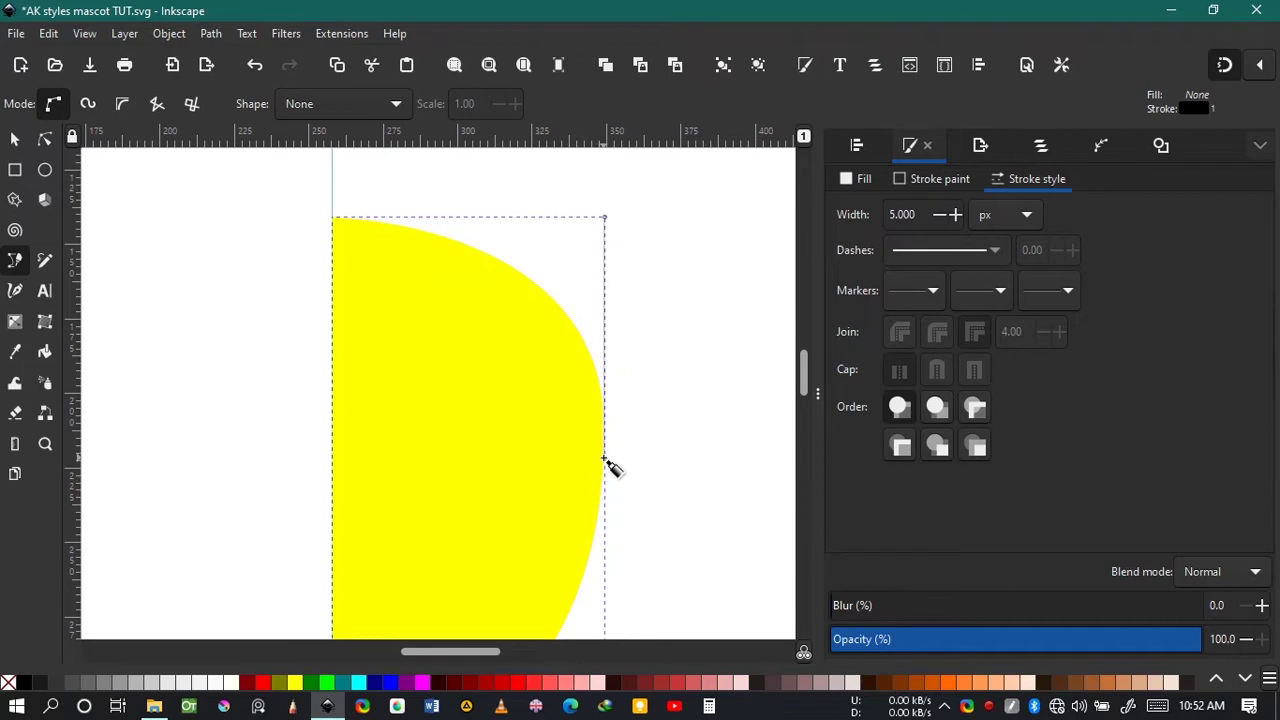
{"action": "left_click", "coordinate": [603, 460]}
{"action": "scroll", "coordinate": [650, 250], "scroll_direction": "up", "scroll_amount": 5}
{"action": "left_click", "coordinate": [681, 307]}
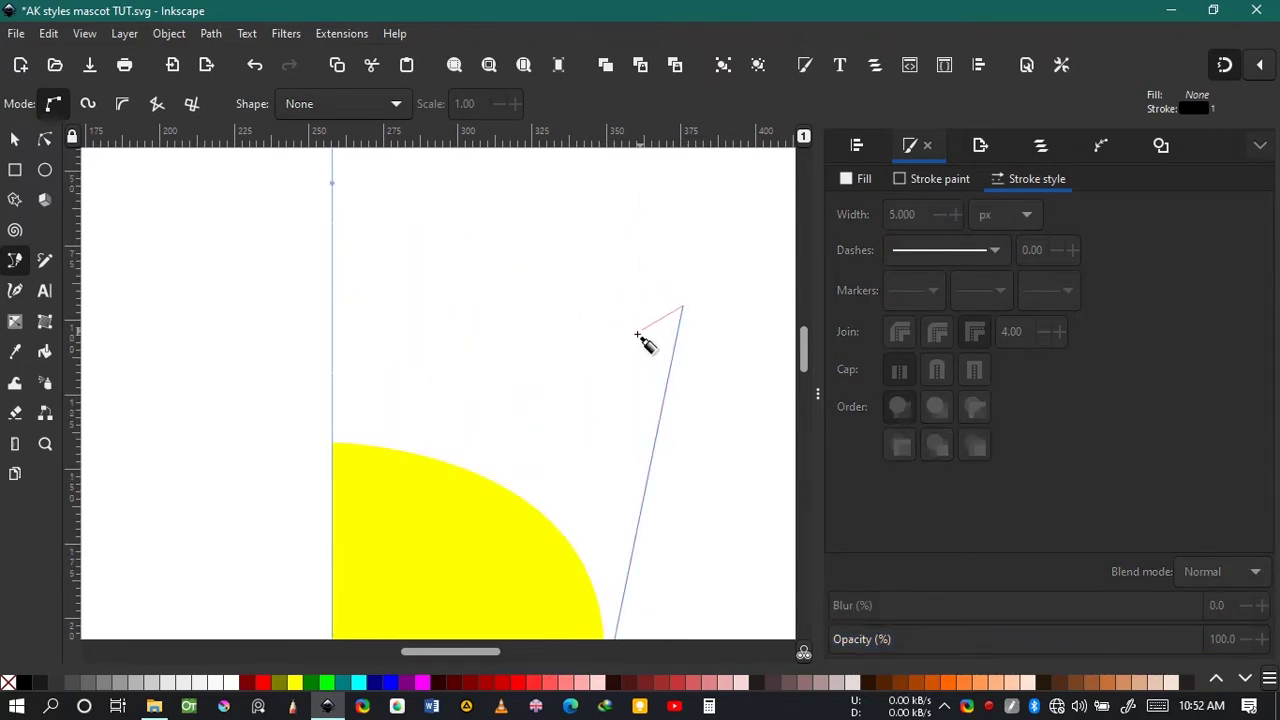
{"action": "left_click", "coordinate": [604, 347]}
{"action": "left_click", "coordinate": [588, 268]}
{"action": "left_click", "coordinate": [541, 350]}
{"action": "left_click", "coordinate": [501, 200]}
{"action": "left_click", "coordinate": [474, 311]}
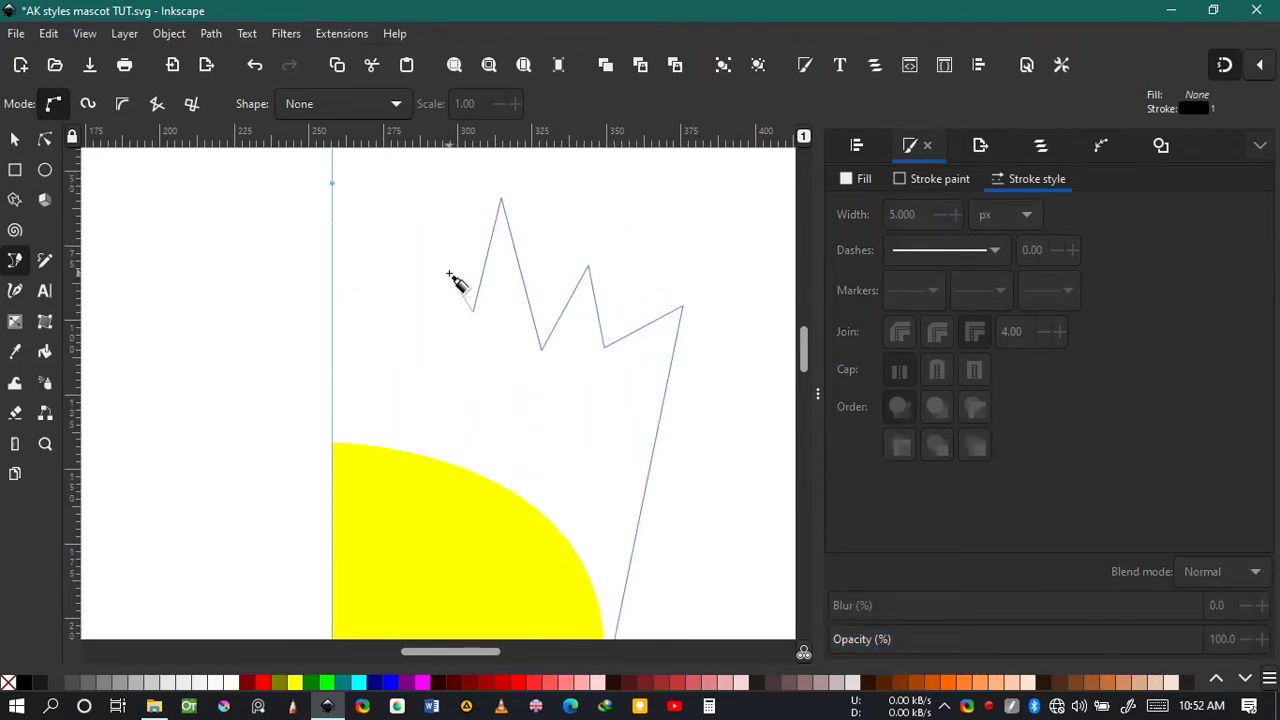
{"action": "left_click", "coordinate": [449, 273]}
{"action": "left_click", "coordinate": [427, 307]}
{"action": "left_click", "coordinate": [418, 238]}
{"action": "left_click", "coordinate": [335, 237]}
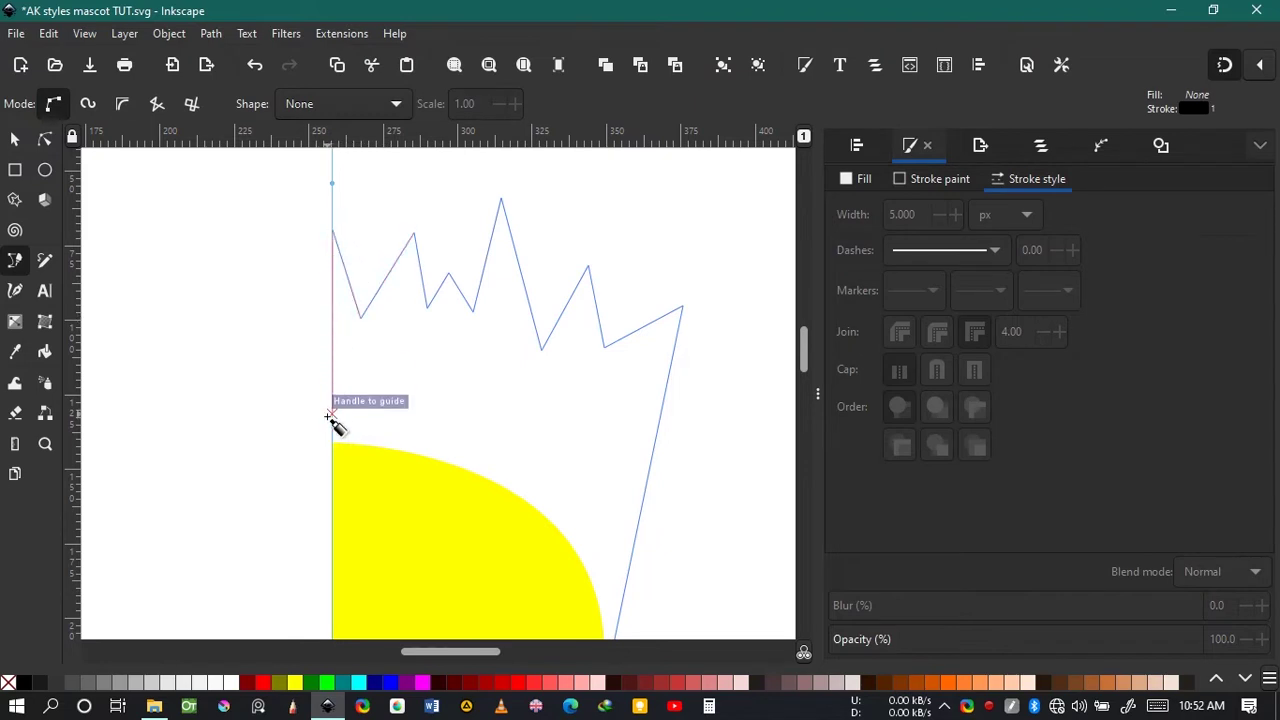
- Close the hair outline down the guide and along a curved hairline across the forehead, then nudge the hairline's corner node outward
{"action": "scroll", "coordinate": [331, 423], "scroll_direction": "down", "scroll_amount": 6}
{"action": "scroll", "coordinate": [331, 415], "scroll_direction": "up", "scroll_amount": 3}
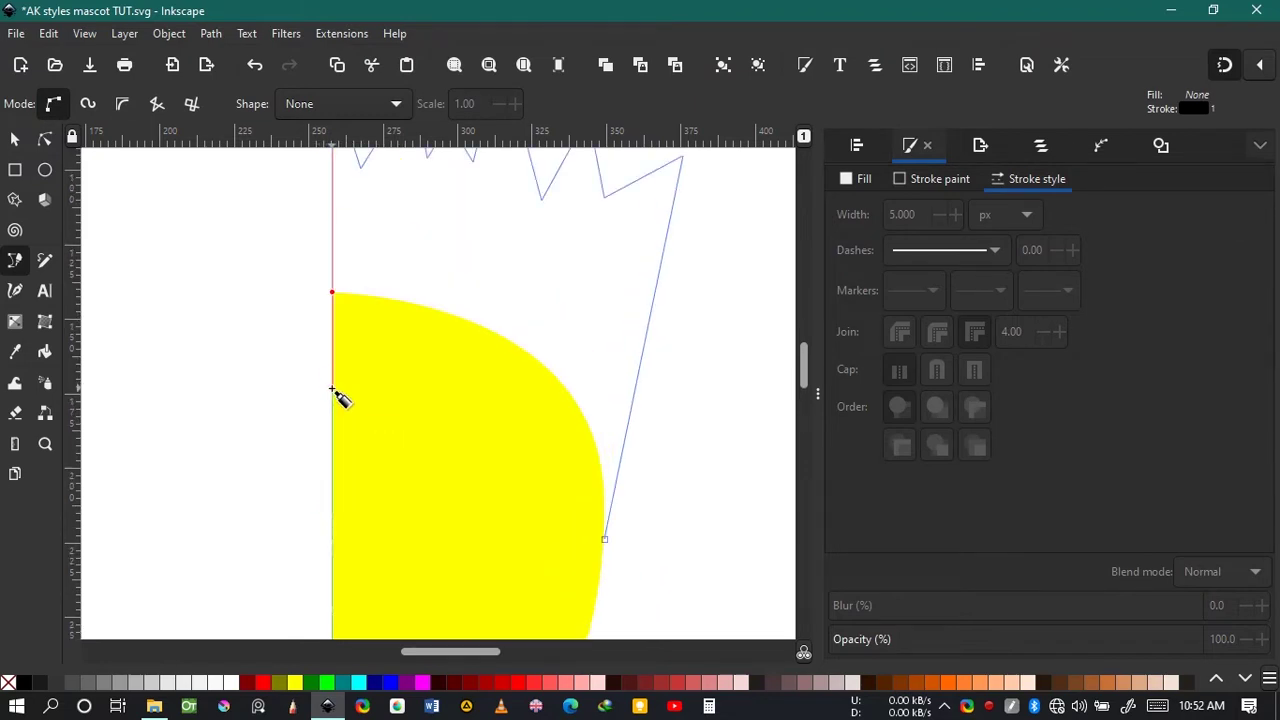
{"action": "left_click", "coordinate": [334, 390]}
{"action": "left_click_drag", "start_coordinate": [541, 402], "coordinate": [567, 435]}
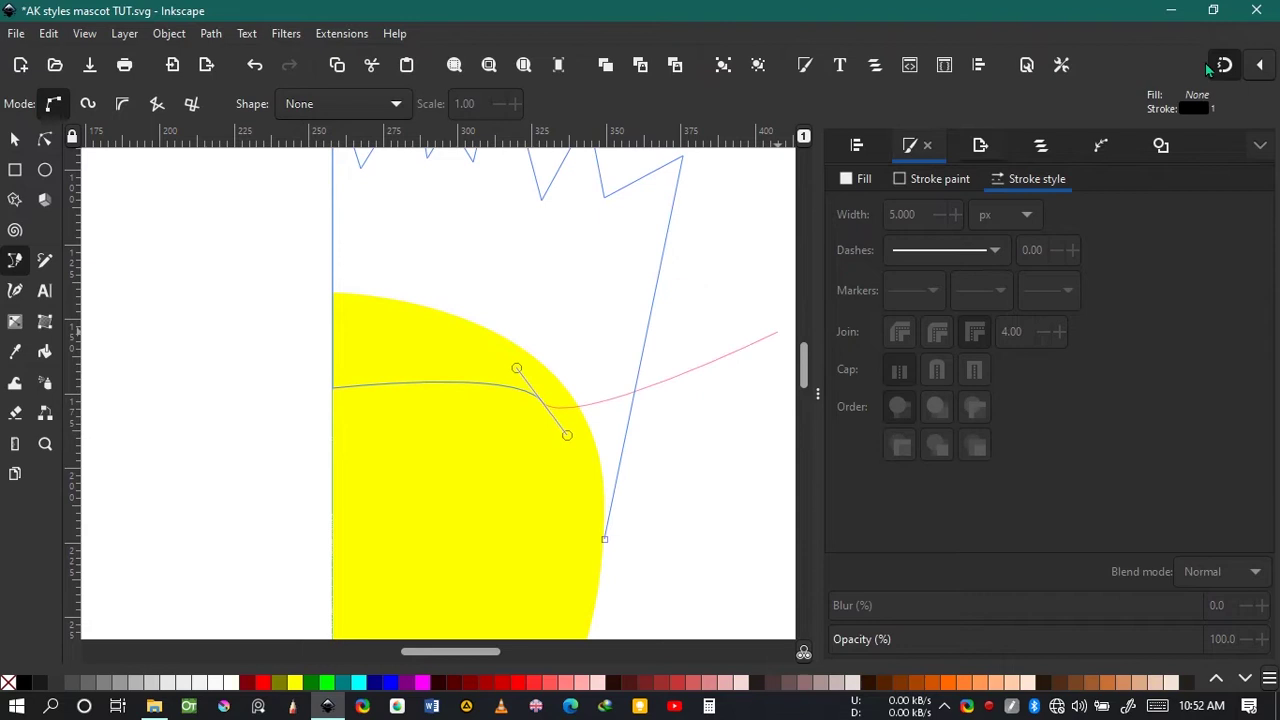
{"action": "left_click", "coordinate": [604, 539]}
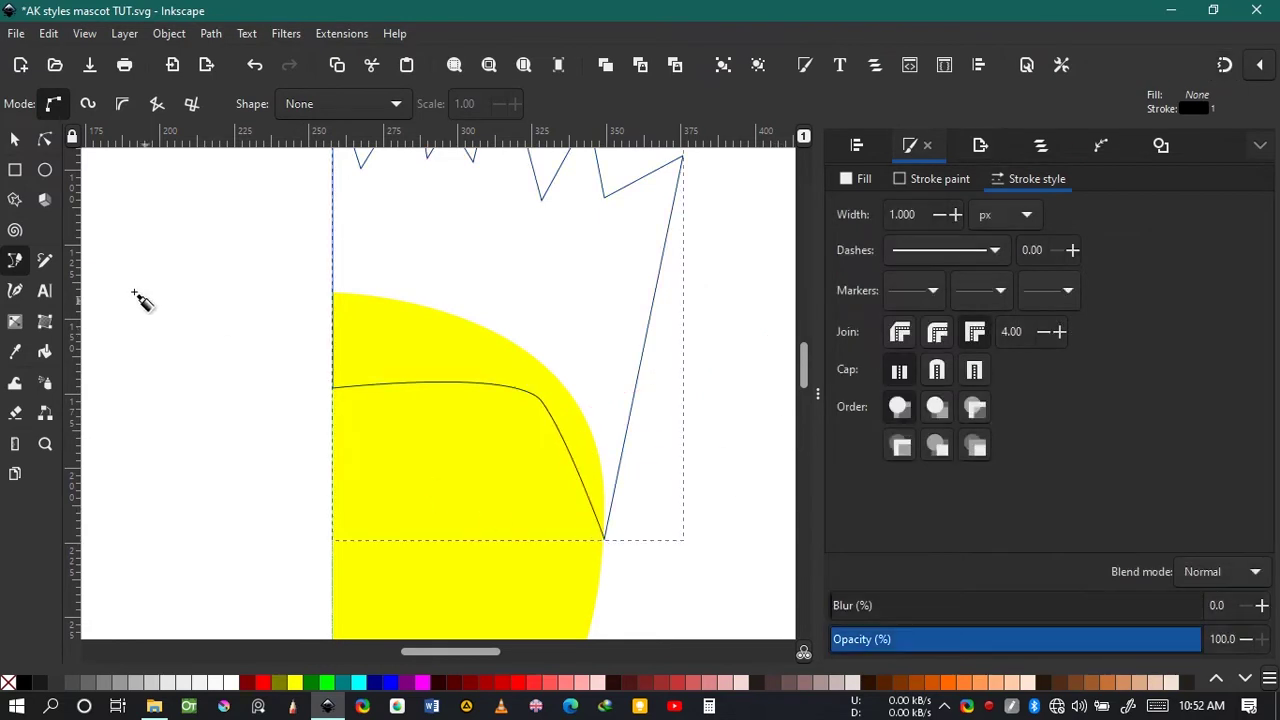
{"action": "key", "text": "n"}
{"action": "left_click", "coordinate": [545, 413]}
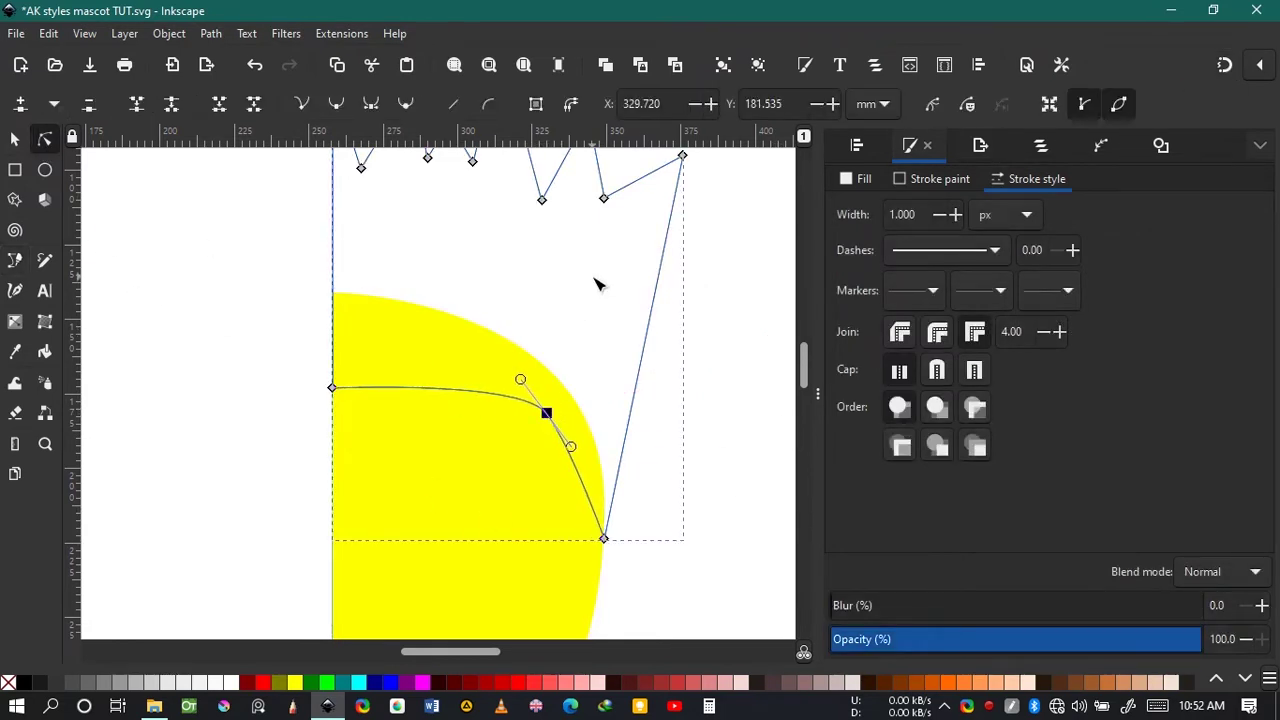
- Turn the hair outline's peak and valley corner nodes into smooth nodes, leaving the node on the guide as a corner
{"action": "scroll", "coordinate": [640, 260], "scroll_direction": "up", "scroll_amount": 2}
{"action": "left_click", "coordinate": [682, 231]}
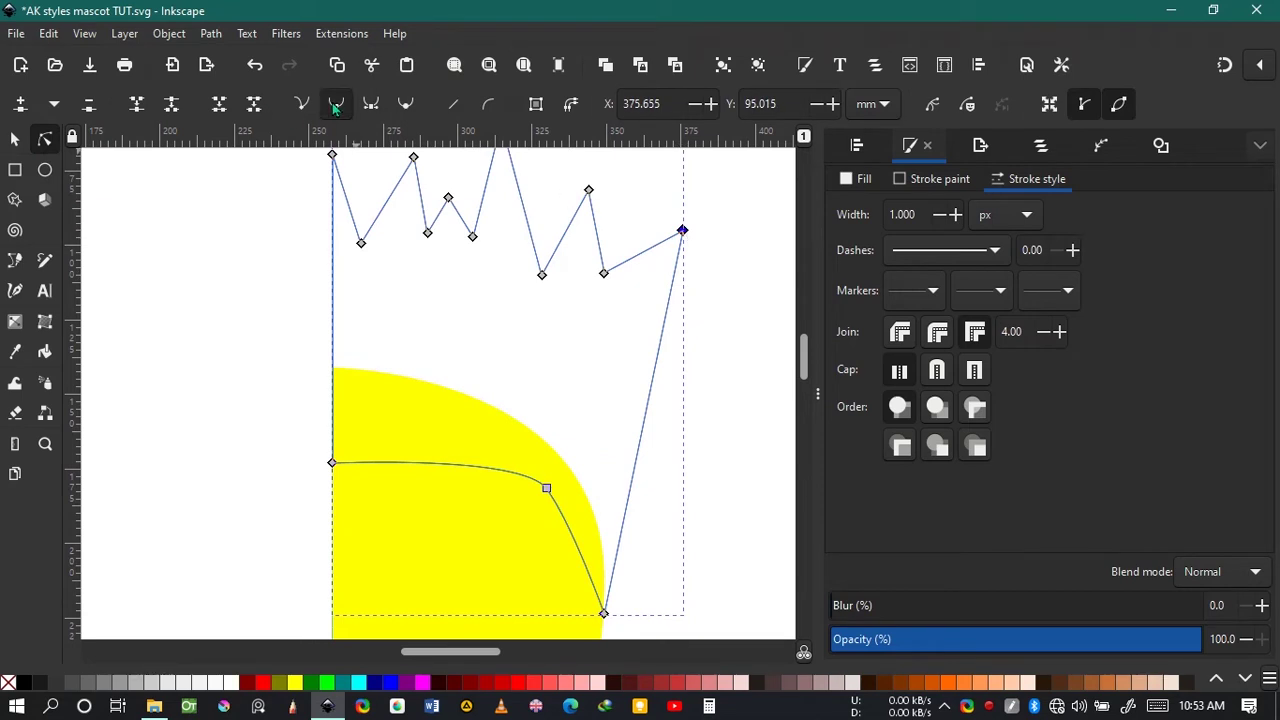
{"action": "left_click", "coordinate": [336, 103]}
{"action": "left_click", "coordinate": [589, 192], "text": "ctrl"}
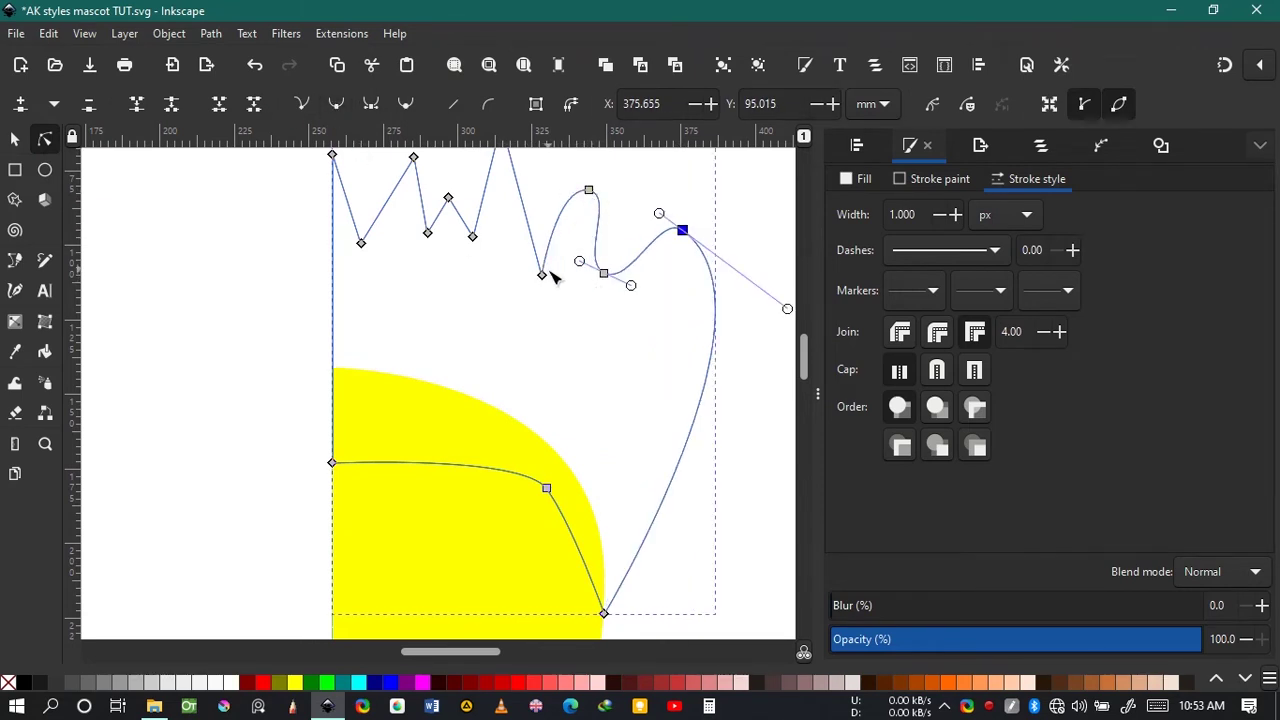
{"action": "left_click", "coordinate": [542, 276], "text": "ctrl"}
{"action": "scroll", "coordinate": [540, 280], "scroll_direction": "up", "scroll_amount": 4}
{"action": "left_click", "coordinate": [501, 273], "text": "ctrl"}
{"action": "left_click", "coordinate": [473, 386], "text": "ctrl"}
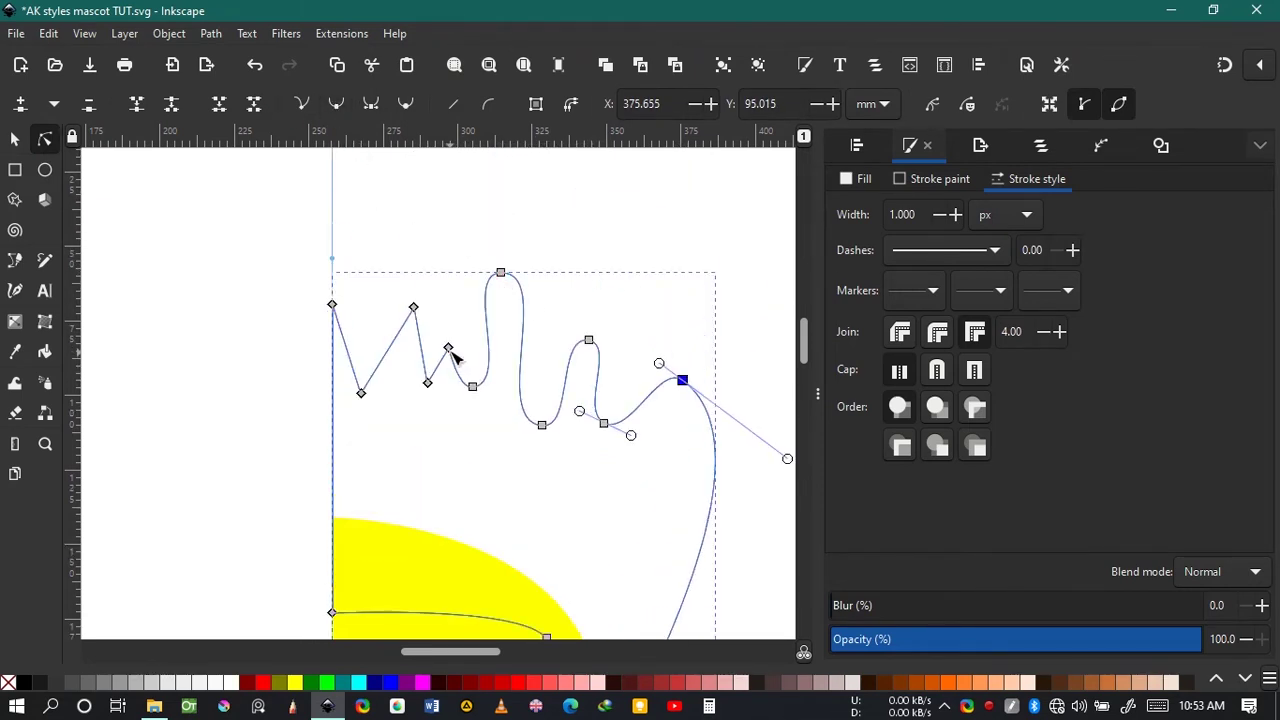
{"action": "left_click", "coordinate": [427, 383], "text": "ctrl"}
{"action": "left_click", "coordinate": [413, 307], "text": "ctrl"}
{"action": "left_click", "coordinate": [361, 393], "text": "ctrl"}
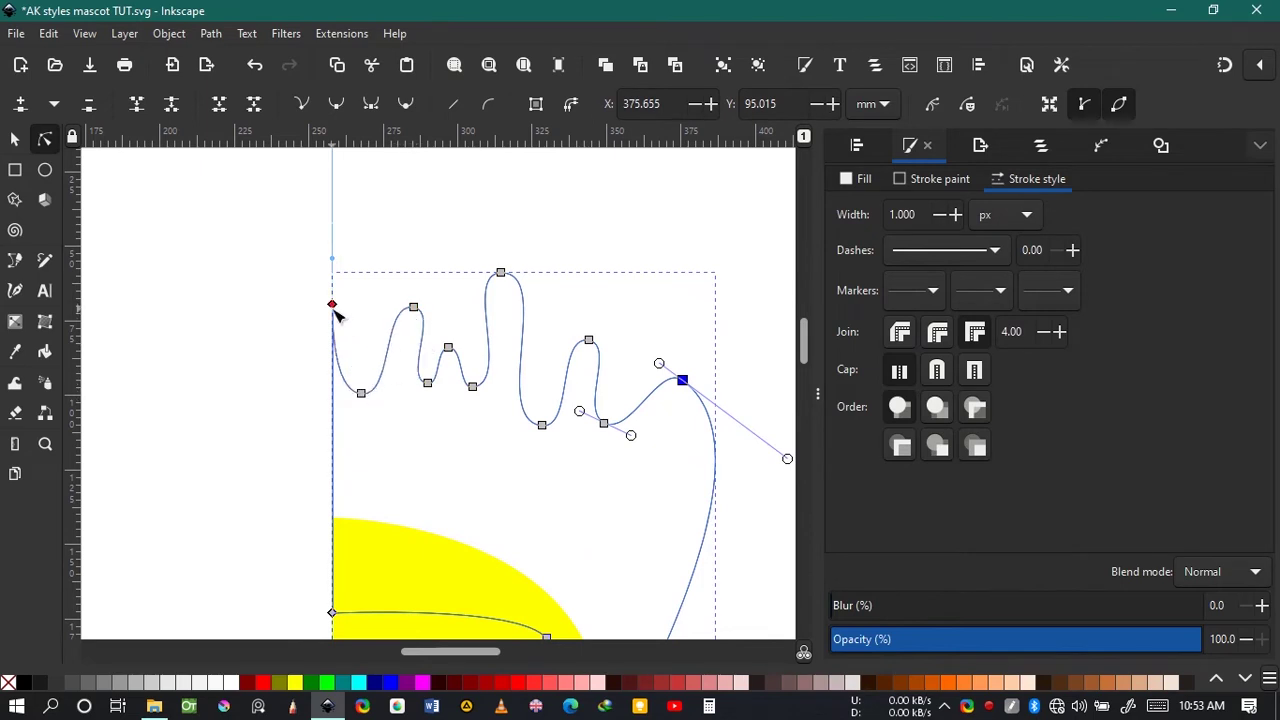
{"action": "left_click", "coordinate": [332, 305], "text": "ctrl"}
{"action": "left_click", "coordinate": [332, 305], "text": "ctrl"}
{"action": "key", "text": "ctrl+z"}
{"action": "key", "text": "ctrl+z"}
{"action": "key", "text": "ctrl+z"}
- Shift the hair valley nearest the guide outward, move the hairline's corner node inward, and lower the hair tip along the face edge
{"action": "left_click_drag", "start_coordinate": [361, 393], "coordinate": [369, 392]}
{"action": "scroll", "coordinate": [417, 449], "scroll_direction": "down", "scroll_amount": 8}
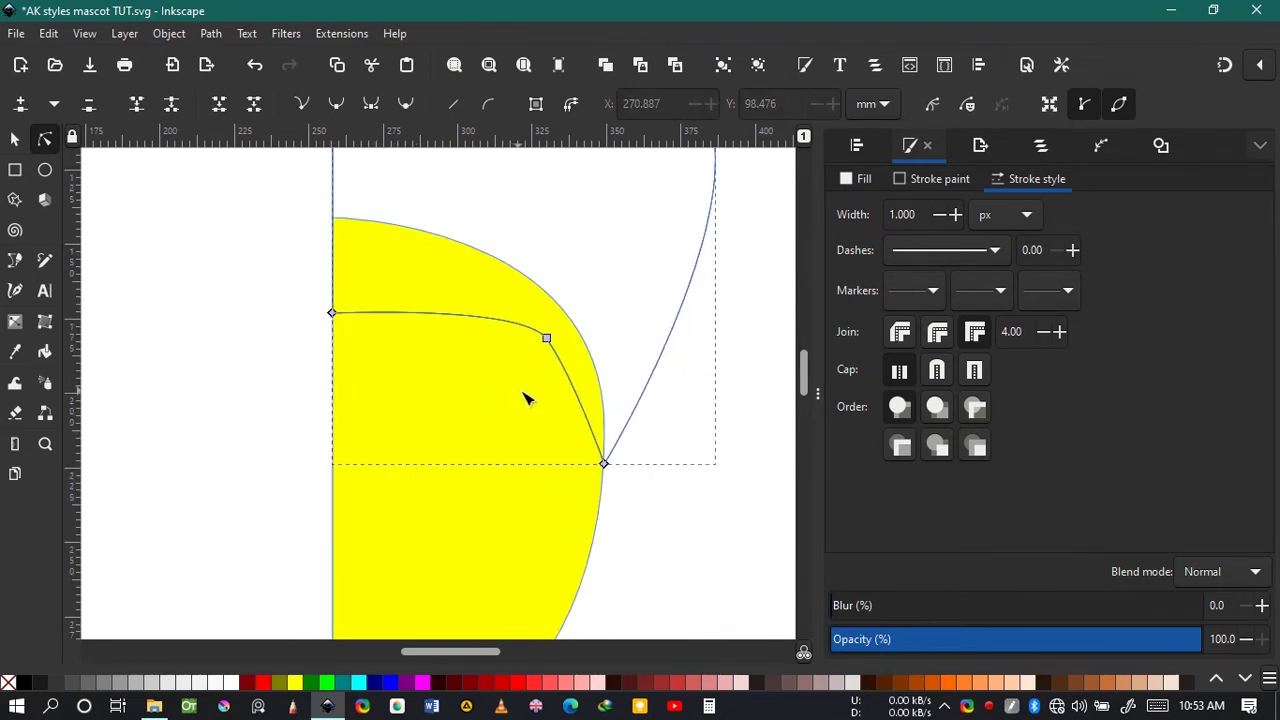
{"action": "left_click", "coordinate": [548, 339], "text": "ctrl"}
{"action": "left_click_drag", "start_coordinate": [549, 340], "coordinate": [532, 338]}
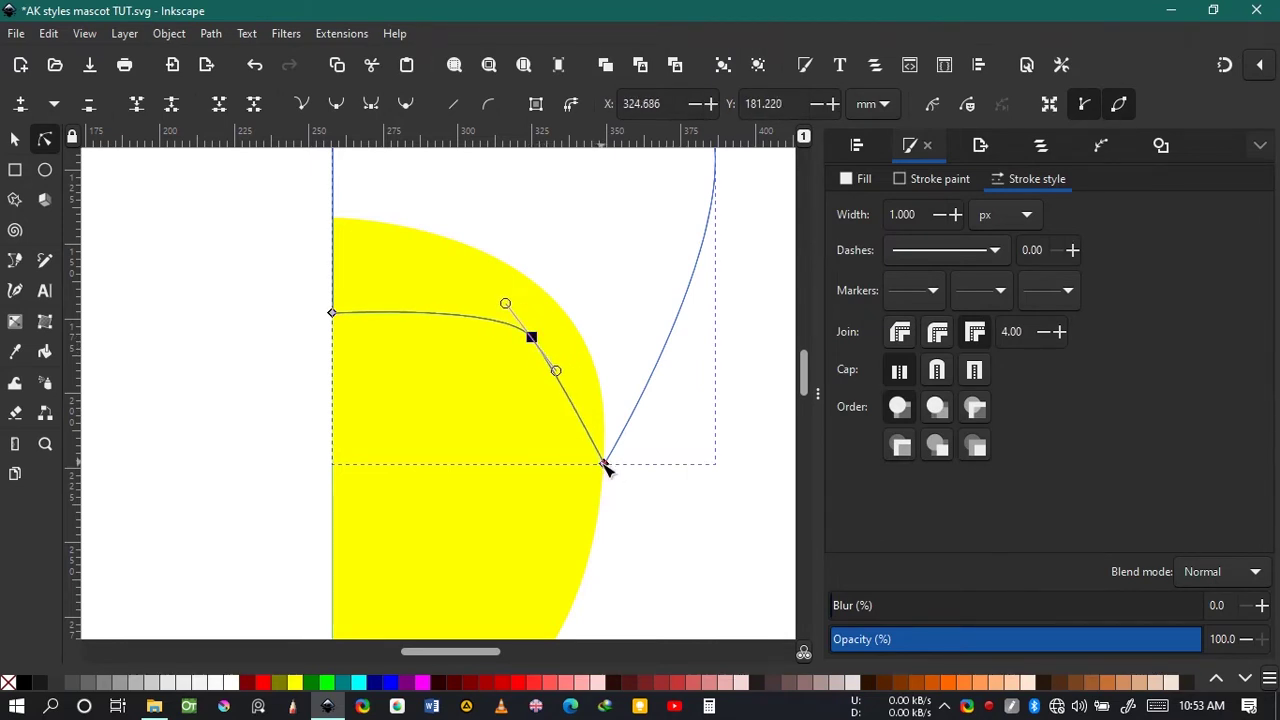
{"action": "left_click_drag", "start_coordinate": [606, 468], "coordinate": [601, 504]}
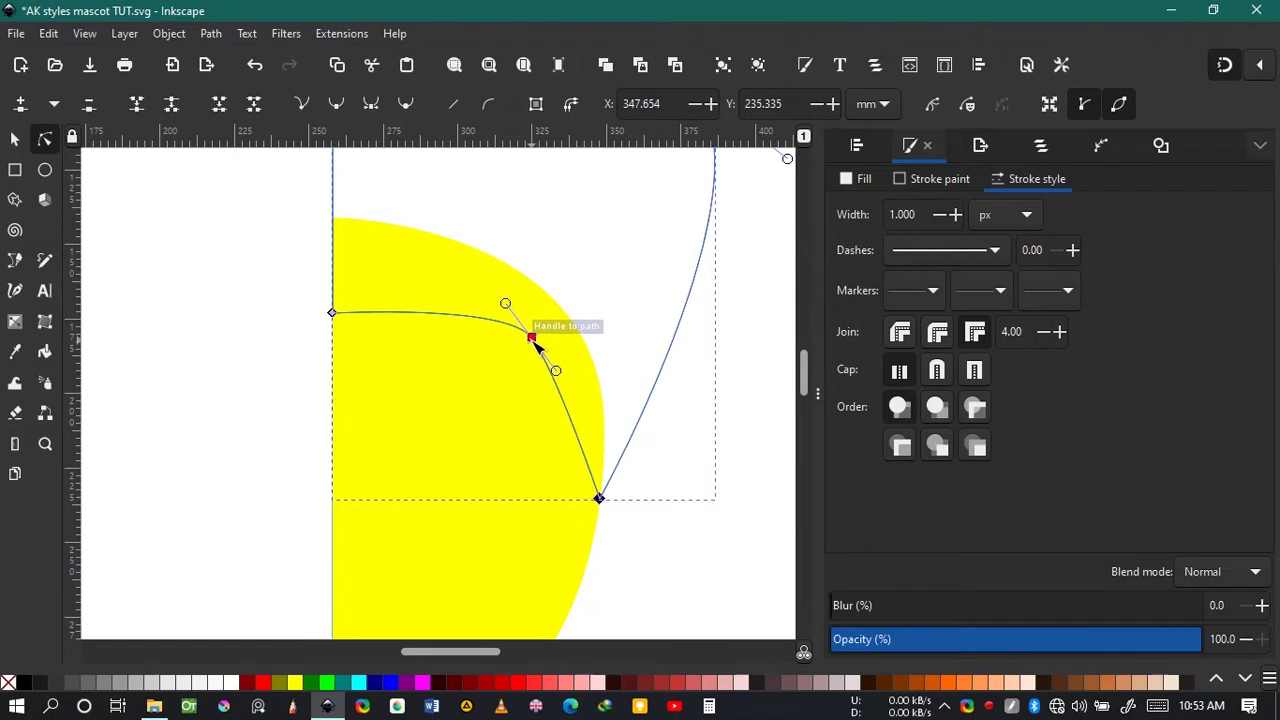
{"action": "left_click_drag", "start_coordinate": [531, 338], "coordinate": [516, 340]}
{"action": "left_click_drag", "start_coordinate": [600, 503], "coordinate": [604, 488]}
{"action": "left_click", "coordinate": [604, 320]}
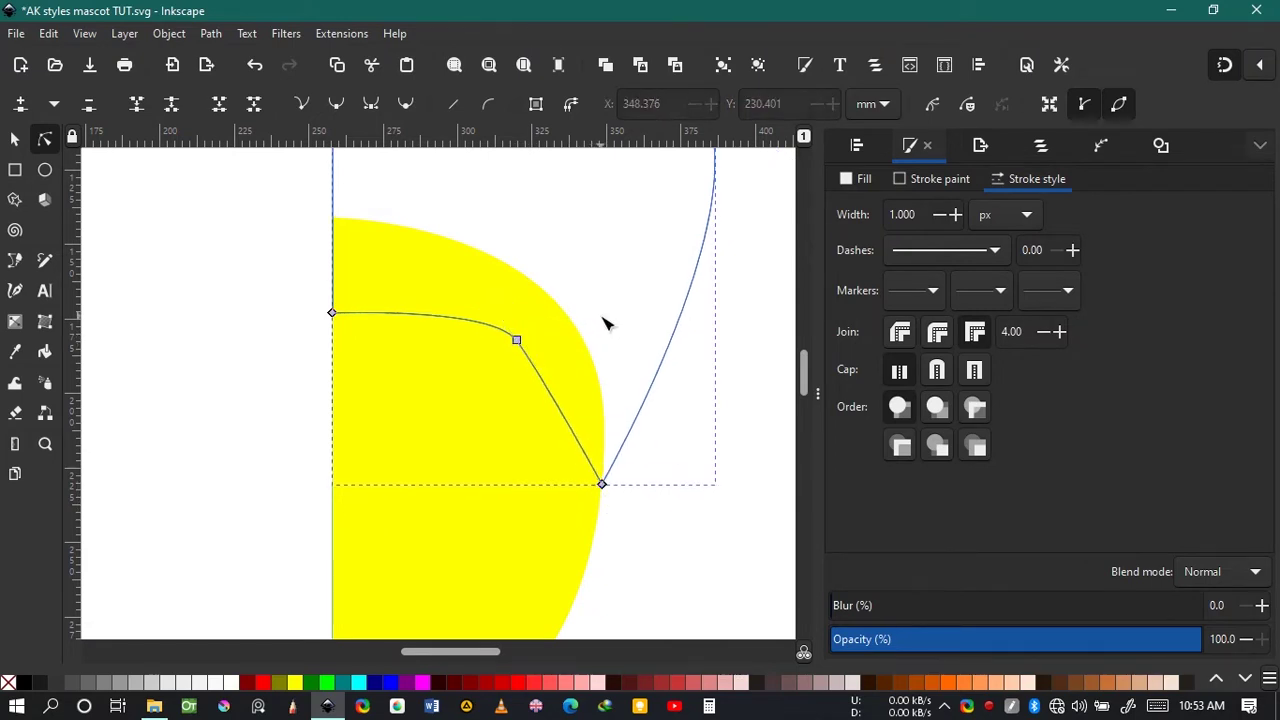
- Fill the hair shape with black and deselect it
{"action": "left_click", "coordinate": [14, 140]}
{"action": "left_click", "coordinate": [24, 682]}
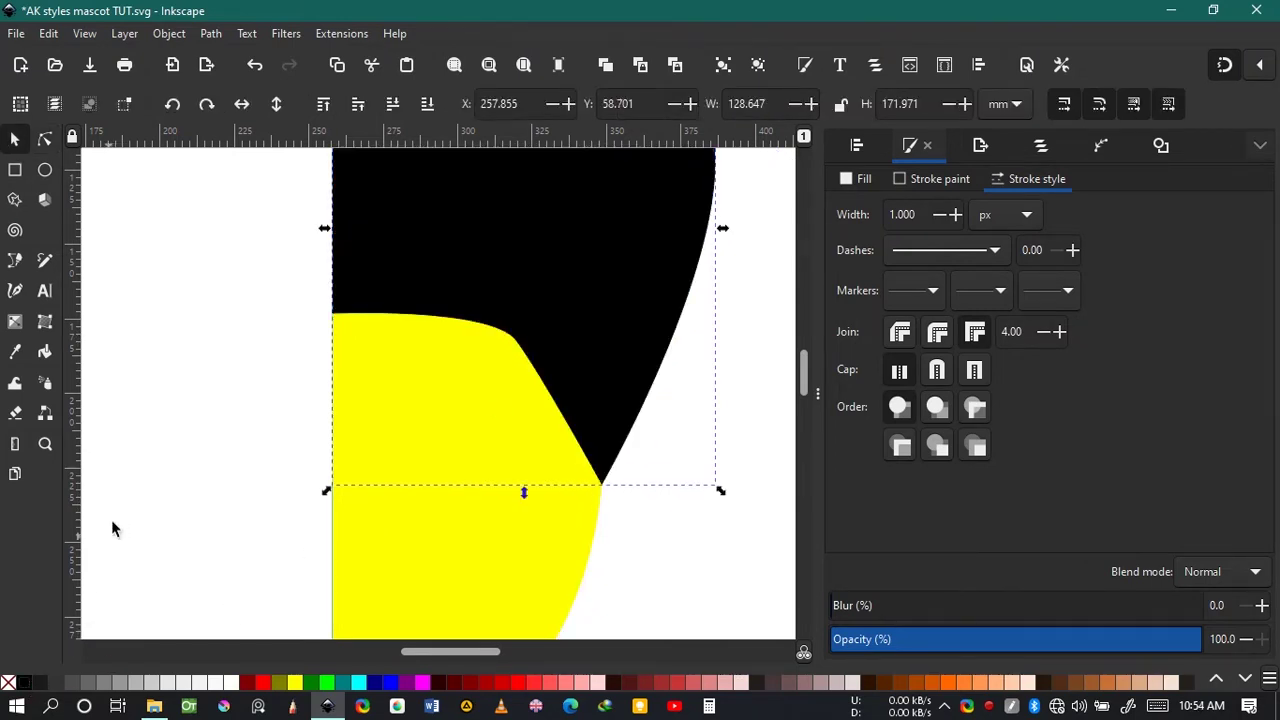
{"action": "scroll", "coordinate": [237, 476], "scroll_direction": "down", "scroll_amount": 2}
{"action": "key", "text": "Escape"}
- Start a sideburn outline with the Pen tool, curving from the hair's lower inner edge down the face to the face's outer edge
{"action": "scroll", "coordinate": [400, 528], "scroll_direction": "up", "scroll_amount": 3}
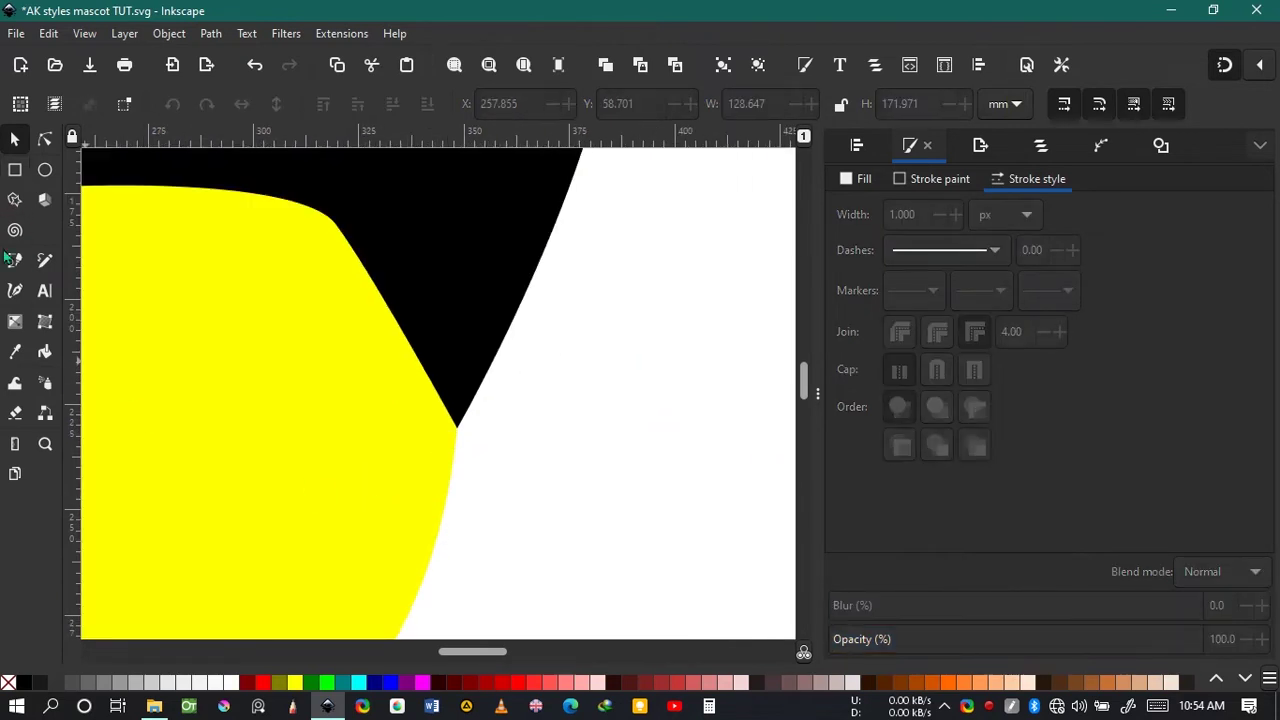
{"action": "left_click", "coordinate": [12, 259]}
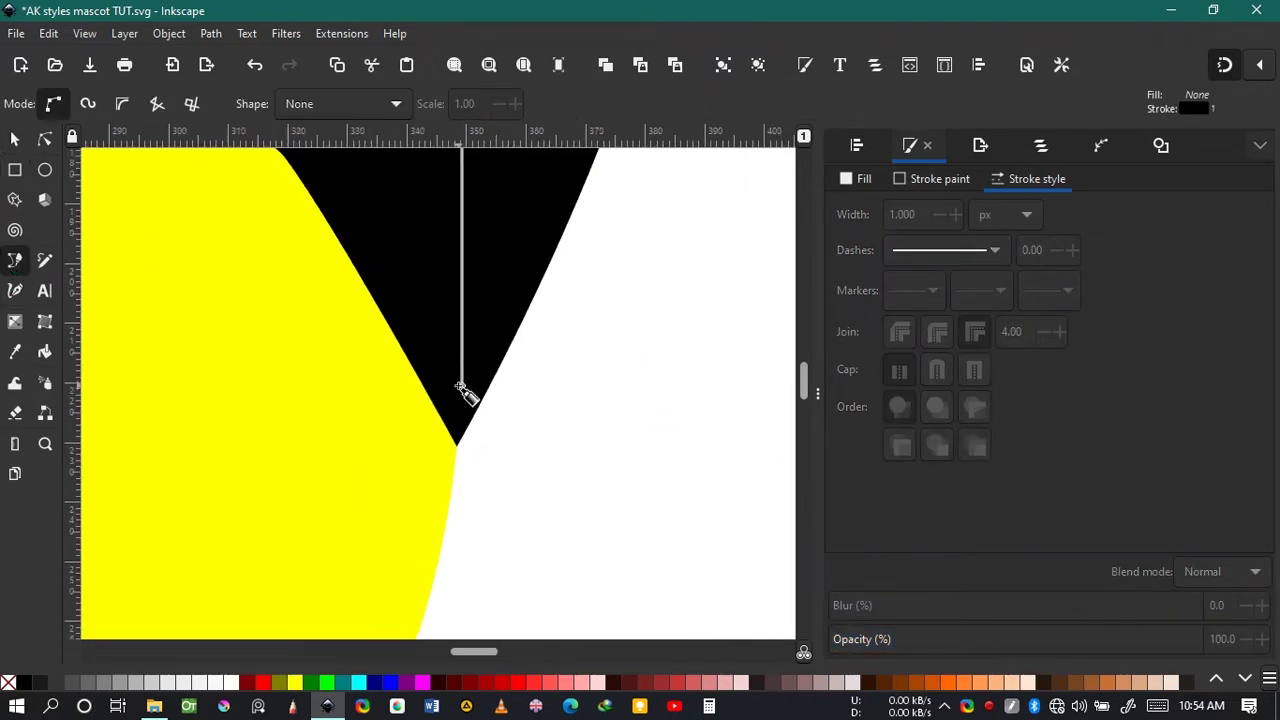
{"action": "left_click", "coordinate": [386, 316]}
{"action": "scroll", "coordinate": [398, 455], "scroll_direction": "down", "scroll_amount": 5}
{"action": "left_click_drag", "start_coordinate": [363, 467], "coordinate": [349, 552]}
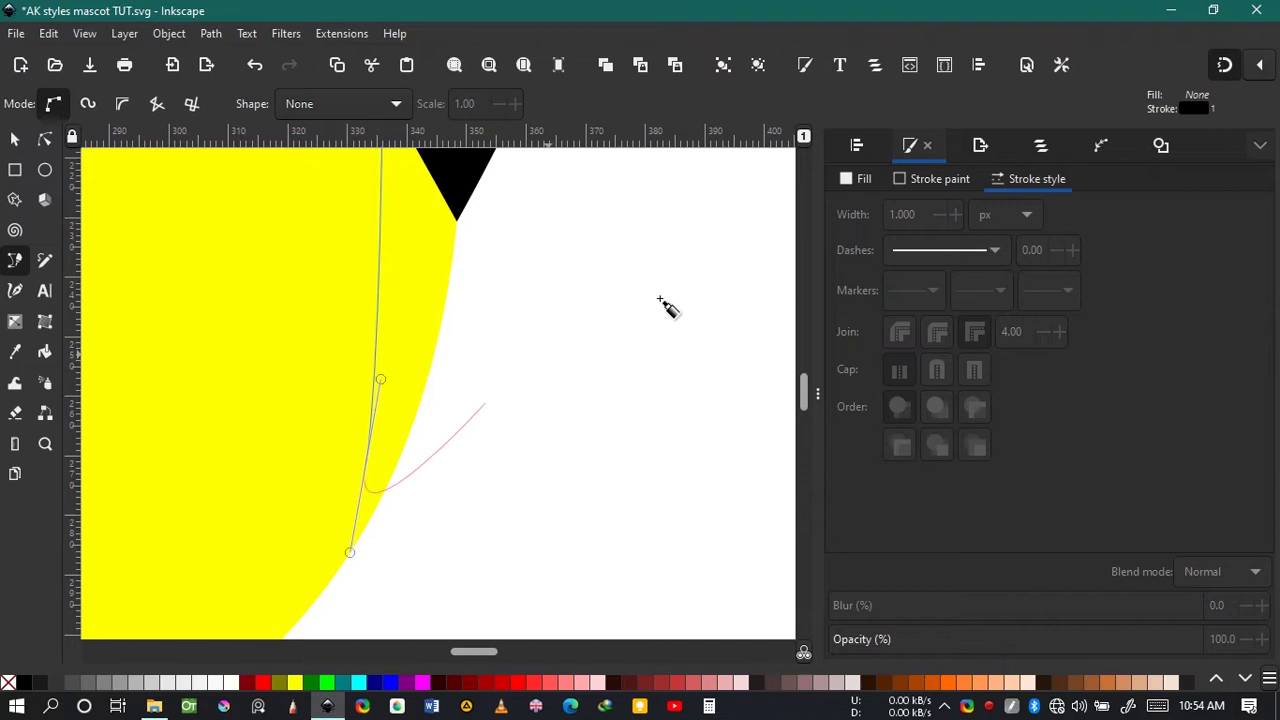
{"action": "scroll", "coordinate": [394, 531], "scroll_direction": "up", "scroll_amount": 5}
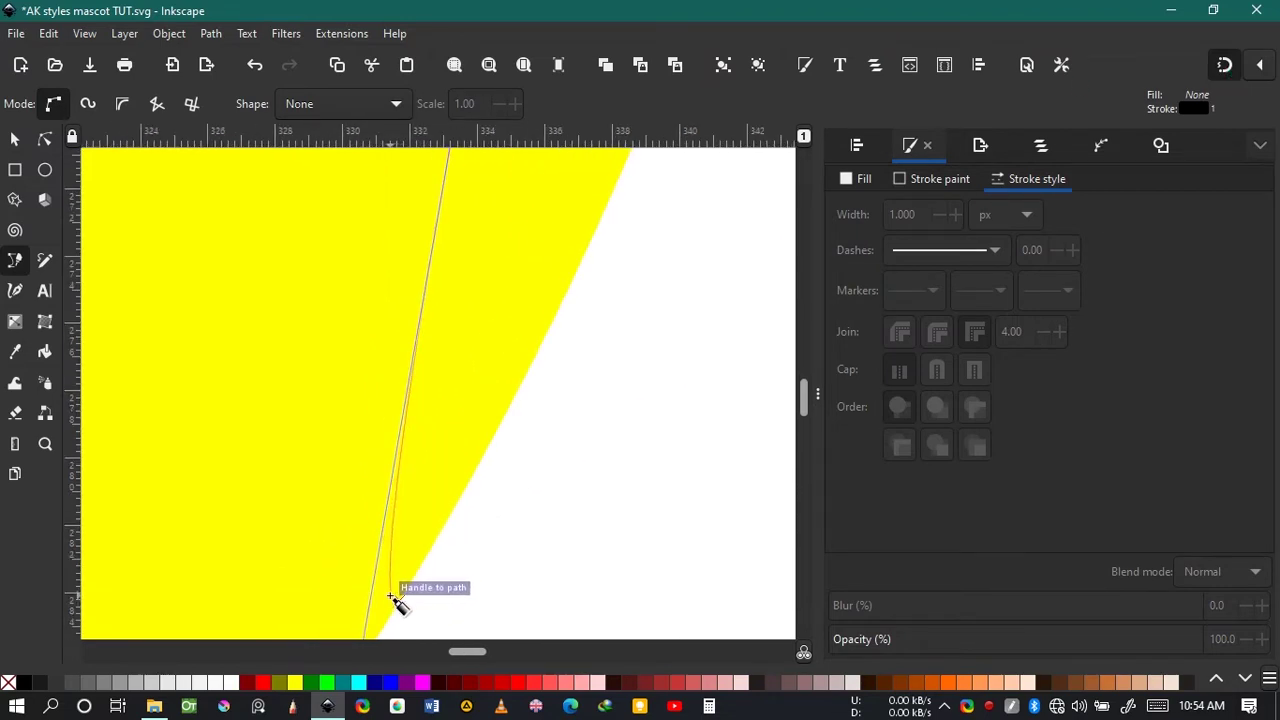
{"action": "scroll", "coordinate": [390, 596], "scroll_direction": "down", "scroll_amount": 7}
{"action": "left_click", "coordinate": [367, 350]}
- Continue the sideburn outline upward outside the face edge and across the hair tip, closing it at its starting point
{"action": "scroll", "coordinate": [366, 331], "scroll_direction": "down", "scroll_amount": 2}
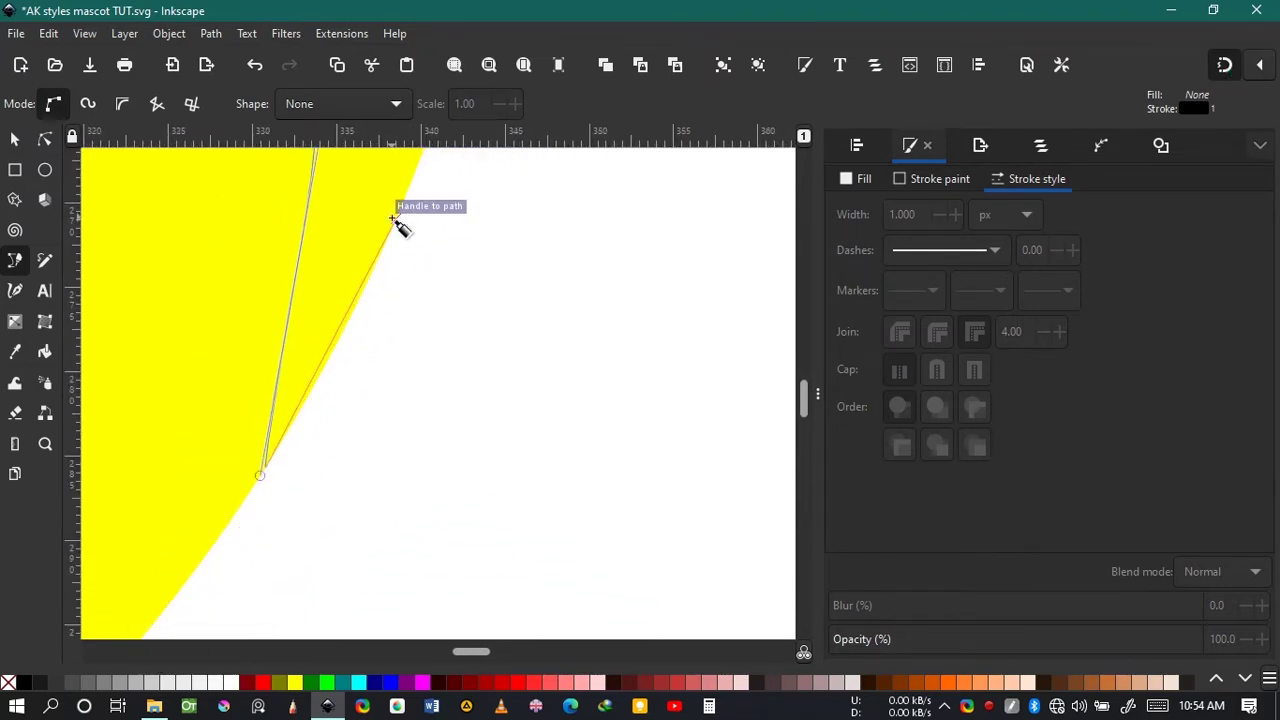
{"action": "left_click", "coordinate": [362, 407]}
{"action": "scroll", "coordinate": [429, 300], "scroll_direction": "up", "scroll_amount": 3}
{"action": "scroll", "coordinate": [429, 300], "scroll_direction": "down", "scroll_amount": 2}
{"action": "left_click", "coordinate": [445, 205]}
{"action": "scroll", "coordinate": [366, 430], "scroll_direction": "up", "scroll_amount": 6}
{"action": "left_click", "coordinate": [420, 278]}
{"action": "scroll", "coordinate": [388, 298], "scroll_direction": "up", "scroll_amount": 3}
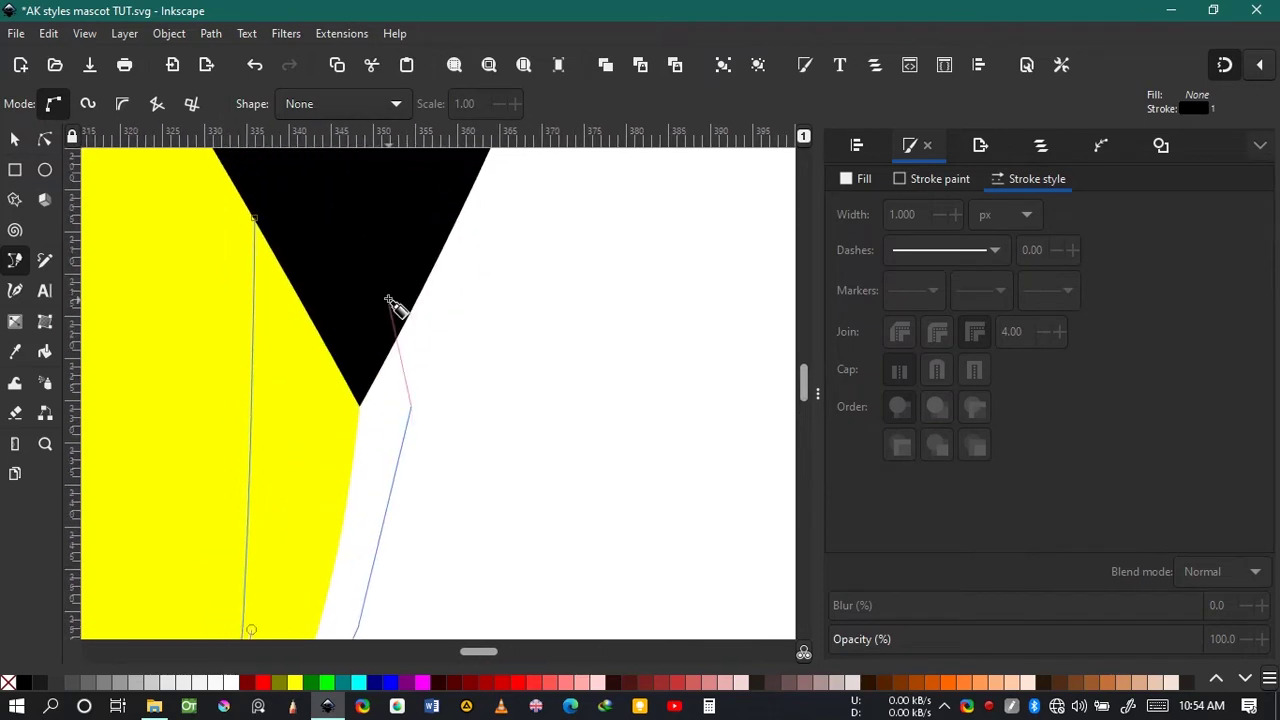
{"action": "left_click", "coordinate": [258, 220]}
{"action": "scroll", "coordinate": [261, 225], "scroll_direction": "up", "scroll_amount": 4}
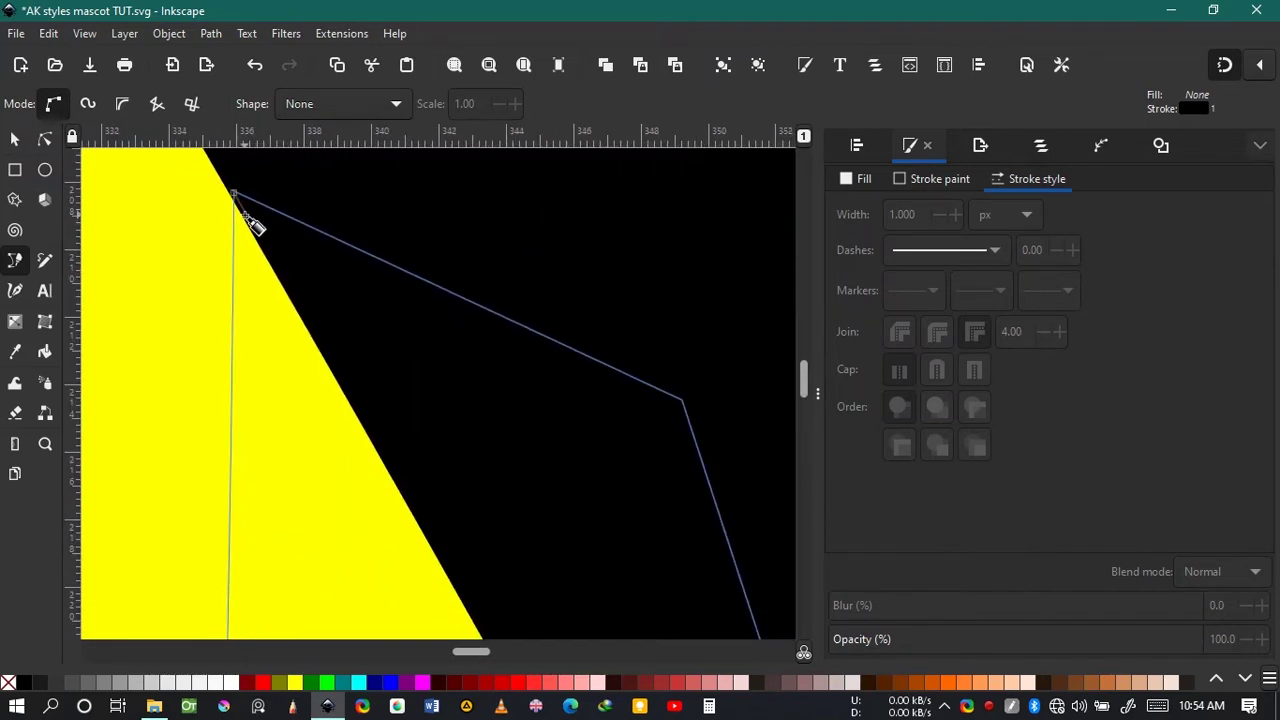
{"action": "key", "text": "BackSpace"}
{"action": "left_click", "coordinate": [234, 193]}
{"action": "scroll", "coordinate": [324, 230], "scroll_direction": "down", "scroll_amount": 4}
{"action": "scroll", "coordinate": [396, 270], "scroll_direction": "down", "scroll_amount": 8}
- Move the sideburn outline's lower nodes up along the face edge to shorten the shape
{"action": "left_click", "coordinate": [45, 140]}
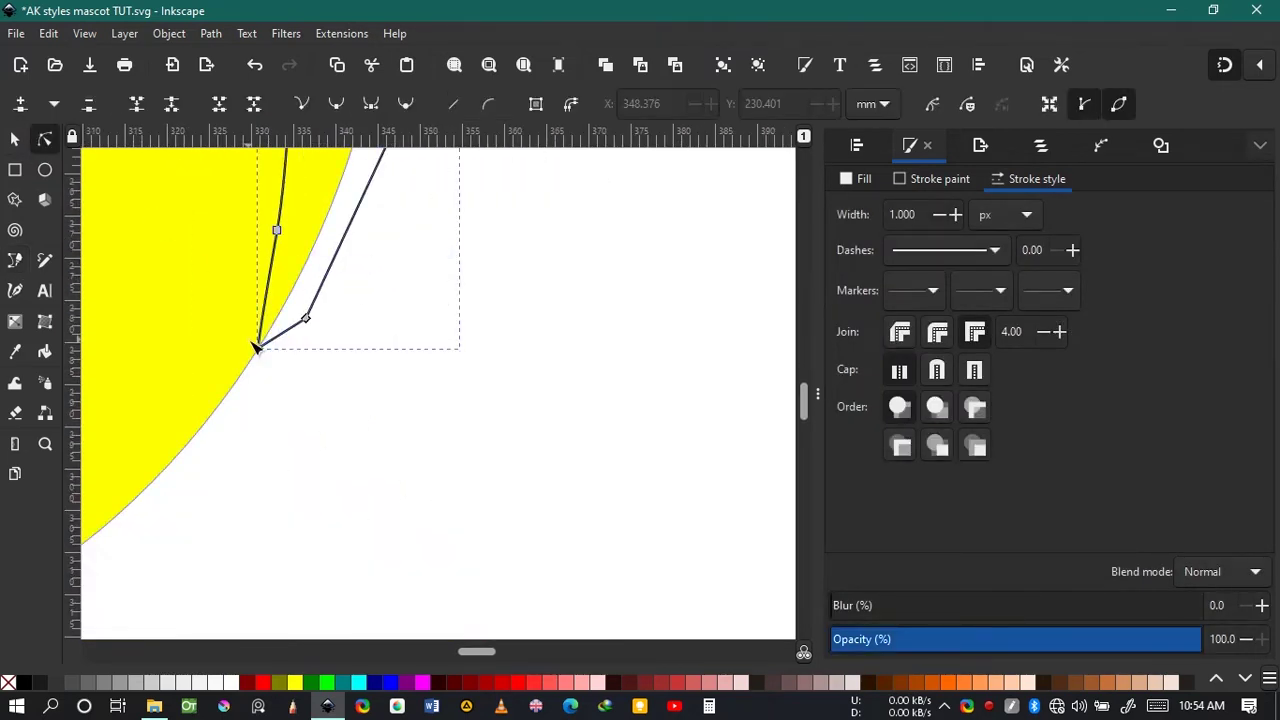
{"action": "scroll", "coordinate": [260, 350], "scroll_direction": "up", "scroll_amount": 4}
{"action": "left_click_drag", "start_coordinate": [278, 379], "coordinate": [296, 270]}
{"action": "scroll", "coordinate": [321, 303], "scroll_direction": "down", "scroll_amount": 2}
{"action": "scroll", "coordinate": [337, 345], "scroll_direction": "up", "scroll_amount": 3}
{"action": "left_click_drag", "start_coordinate": [289, 508], "coordinate": [318, 463]}
{"action": "scroll", "coordinate": [308, 476], "scroll_direction": "up", "scroll_amount": 3}
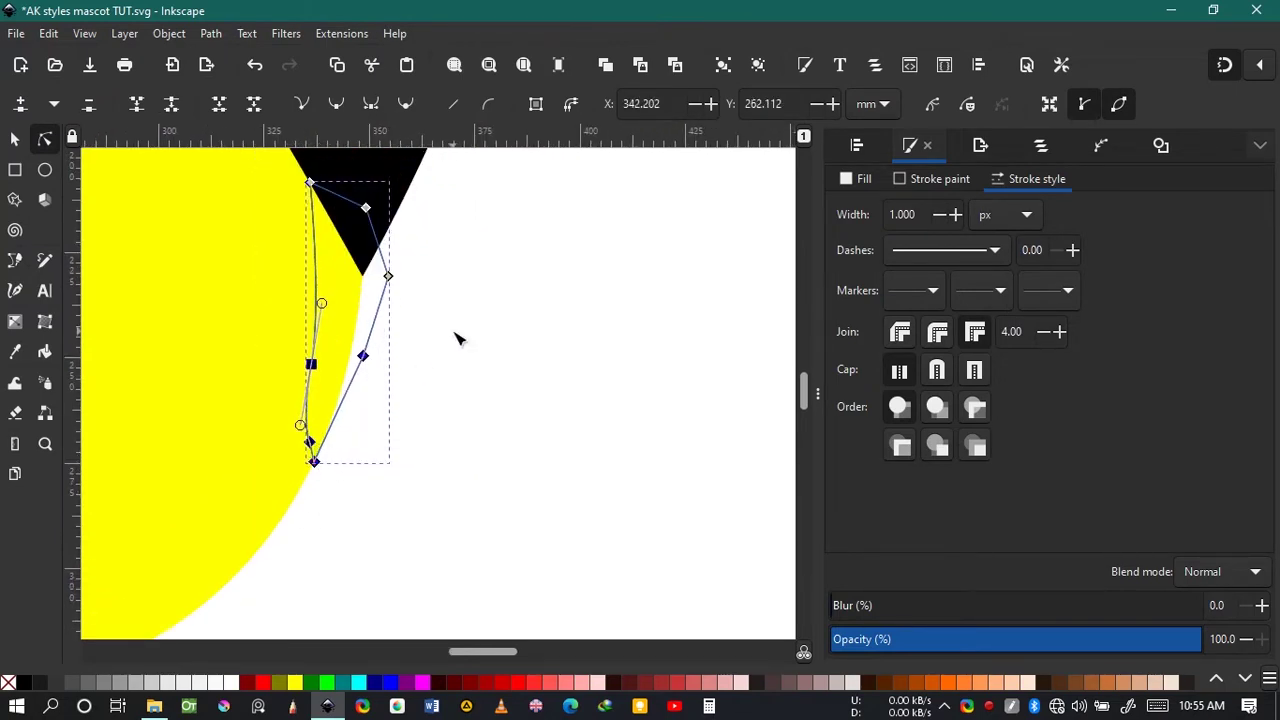
- Delete the middle node of the sideburn's inner edge and reshape that edge with its handles into one smooth curve
{"action": "left_click", "coordinate": [311, 364]}
{"action": "left_click", "coordinate": [89, 104]}
{"action": "left_click_drag", "start_coordinate": [280, 366], "coordinate": [347, 295]}
{"action": "scroll", "coordinate": [296, 442], "scroll_direction": "up", "scroll_amount": 3}
{"action": "left_click", "coordinate": [334, 441]}
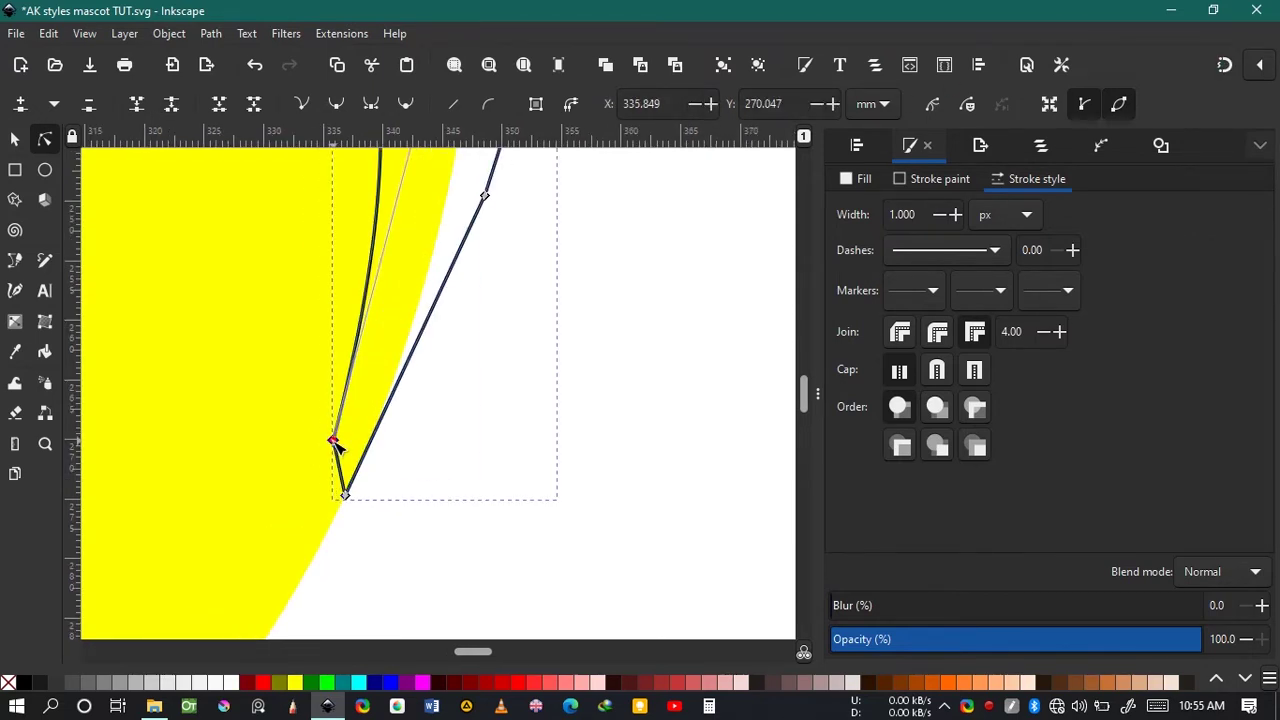
{"action": "left_click_drag", "start_coordinate": [337, 443], "coordinate": [367, 196]}
{"action": "scroll", "coordinate": [362, 200], "scroll_direction": "down", "scroll_amount": 3}
{"action": "scroll", "coordinate": [380, 308], "scroll_direction": "up", "scroll_amount": 8}
{"action": "scroll", "coordinate": [384, 312], "scroll_direction": "down", "scroll_amount": 2}
{"action": "left_click_drag", "start_coordinate": [361, 435], "coordinate": [367, 427]}
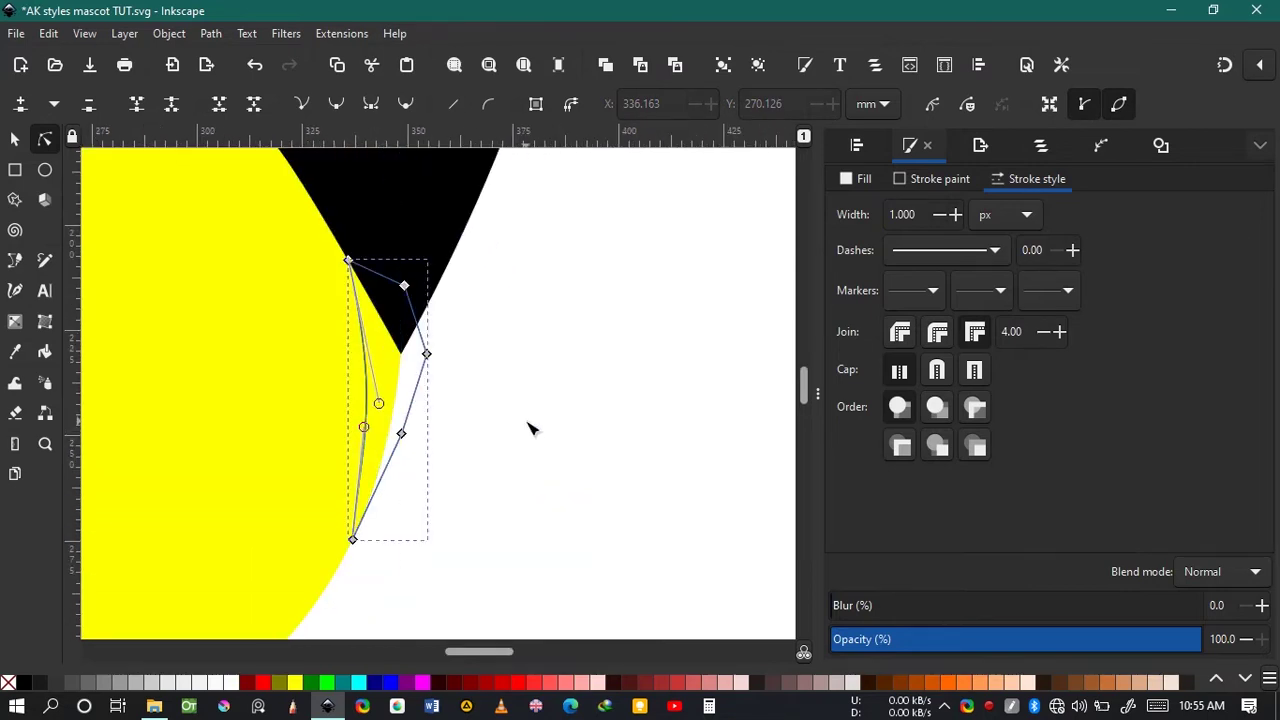
- Fill the sideburn with very dark grey and deselect it
{"action": "left_click", "coordinate": [41, 685]}
{"action": "left_click", "coordinate": [557, 369]}
{"action": "left_click", "coordinate": [15, 138]}
{"action": "scroll", "coordinate": [489, 281], "scroll_direction": "down", "scroll_amount": 3}
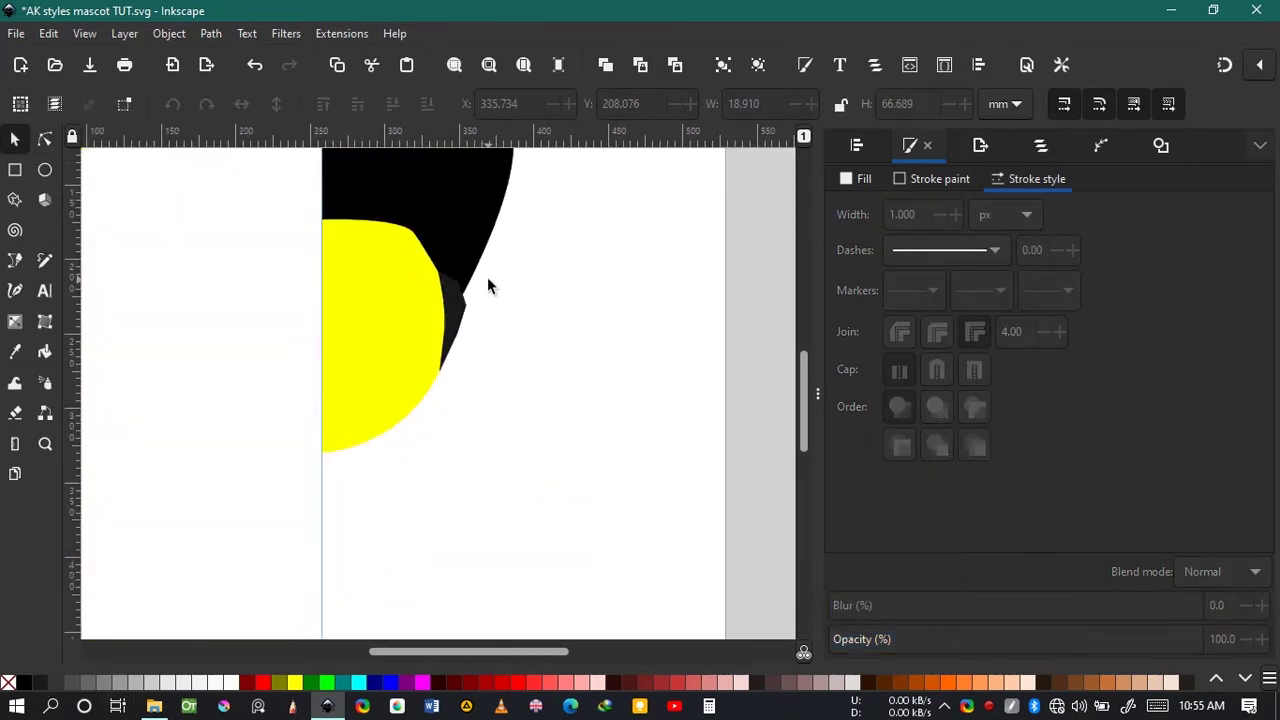
- Raise a copy of the yellow face to the top and intersect it with the sideburn to trim the sideburn to the face edge
{"action": "scroll", "coordinate": [489, 281], "scroll_direction": "up", "scroll_amount": 3}
{"action": "left_click", "coordinate": [385, 345]}
{"action": "left_click", "coordinate": [251, 349]}
{"action": "key", "text": "Home"}
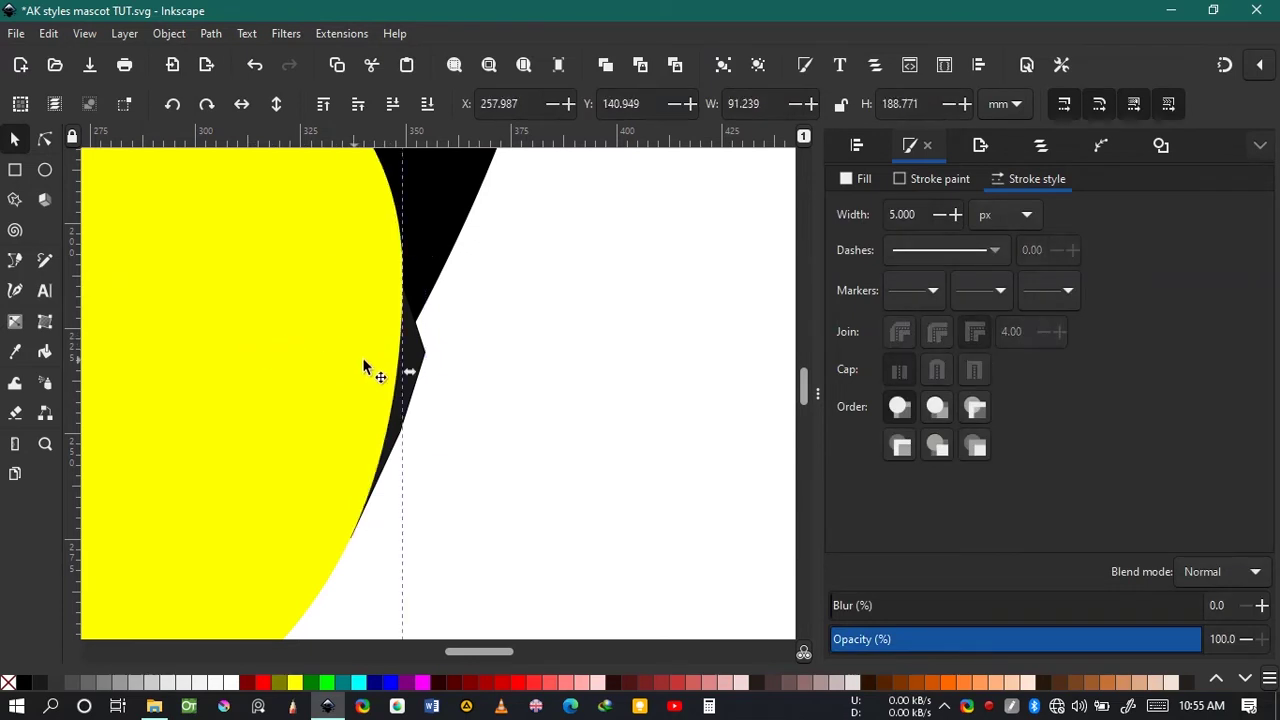
{"action": "left_click", "coordinate": [413, 350]}
{"action": "left_click", "coordinate": [276, 305]}
{"action": "left_click", "coordinate": [409, 345], "text": "shift"}
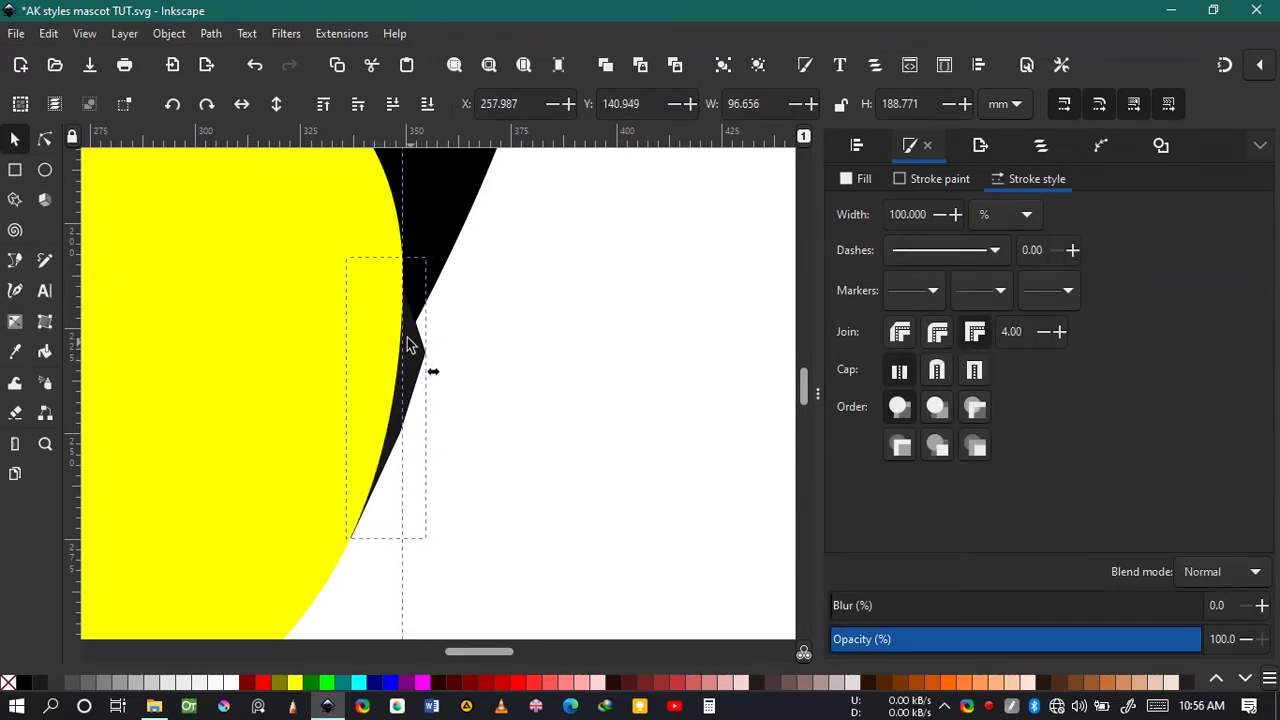
{"action": "left_click", "coordinate": [212, 34]}
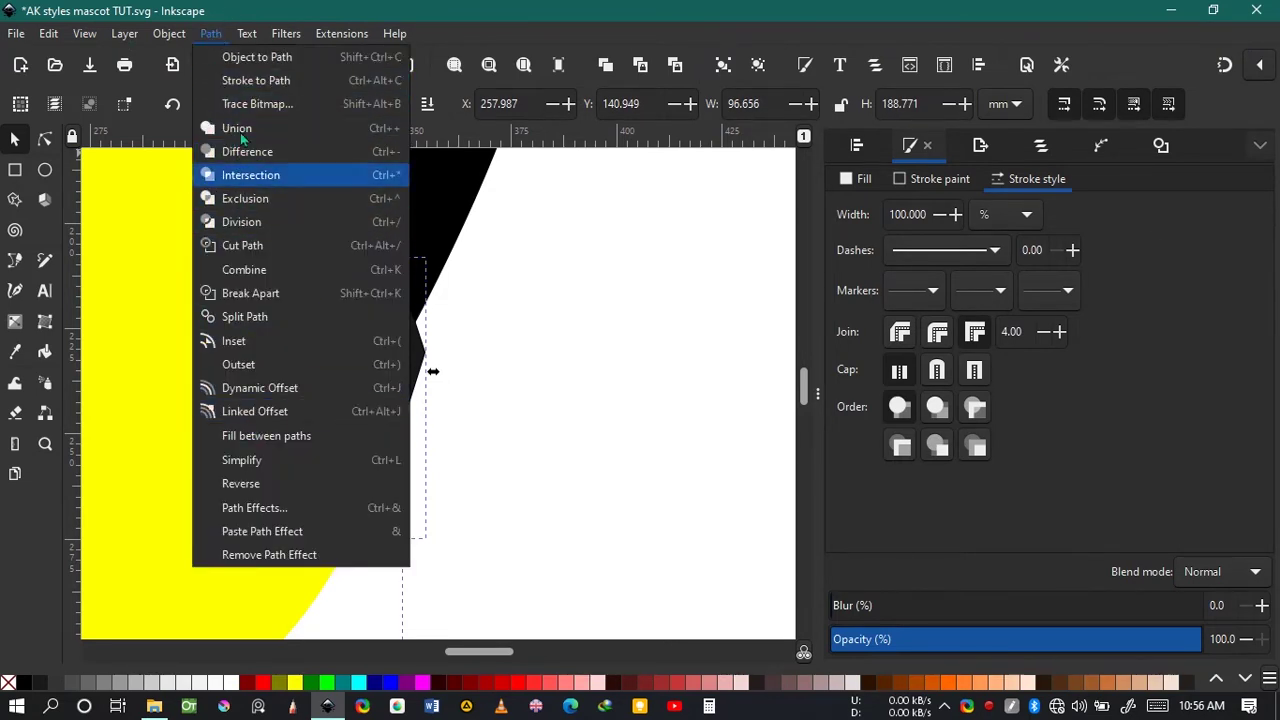
{"action": "left_click", "coordinate": [250, 175]}
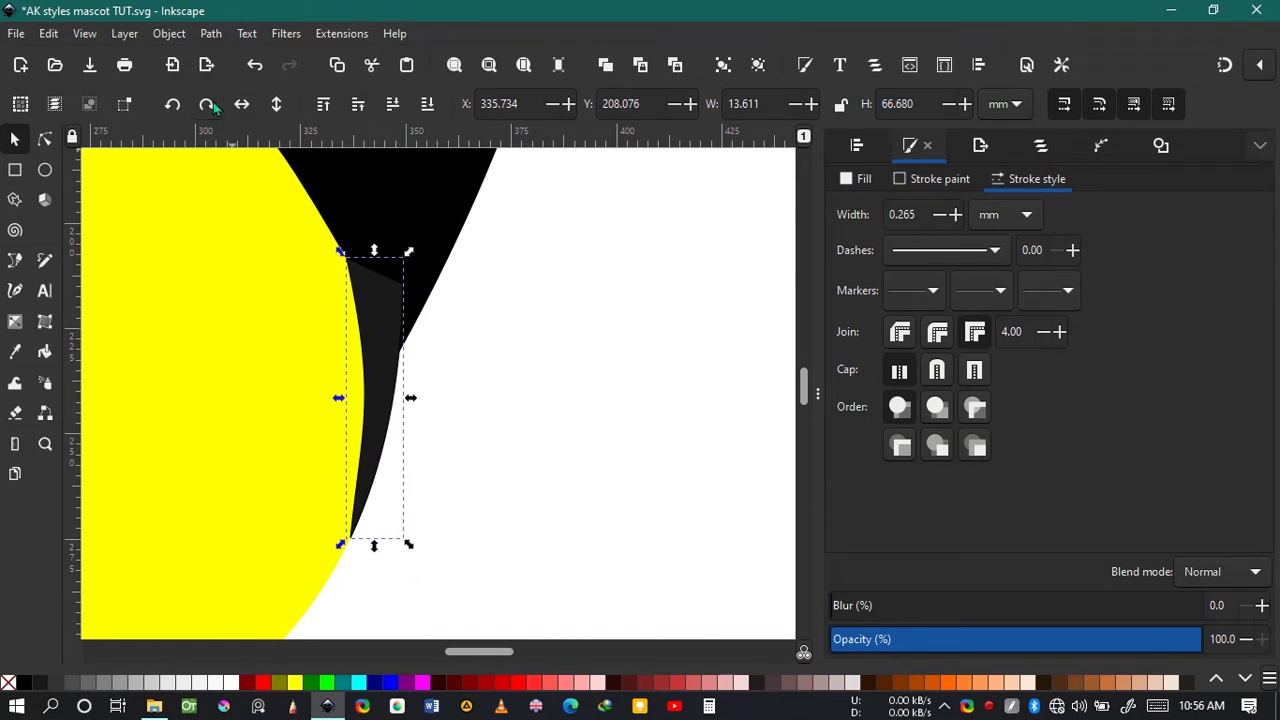
- Lower the sideburn behind the black hair and deselect it
{"action": "left_click", "coordinate": [391, 106]}
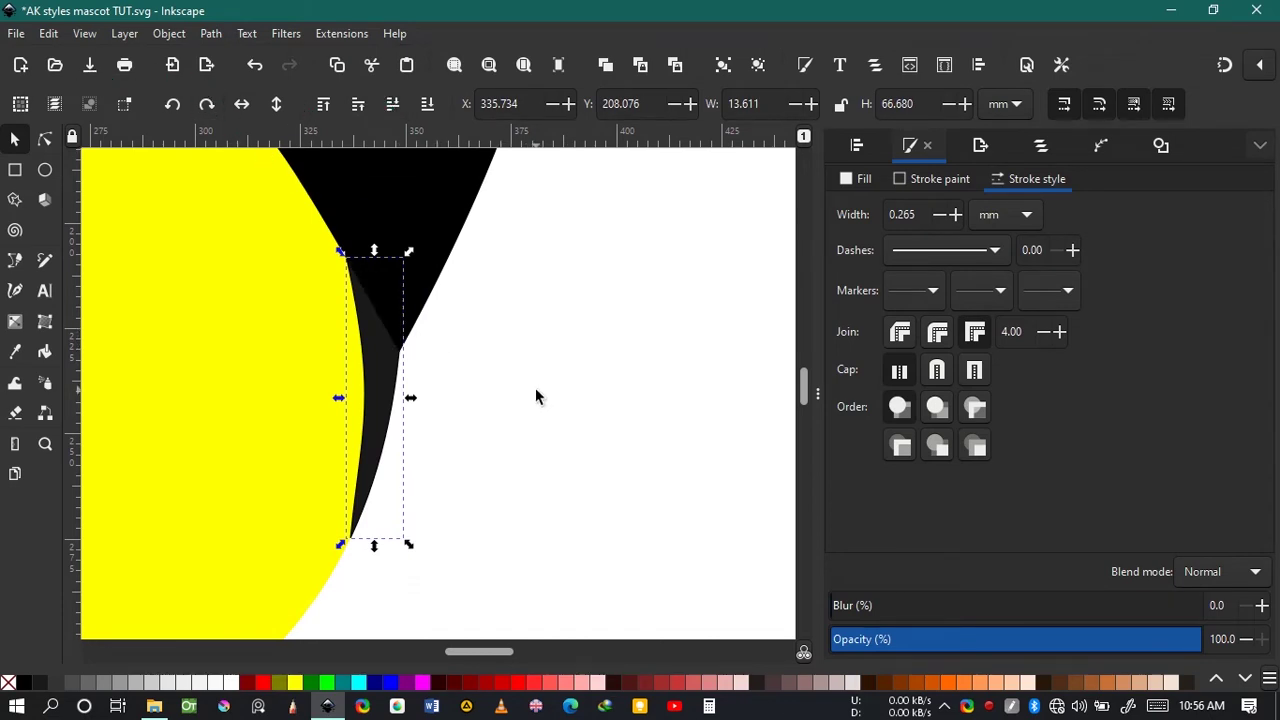
{"action": "left_click", "coordinate": [535, 386]}
{"action": "scroll", "coordinate": [535, 386], "scroll_direction": "down", "scroll_amount": 2}
{"action": "scroll", "coordinate": [465, 388], "scroll_direction": "up", "scroll_amount": 3}
- Move the sideburn's upper inner node up along the hair's inner edge
{"action": "left_click", "coordinate": [474, 402]}
{"action": "left_click", "coordinate": [44, 141]}
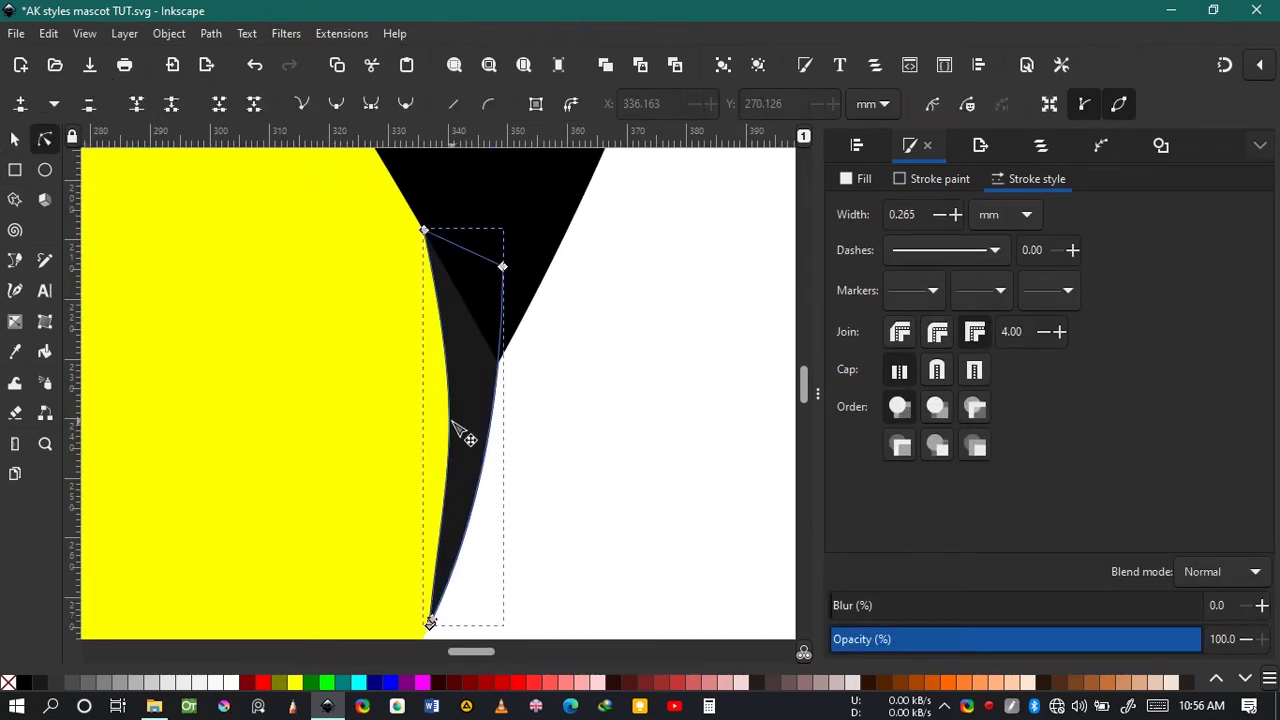
{"action": "scroll", "coordinate": [438, 410], "scroll_direction": "up", "scroll_amount": 3}
{"action": "left_click_drag", "start_coordinate": [425, 380], "coordinate": [411, 357]}
{"action": "left_click", "coordinate": [619, 465]}
{"action": "left_click", "coordinate": [605, 458]}
{"action": "scroll", "coordinate": [605, 458], "scroll_direction": "down", "scroll_amount": 4}
{"action": "scroll", "coordinate": [610, 464], "scroll_direction": "up", "scroll_amount": 3}
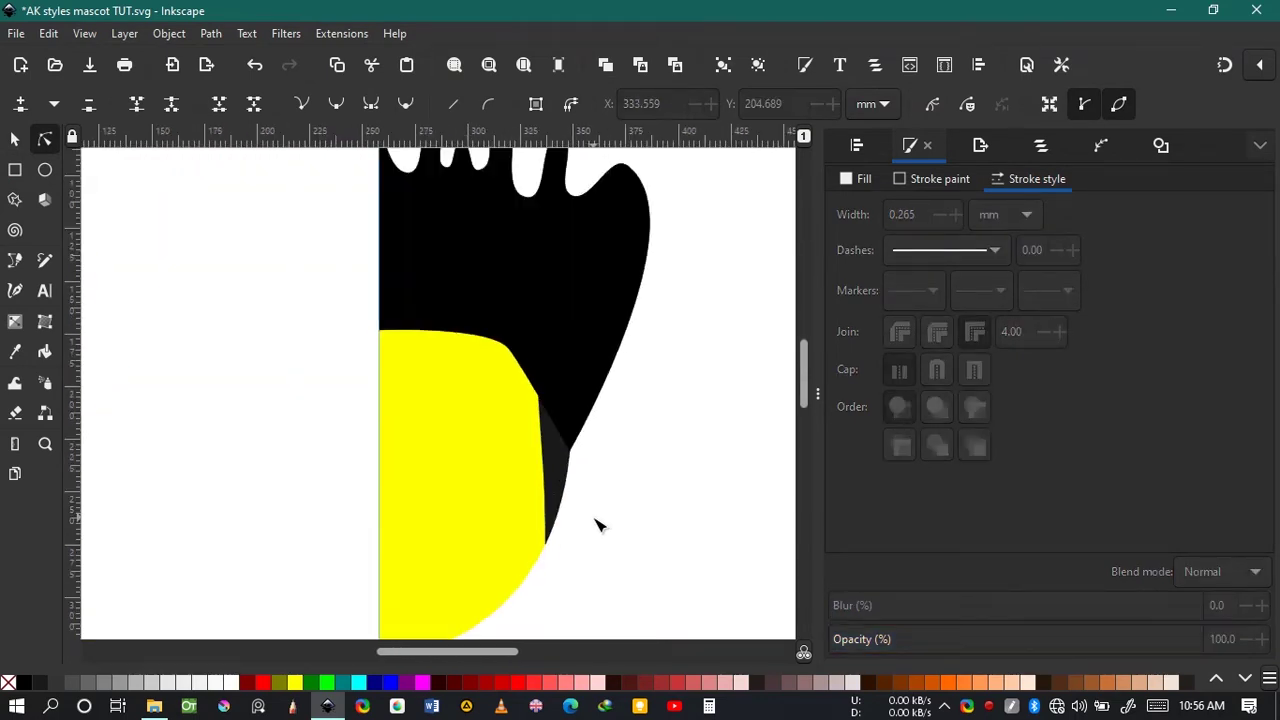
- Bend the sideburn's inner edge outward into a gentle curve and check its lower tip
{"action": "left_click", "coordinate": [484, 340]}
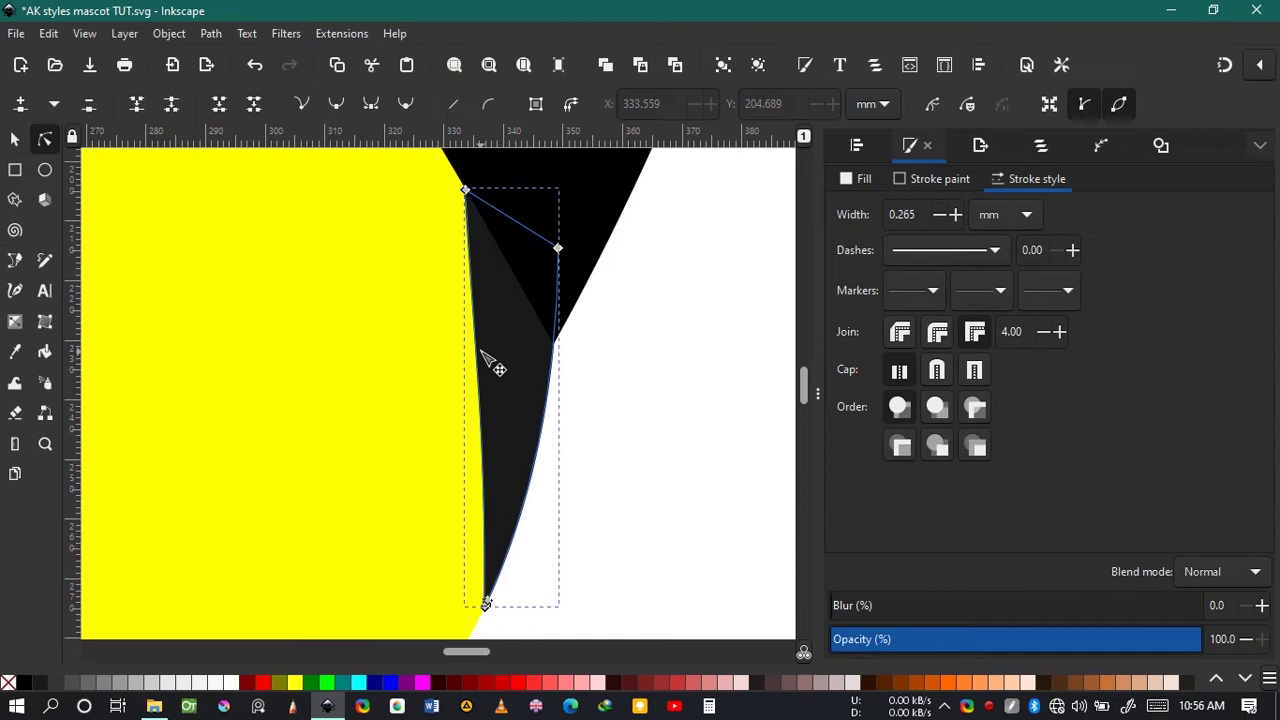
{"action": "left_click_drag", "start_coordinate": [480, 350], "coordinate": [494, 335]}
{"action": "left_click", "coordinate": [617, 415]}
{"action": "scroll", "coordinate": [529, 411], "scroll_direction": "down", "scroll_amount": 6}
{"action": "left_click", "coordinate": [498, 275]}
{"action": "scroll", "coordinate": [500, 291], "scroll_direction": "up", "scroll_amount": 8}
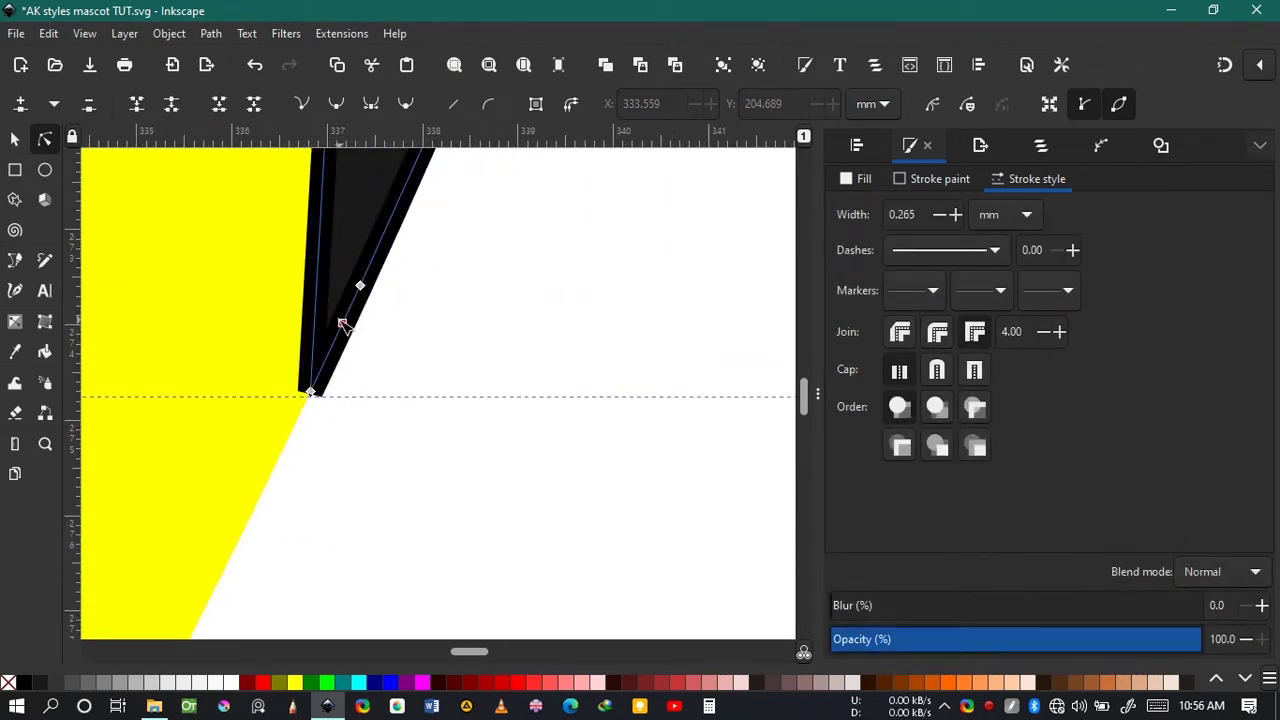
{"action": "left_click", "coordinate": [429, 331]}
{"action": "scroll", "coordinate": [429, 331], "scroll_direction": "down", "scroll_amount": 5}
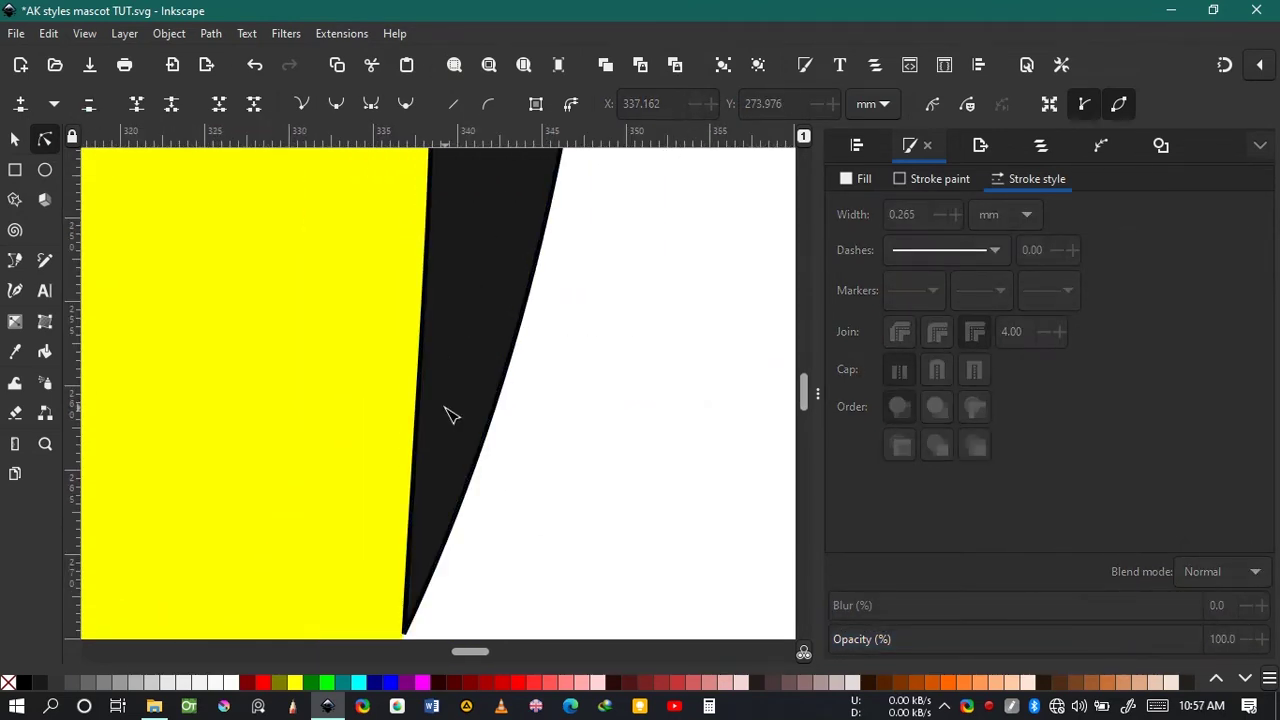
- Remove the sideburn's stroke and deselect it
{"action": "left_click", "coordinate": [445, 407]}
{"action": "left_click", "coordinate": [8, 683], "text": "shift"}
{"action": "left_click", "coordinate": [525, 449]}
{"action": "scroll", "coordinate": [450, 400], "scroll_direction": "down", "scroll_amount": 3}
{"action": "left_click", "coordinate": [423, 379]}
{"action": "scroll", "coordinate": [475, 378], "scroll_direction": "down", "scroll_amount": 5}
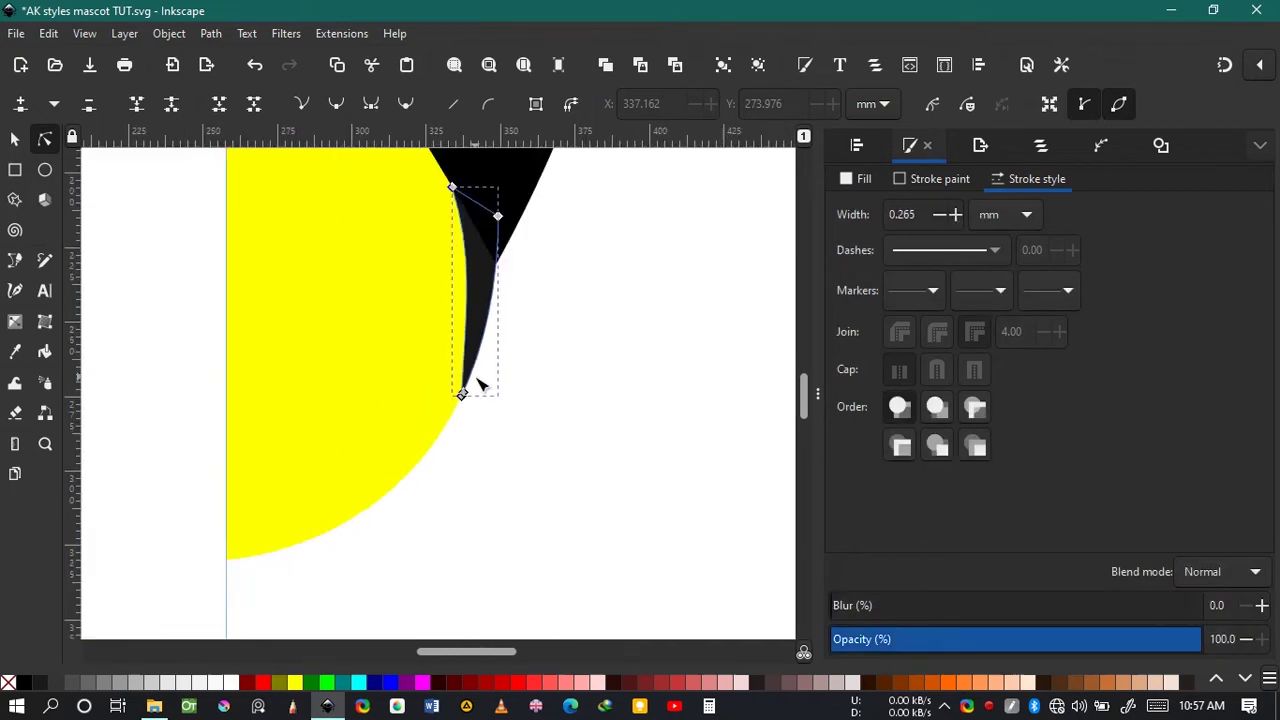
{"action": "scroll", "coordinate": [475, 378], "scroll_direction": "down", "scroll_amount": 1}
{"action": "scroll", "coordinate": [518, 343], "scroll_direction": "up", "scroll_amount": 8}
{"action": "left_click", "coordinate": [571, 341]}
{"action": "scroll", "coordinate": [571, 341], "scroll_direction": "down", "scroll_amount": 2}
{"action": "scroll", "coordinate": [556, 500], "scroll_direction": "up", "scroll_amount": 2}
{"action": "scroll", "coordinate": [554, 496], "scroll_direction": "down", "scroll_amount": 2}
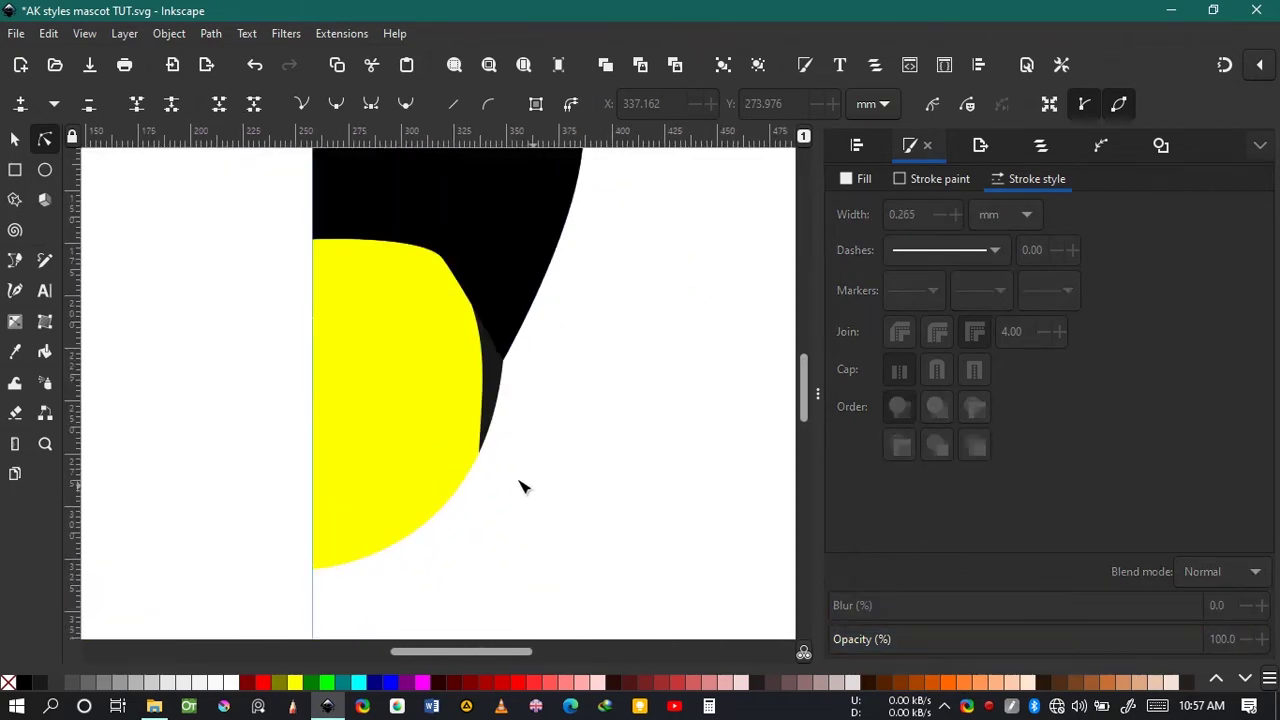
- Draw an upright ear ellipse about 31 by 49 mm outside the face and fill it with the face's yellow at 100% opacity
{"action": "left_click", "coordinate": [45, 170]}
{"action": "left_click_drag", "start_coordinate": [564, 338], "coordinate": [630, 442]}
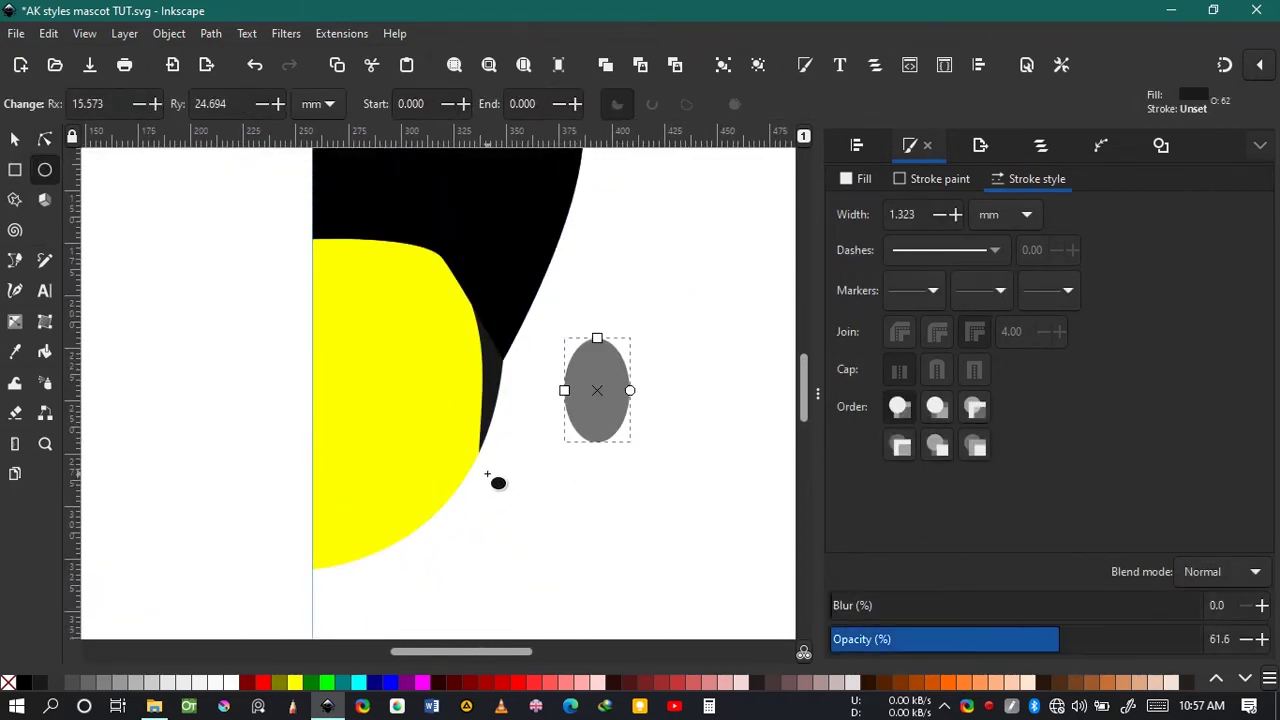
{"action": "key", "text": "d"}
{"action": "left_click", "coordinate": [388, 376]}
{"action": "key", "text": "s"}
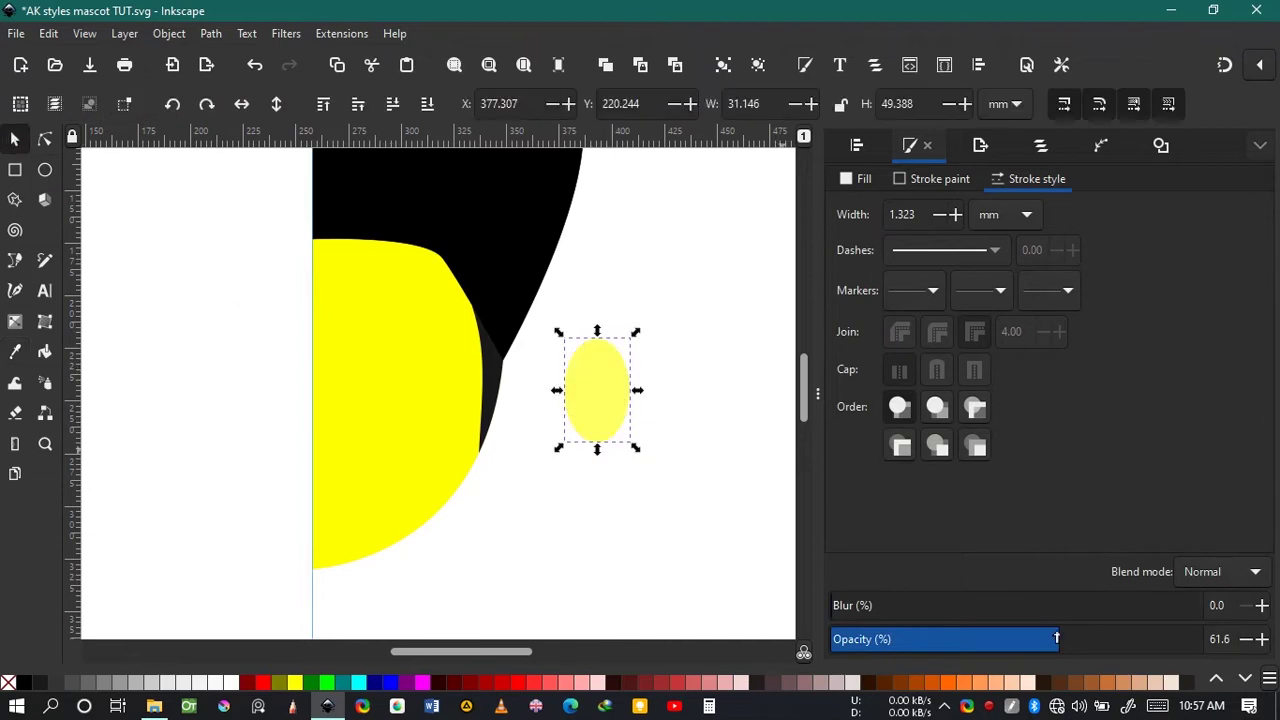
{"action": "left_click_drag", "start_coordinate": [1057, 638], "coordinate": [1200, 638]}
- Move the ear ellipse against the sideburn and give it a black stroke 14.2 px wide
{"action": "left_click_drag", "start_coordinate": [616, 410], "coordinate": [536, 417]}
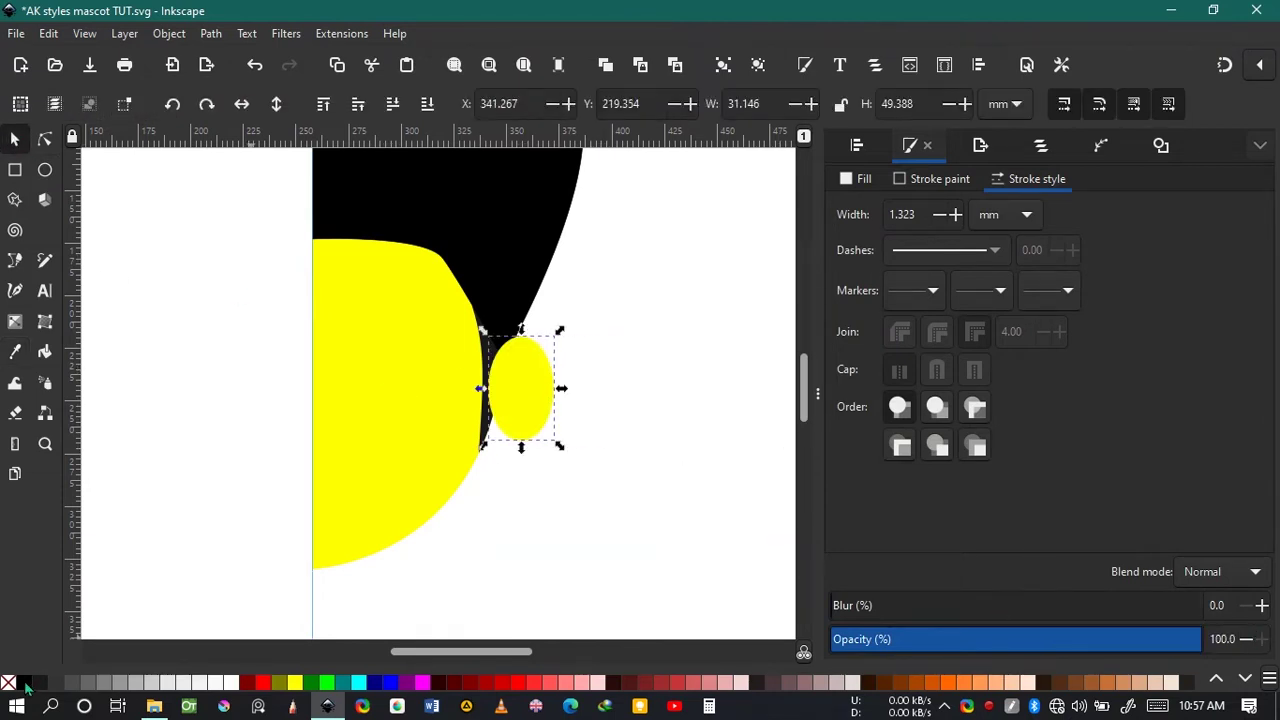
{"action": "left_click", "coordinate": [26, 686], "text": "shift"}
{"action": "left_click", "coordinate": [1027, 216]}
{"action": "left_click", "coordinate": [998, 247]}
{"action": "left_click", "coordinate": [956, 217]}
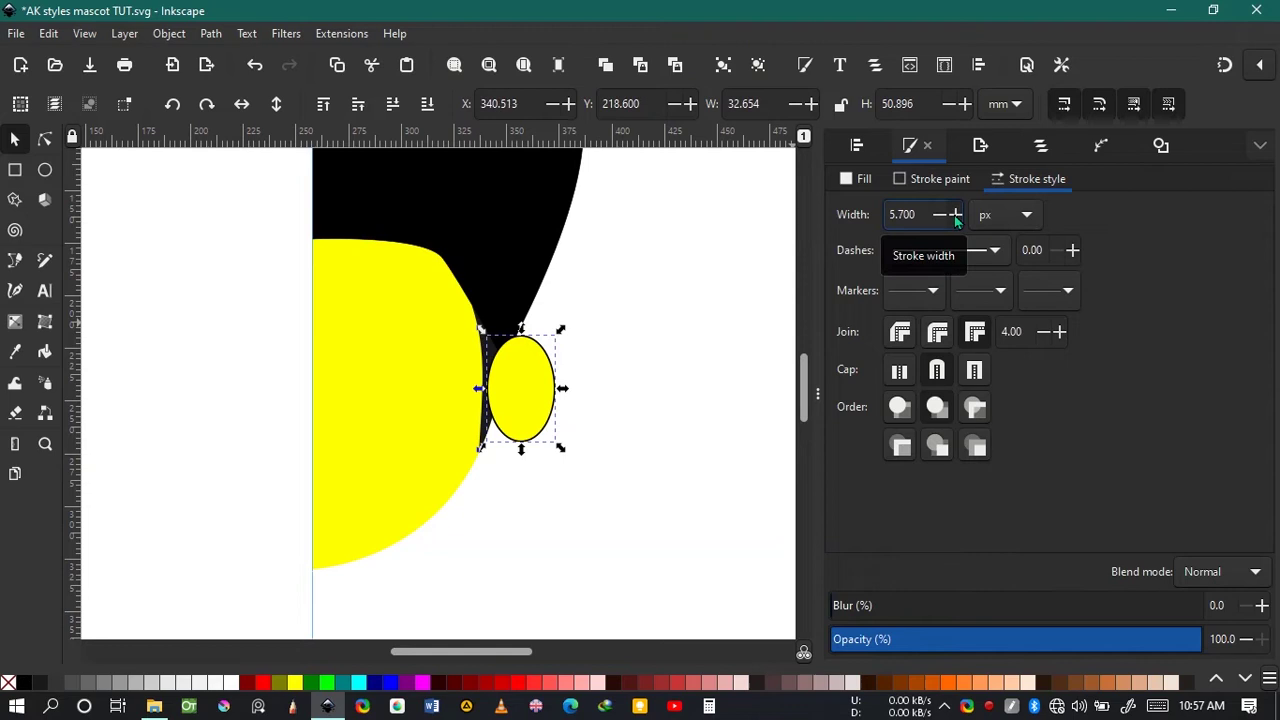
{"action": "scroll", "coordinate": [955, 220], "scroll_direction": "up", "scroll_amount": 10}
{"action": "scroll", "coordinate": [524, 412], "scroll_direction": "up", "scroll_amount": 2, "text": "ctrl"}
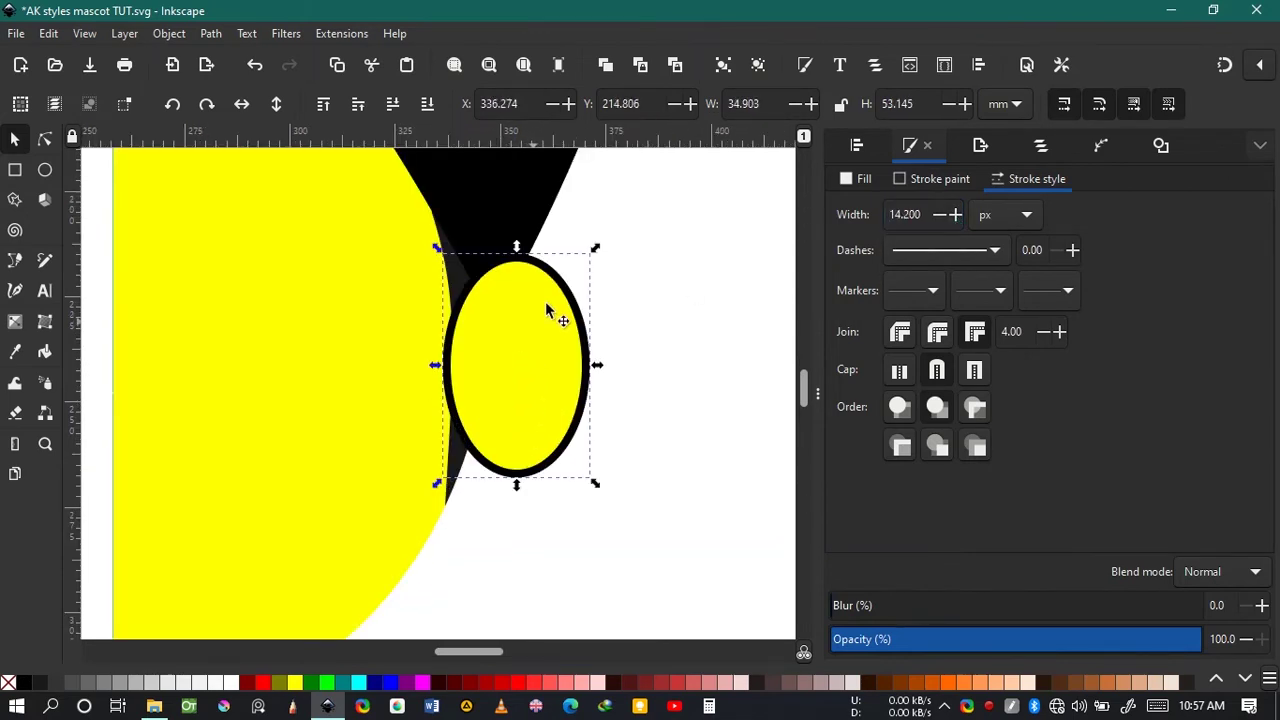
- Rotate the ear ellipse clockwise so its upper end leans outward, and shift it slightly down and inward
{"action": "left_click", "coordinate": [544, 334]}
{"action": "left_click_drag", "start_coordinate": [598, 249], "coordinate": [666, 281]}
{"action": "mouse_move", "coordinate": [556, 341]}
{"action": "left_mouse_down"}
{"action": "mouse_move", "coordinate": [573, 355]}
{"action": "mouse_move", "coordinate": [549, 362]}
{"action": "left_mouse_up"}
- Draw a small black ellipse about 7 by 14 mm, rotate it to match the ear's tilt, and place it at the ear's centre
{"action": "left_click", "coordinate": [45, 170]}
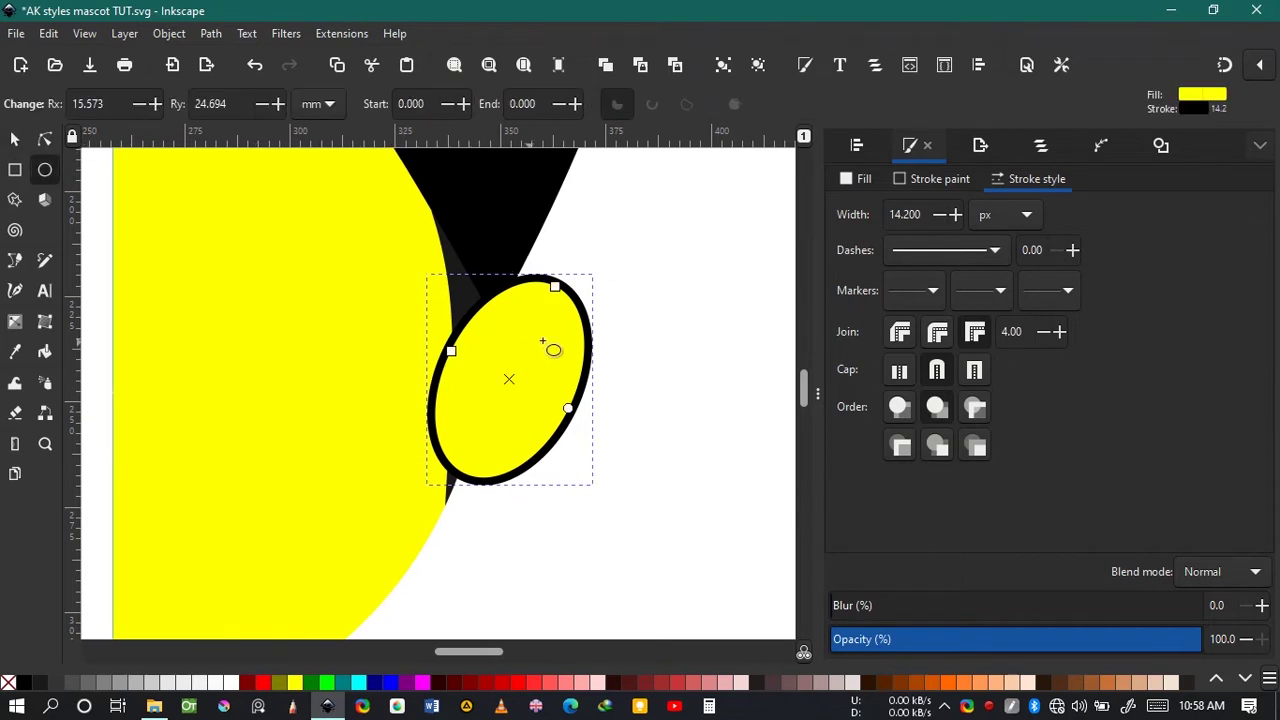
{"action": "mouse_move", "coordinate": [636, 310]}
{"action": "left_mouse_down"}
{"action": "mouse_move", "coordinate": [680, 400]}
{"action": "mouse_move", "coordinate": [681, 383]}
{"action": "left_mouse_up"}
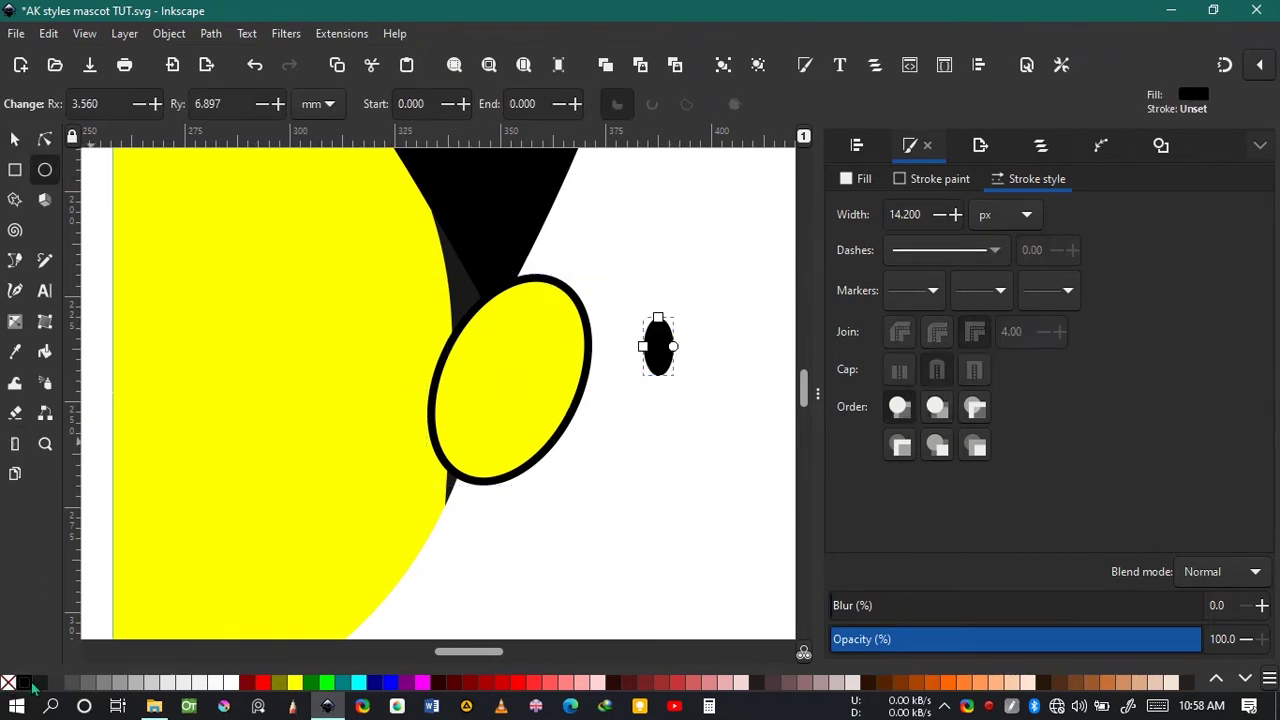
{"action": "key", "text": "s"}
{"action": "left_click_drag", "start_coordinate": [679, 312], "coordinate": [690, 323]}
{"action": "left_click_drag", "start_coordinate": [661, 340], "coordinate": [513, 380]}
{"action": "scroll", "coordinate": [512, 388], "scroll_direction": "up", "scroll_amount": 3}
{"action": "key", "text": "Up"}
- Group the small black ellipse with the ear and shift the group slightly down and inward
{"action": "left_click", "coordinate": [640, 449], "text": "shift"}
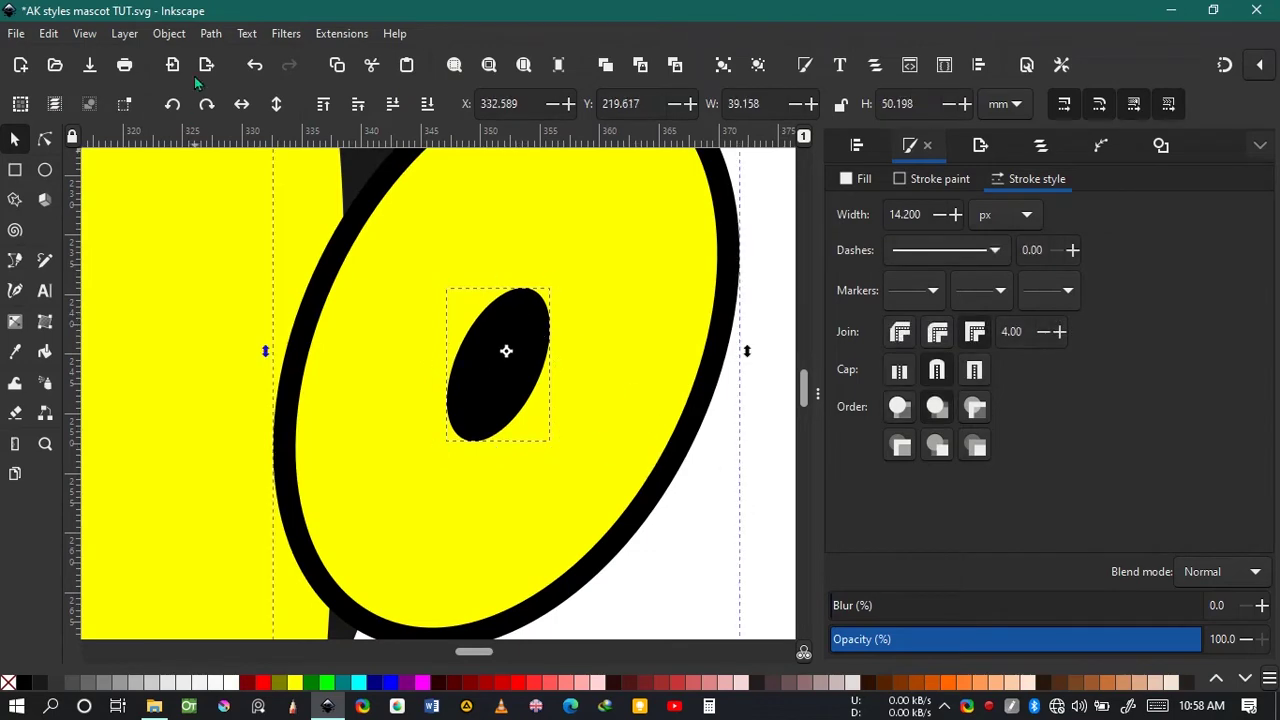
{"action": "left_click", "coordinate": [169, 33]}
{"action": "left_click", "coordinate": [270, 195]}
{"action": "scroll", "coordinate": [416, 257], "scroll_direction": "down", "scroll_amount": 2}
{"action": "mouse_move", "coordinate": [467, 271]}
{"action": "left_mouse_down"}
{"action": "mouse_move", "coordinate": [476, 283]}
{"action": "mouse_move", "coordinate": [479, 267]}
{"action": "mouse_move", "coordinate": [475, 279]}
{"action": "left_mouse_up"}
- Lower the ear group to the bottom, behind the face, hair and sideburn, and deselect it
{"action": "left_click", "coordinate": [391, 104]}
{"action": "left_click", "coordinate": [426, 104]}
{"action": "left_click", "coordinate": [649, 262]}
{"action": "scroll", "coordinate": [650, 300], "scroll_direction": "down", "scroll_amount": 6}
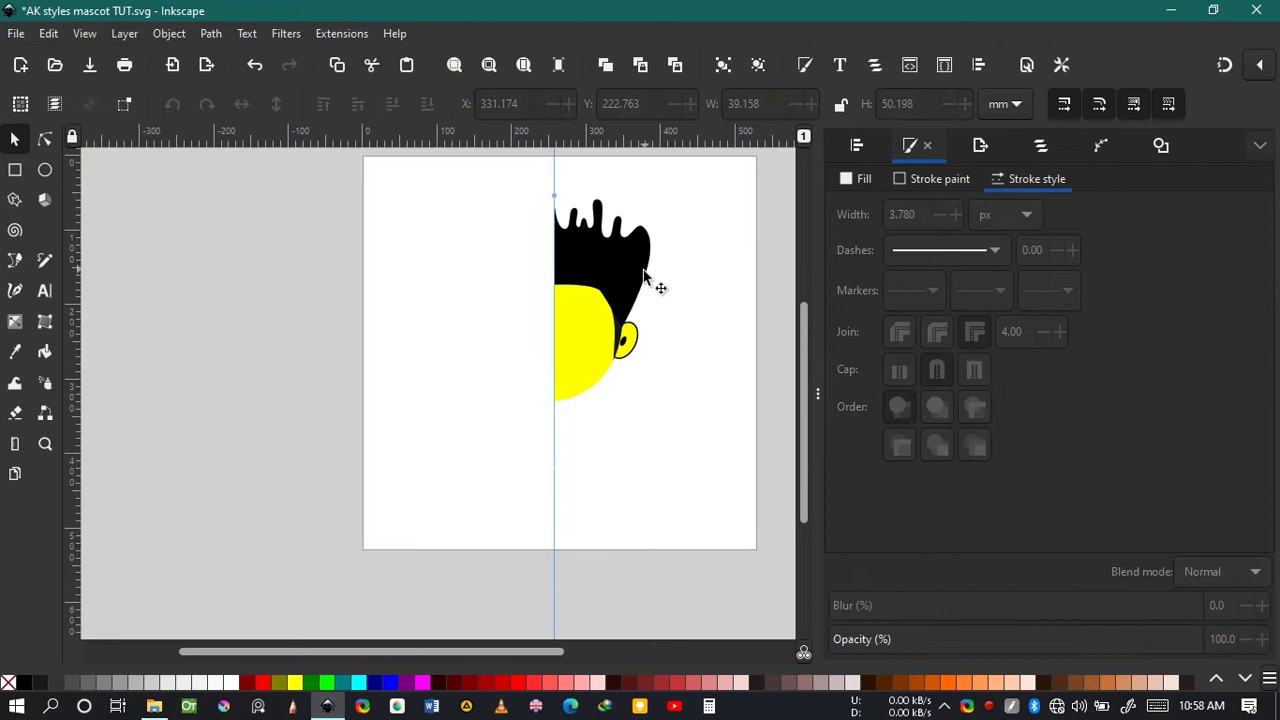
- Move the ear group slightly further inward behind the sideburn and deselect it
{"action": "scroll", "coordinate": [637, 288], "scroll_direction": "up", "scroll_amount": 4}
{"action": "left_click_drag", "start_coordinate": [627, 451], "coordinate": [617, 451]}
{"action": "left_click", "coordinate": [689, 417]}
{"action": "scroll", "coordinate": [616, 481], "scroll_direction": "up", "scroll_amount": 5}
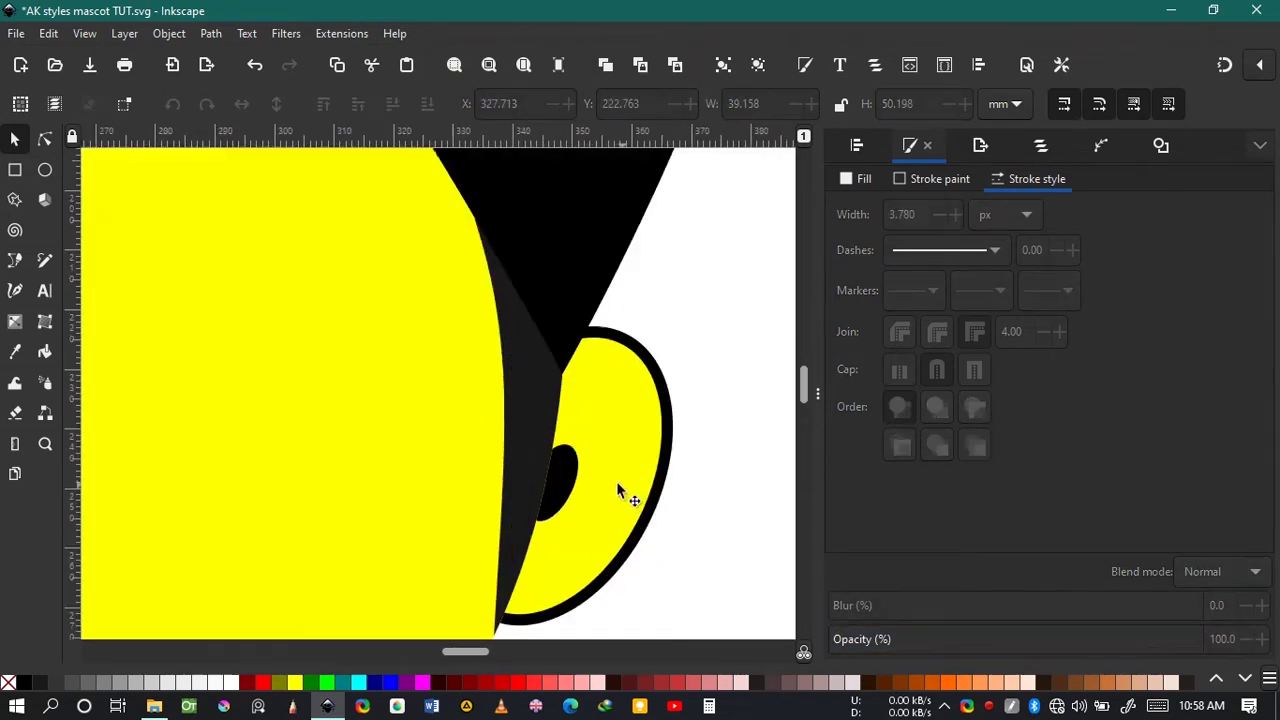
{"action": "left_click", "coordinate": [462, 430]}
{"action": "scroll", "coordinate": [462, 429], "scroll_direction": "down", "scroll_amount": 1}
{"action": "key", "text": "n"}
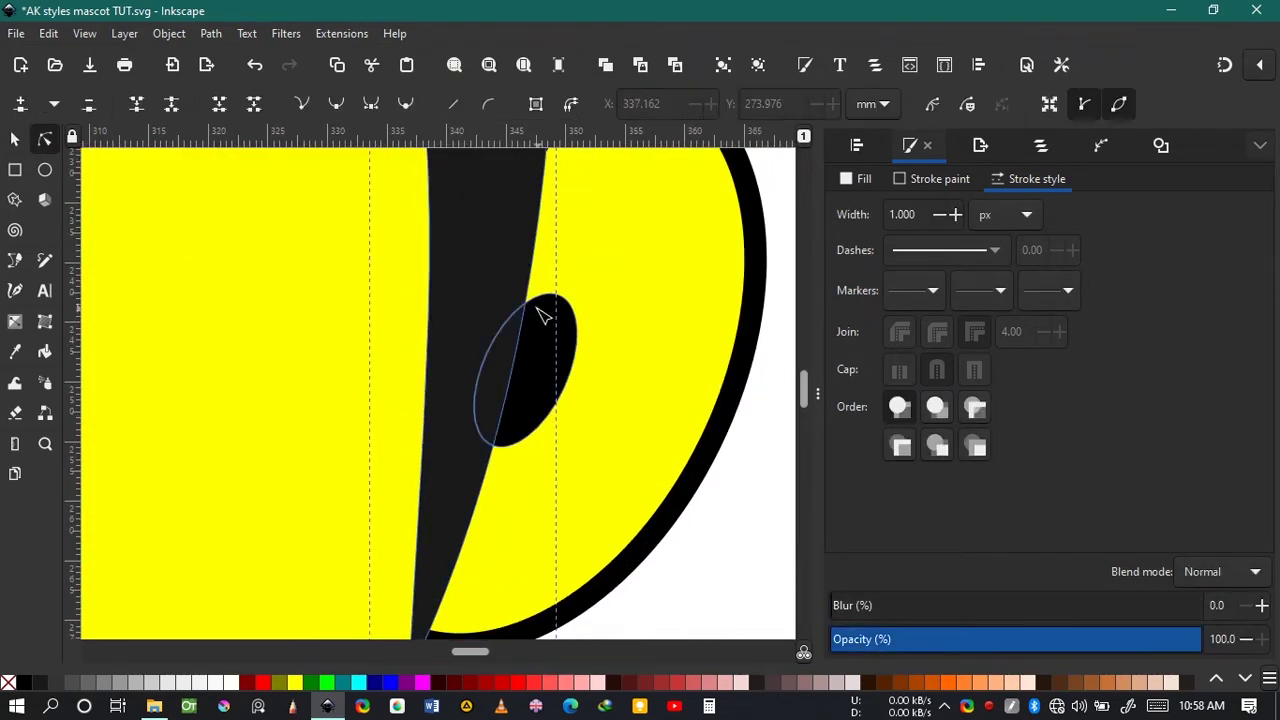
{"action": "scroll", "coordinate": [594, 334], "scroll_direction": "down", "scroll_amount": 2}
{"action": "left_click", "coordinate": [714, 260]}
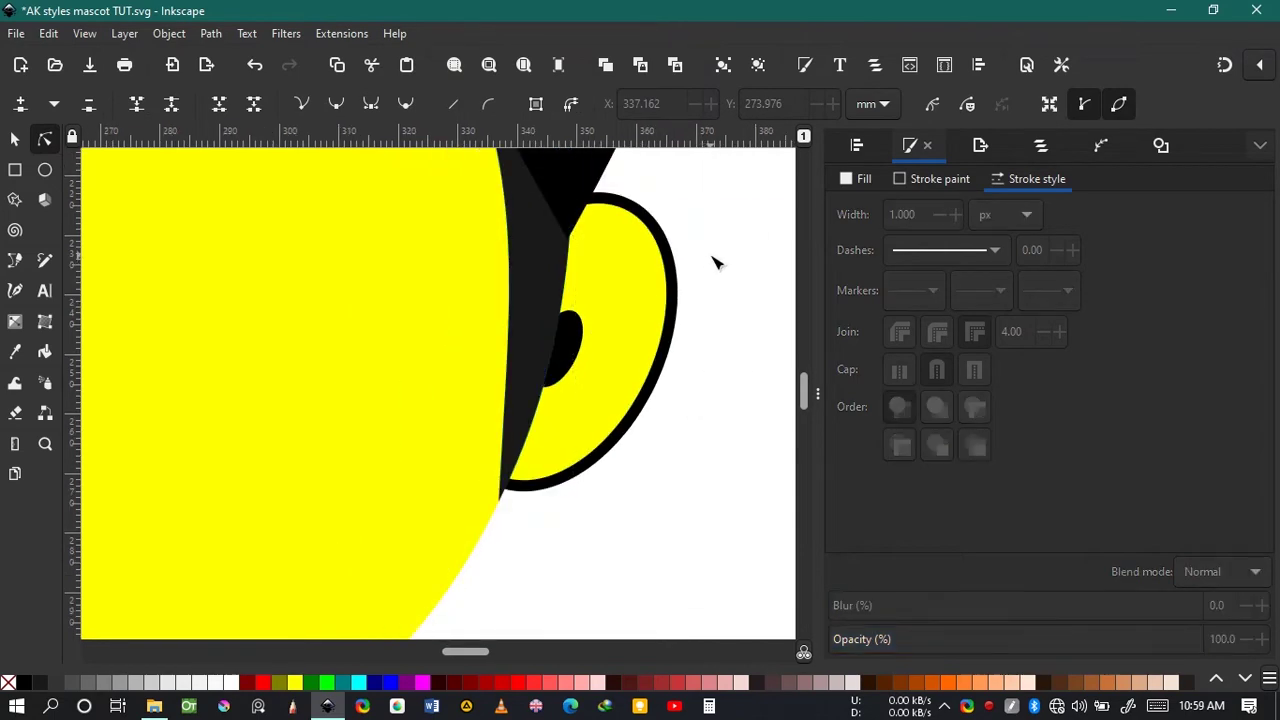
- Reposition the ear group slightly lower and further inward behind the sideburn
{"action": "scroll", "coordinate": [700, 313], "scroll_direction": "down", "scroll_amount": 3}
{"action": "scroll", "coordinate": [702, 313], "scroll_direction": "right", "scroll_amount": 2}
{"action": "scroll", "coordinate": [600, 360], "scroll_direction": "up", "scroll_amount": 3}
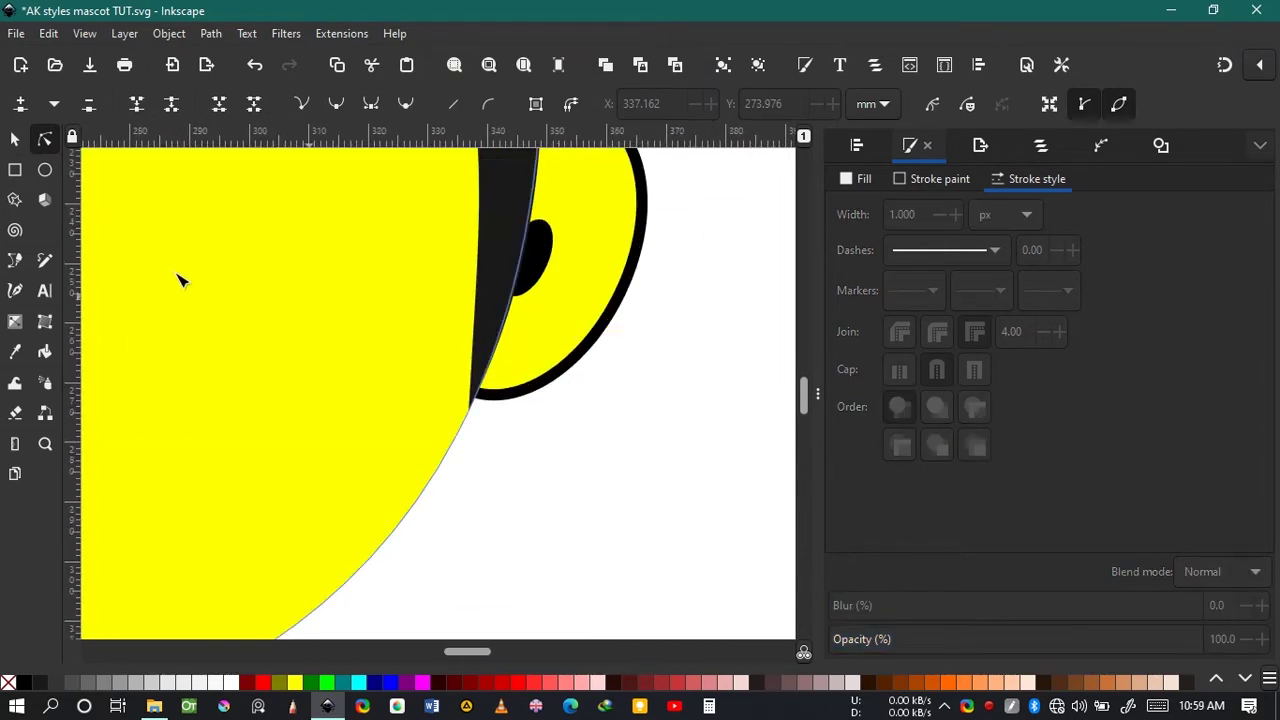
{"action": "key", "text": "s"}
{"action": "left_click", "coordinate": [567, 273]}
{"action": "scroll", "coordinate": [655, 406], "scroll_direction": "down", "scroll_amount": 1}
{"action": "left_click_drag", "start_coordinate": [655, 406], "coordinate": [578, 456]}
{"action": "left_click", "coordinate": [549, 392]}
{"action": "left_click_drag", "start_coordinate": [586, 345], "coordinate": [533, 365]}
{"action": "scroll", "coordinate": [600, 344], "scroll_direction": "down", "scroll_amount": 2}
- Draw the beard's inner edge with the Pen tool, starting at the centre guide above the chin and curving along the jaw to the sideburn
{"action": "key", "text": "b"}
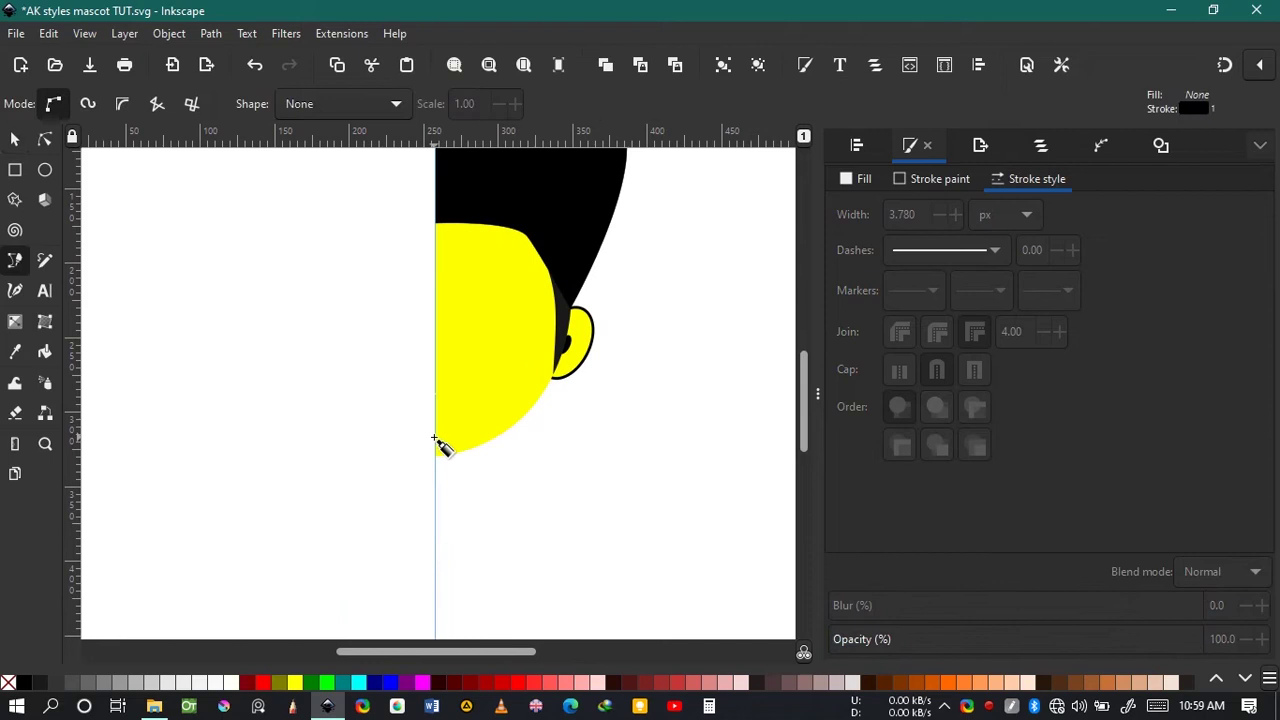
{"action": "scroll", "coordinate": [432, 420], "scroll_direction": "up", "scroll_amount": 3}
{"action": "left_click_drag", "start_coordinate": [499, 440], "coordinate": [562, 423]}
{"action": "scroll", "coordinate": [636, 299], "scroll_direction": "right", "scroll_amount": 4}
{"action": "scroll", "coordinate": [636, 299], "scroll_direction": "up", "scroll_amount": 2}
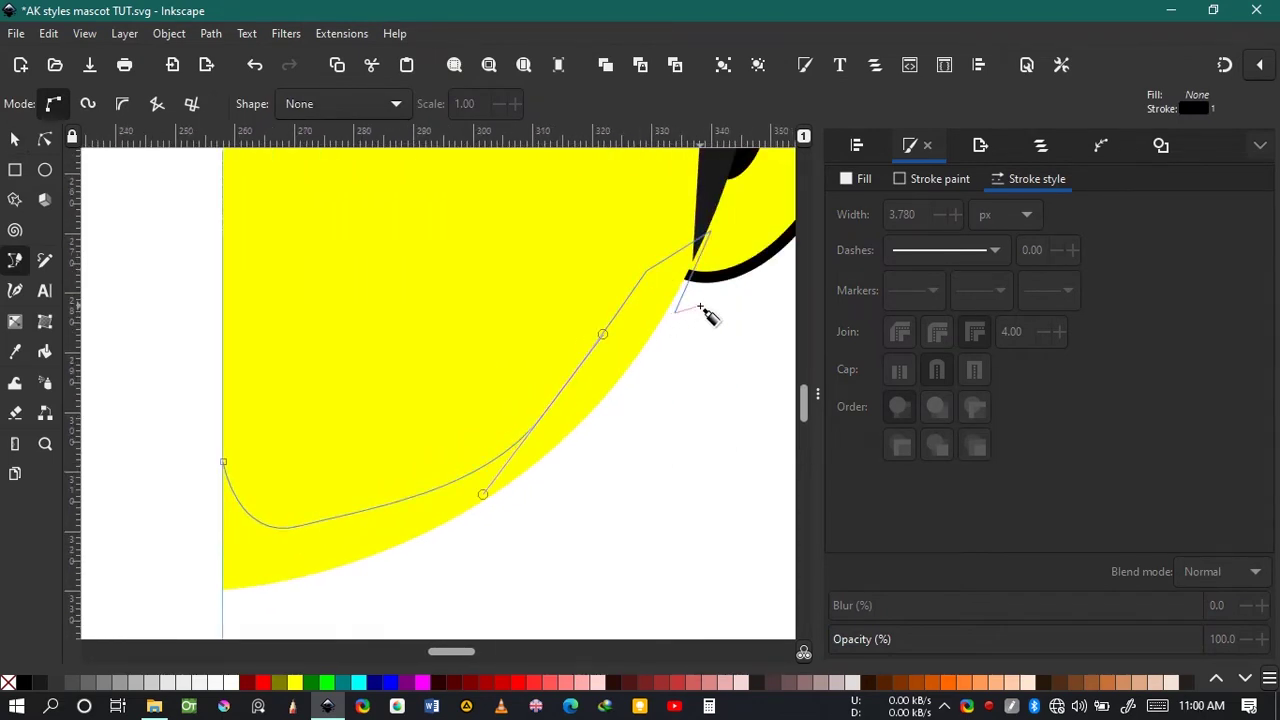
- Continue the beard path down outside the jawline, adding small curved hair tufts below the ear, mid-jaw and near the chin
{"action": "scroll", "coordinate": [685, 345], "scroll_direction": "up", "scroll_amount": 4}
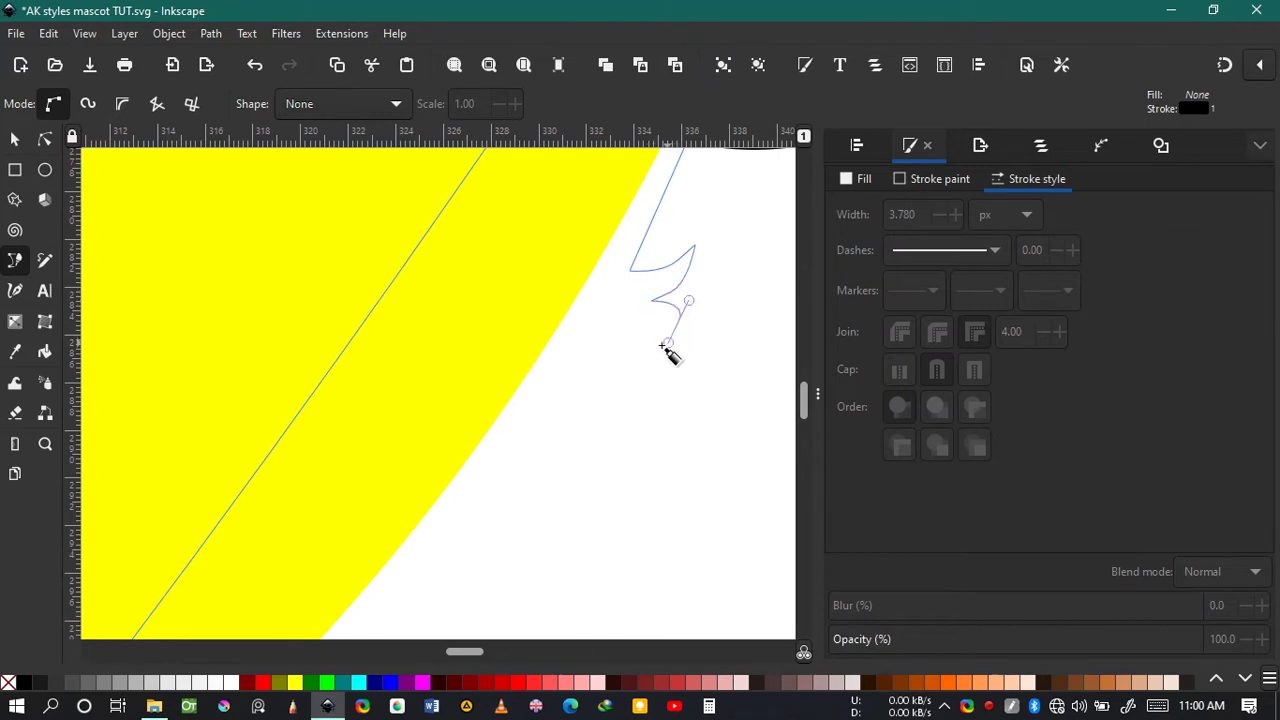
{"action": "scroll", "coordinate": [596, 432], "scroll_direction": "down", "scroll_amount": 2}
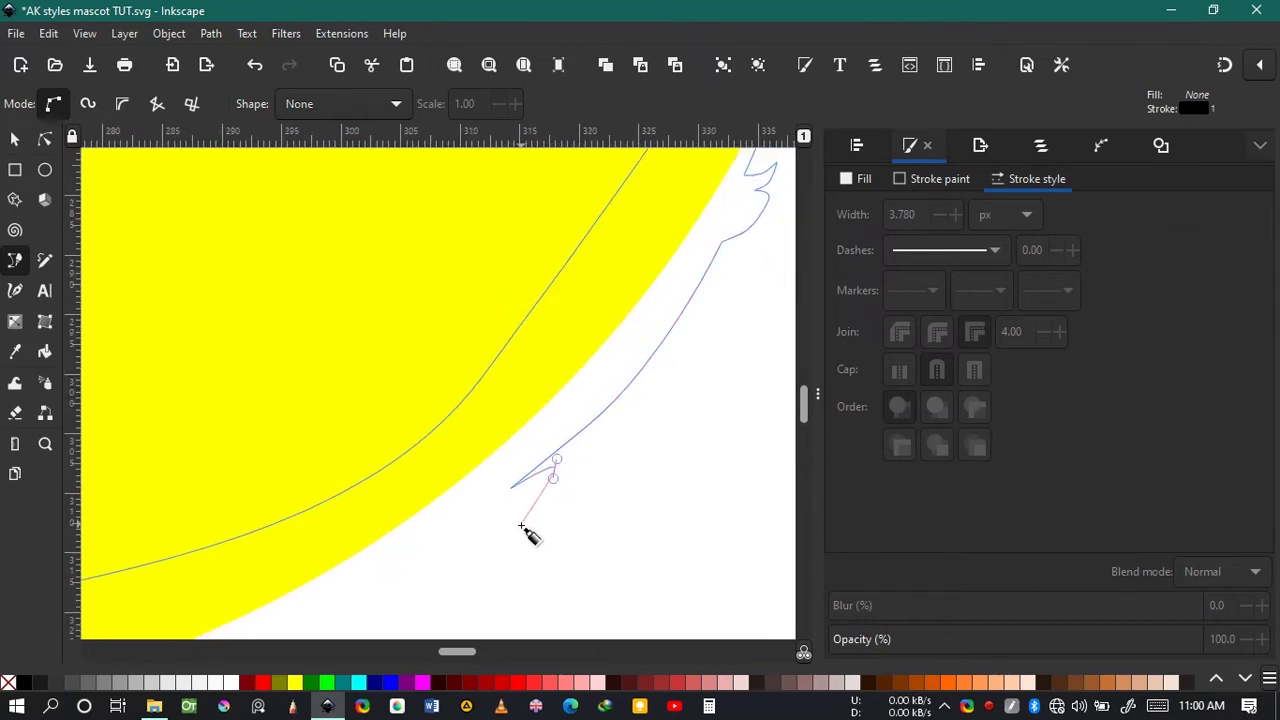
{"action": "scroll", "coordinate": [484, 527], "scroll_direction": "up", "scroll_amount": 3}
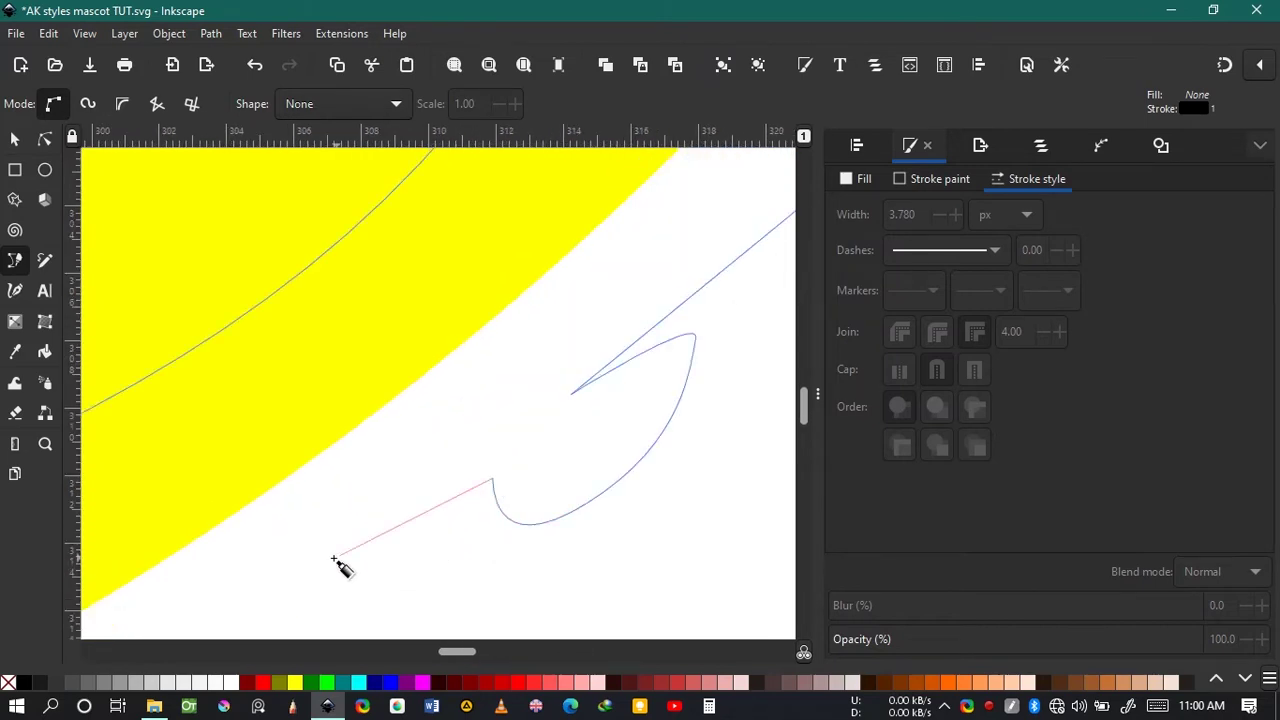
{"action": "scroll", "coordinate": [334, 558], "scroll_direction": "down", "scroll_amount": 5}
{"action": "scroll", "coordinate": [502, 518], "scroll_direction": "up", "scroll_amount": 3}
{"action": "left_click_drag", "start_coordinate": [479, 483], "coordinate": [508, 496]}
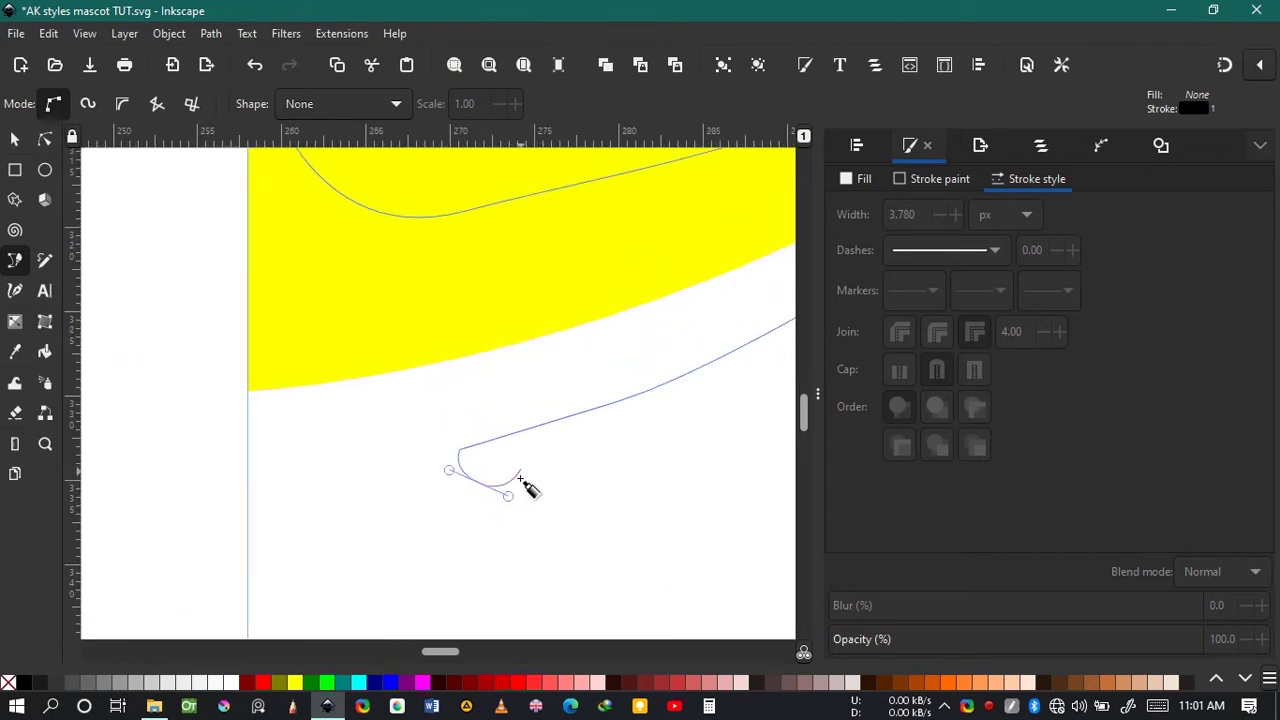
{"action": "scroll", "coordinate": [441, 485], "scroll_direction": "up", "scroll_amount": 4}
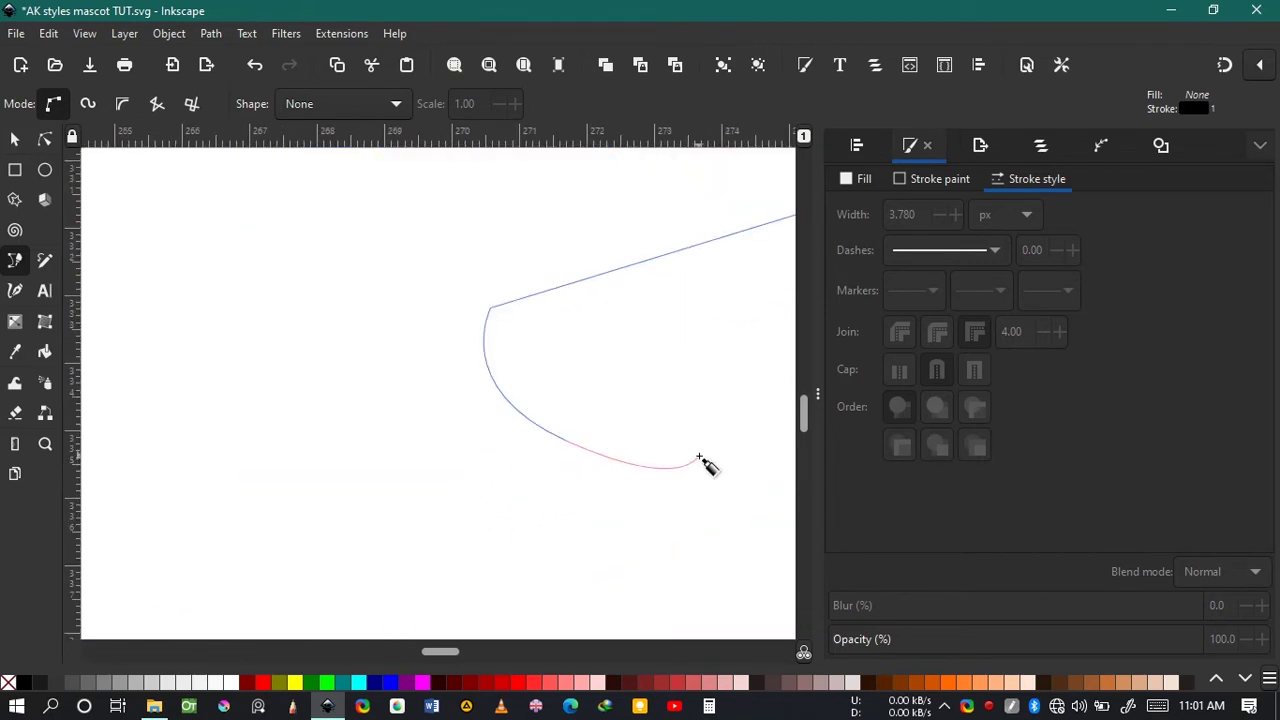
- Finish the chin tuft and, with snapping on, run the path to the centre guide below the chin and close it at its start
{"action": "scroll", "coordinate": [358, 428], "scroll_direction": "down", "scroll_amount": 5}
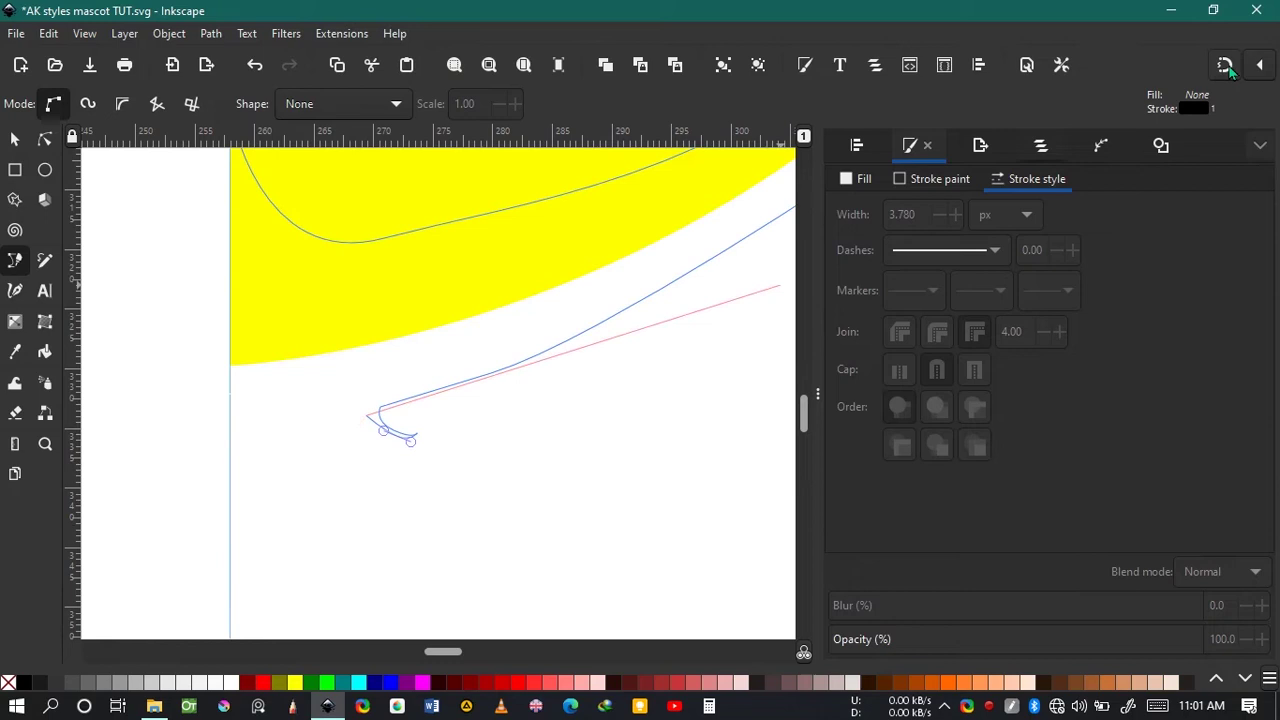
{"action": "left_click", "coordinate": [231, 527]}
{"action": "scroll", "coordinate": [231, 450], "scroll_direction": "up", "scroll_amount": 6}
{"action": "left_click", "coordinate": [231, 337]}
- Reshape the beard's tuft nearest the chin by moving its nodes apart into a wider curved strand, and deselect it
{"action": "key", "text": "n"}
{"action": "scroll", "coordinate": [393, 440], "scroll_direction": "up", "scroll_amount": 3}
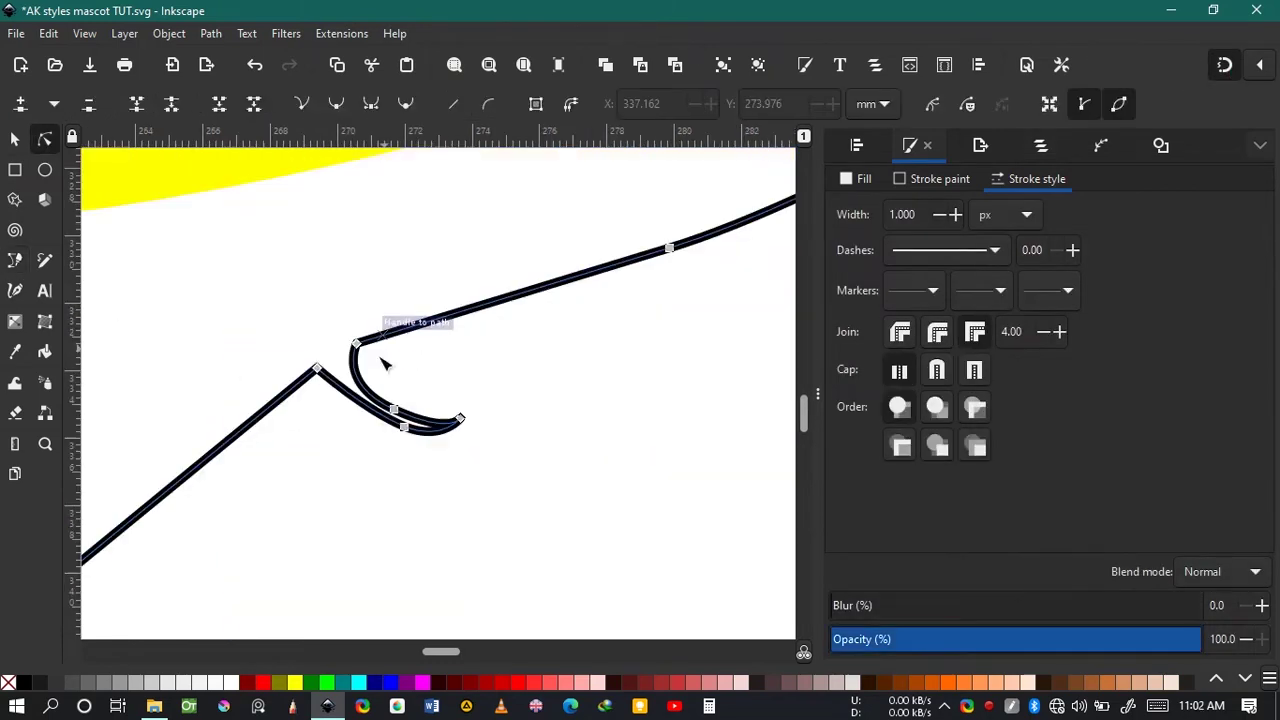
{"action": "key", "text": "ctrl+z"}
{"action": "left_click_drag", "start_coordinate": [317, 369], "coordinate": [291, 384]}
{"action": "left_click_drag", "start_coordinate": [403, 427], "coordinate": [476, 432]}
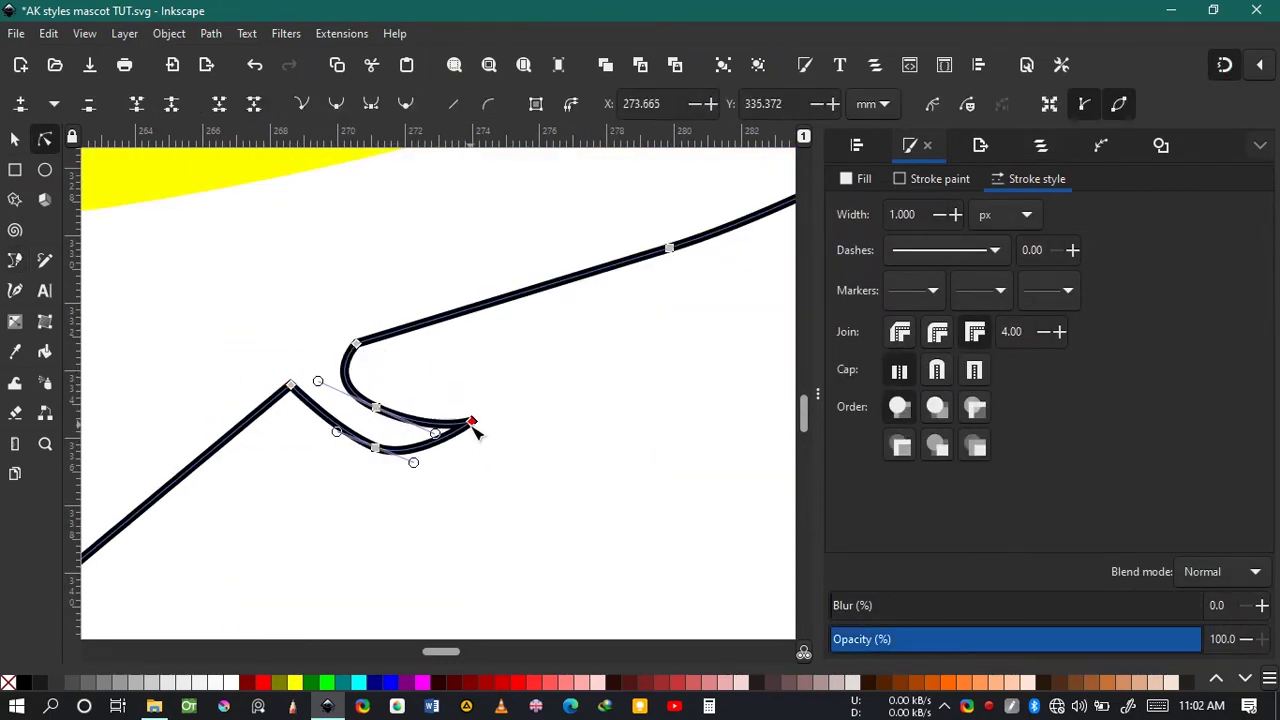
{"action": "left_click_drag", "start_coordinate": [374, 405], "coordinate": [376, 400]}
{"action": "key", "text": "ctrl+z"}
{"action": "left_click", "coordinate": [376, 407], "text": "shift"}
{"action": "scroll", "coordinate": [454, 369], "scroll_direction": "down", "scroll_amount": 5}
{"action": "left_click", "coordinate": [737, 260]}
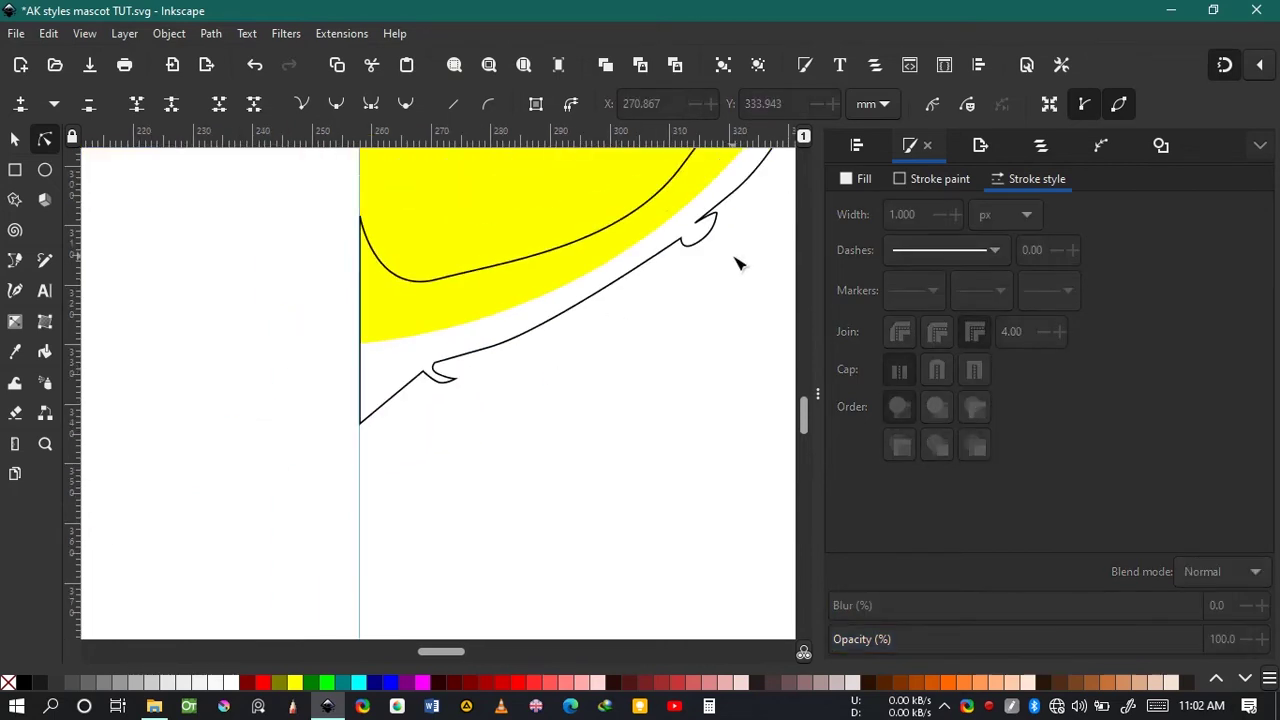
- Delete the middle node of the beard's inner edge, turn snapping off, and reshape the chin node with level handles into a rounded curve
{"action": "left_click_drag", "start_coordinate": [737, 260], "coordinate": [530, 453]}
{"action": "left_click", "coordinate": [473, 360]}
{"action": "left_click", "coordinate": [473, 361]}
{"action": "key", "text": "Delete"}
{"action": "left_click_drag", "start_coordinate": [475, 366], "coordinate": [475, 401]}
{"action": "left_click", "coordinate": [1224, 65]}
{"action": "left_click_drag", "start_coordinate": [229, 473], "coordinate": [227, 490]}
{"action": "left_click_drag", "start_coordinate": [409, 451], "coordinate": [340, 480]}
{"action": "left_click", "coordinate": [227, 490], "text": "ctrl"}
{"action": "left_click_drag", "start_coordinate": [162, 496], "coordinate": [160, 490]}
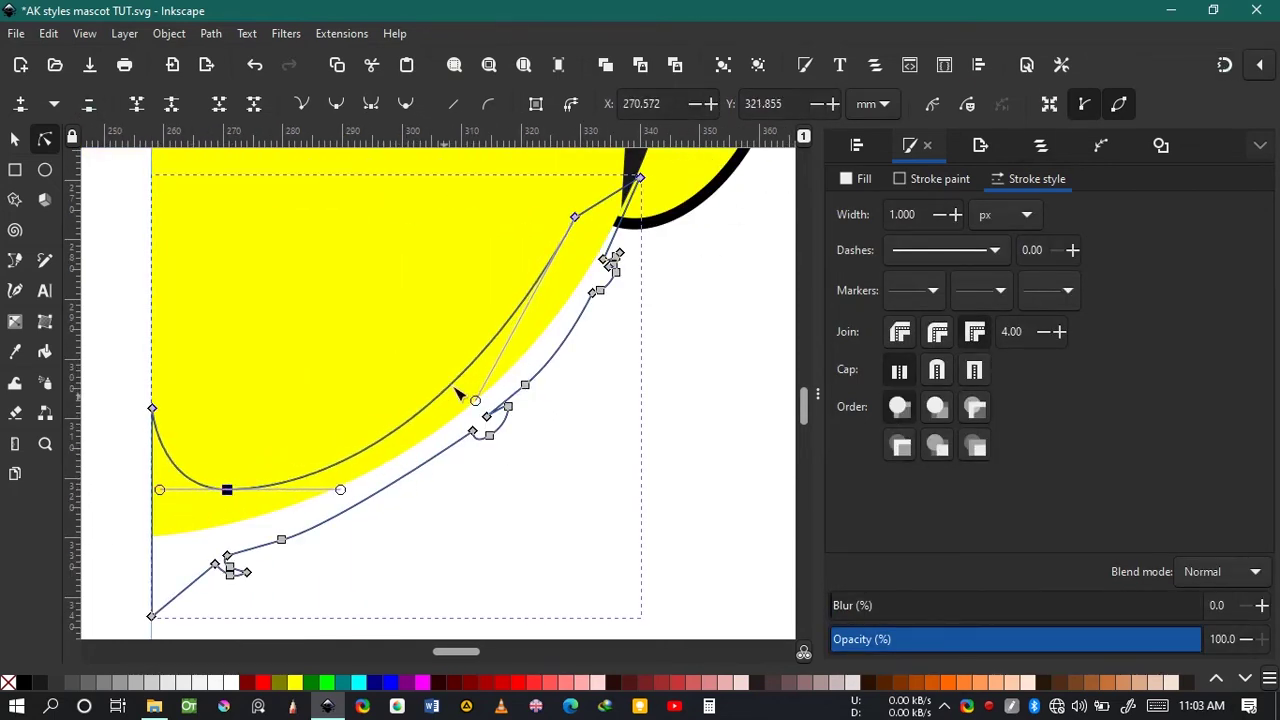
- Add a handle to the upper inner node of the beard and adjust it so the edge curves smoothly toward the sideburn
{"action": "left_click", "coordinate": [575, 218], "text": "ctrl"}
{"action": "left_click_drag", "start_coordinate": [404, 323], "coordinate": [548, 234]}
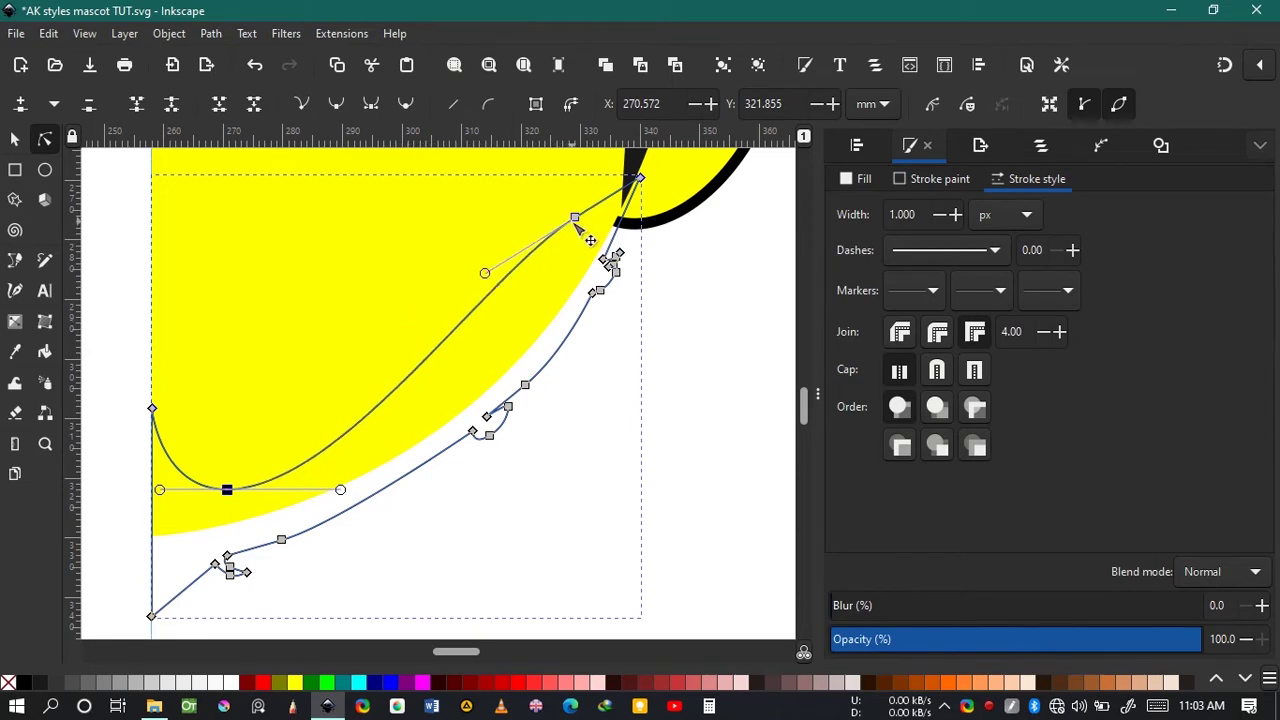
{"action": "left_click_drag", "start_coordinate": [485, 273], "coordinate": [452, 358]}
{"action": "scroll", "coordinate": [460, 362], "scroll_direction": "up", "scroll_amount": 4}
{"action": "left_click", "coordinate": [661, 400]}
{"action": "left_click", "coordinate": [661, 415]}
{"action": "scroll", "coordinate": [661, 418], "scroll_direction": "down", "scroll_amount": 3}
- Select the beard outline and fill it black
{"action": "left_click", "coordinate": [494, 493]}
{"action": "key", "text": "s"}
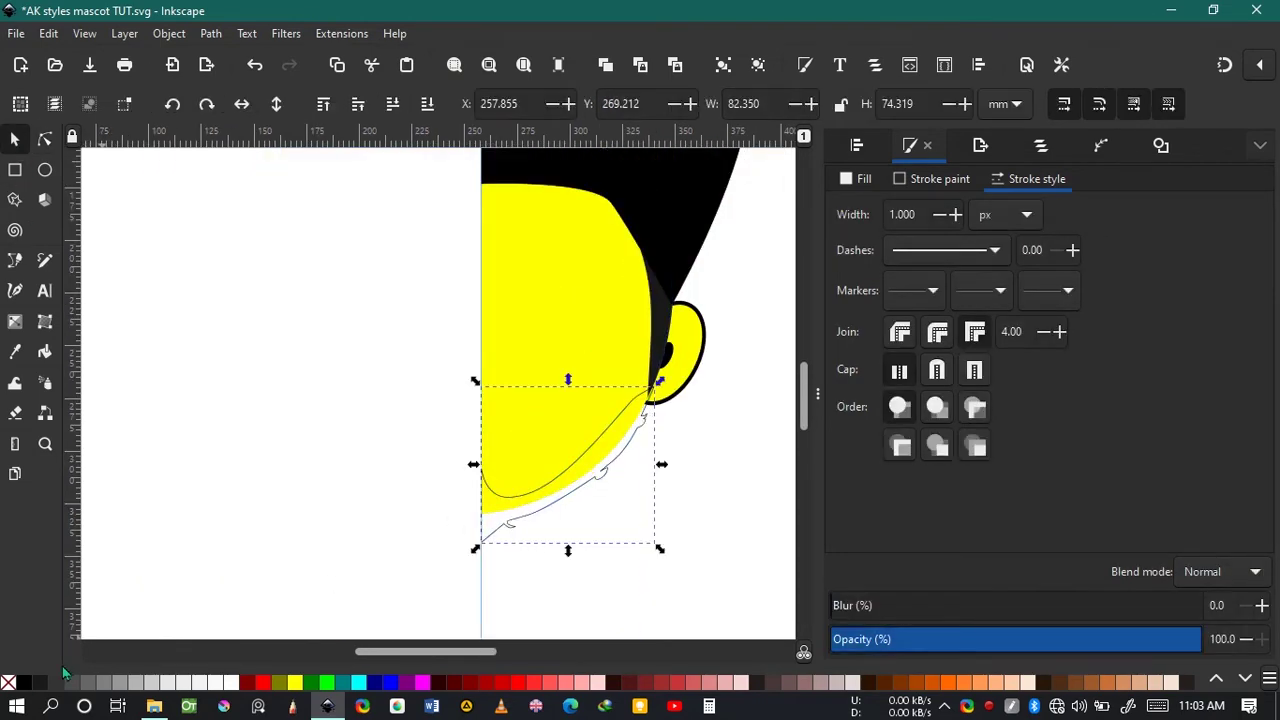
{"action": "scroll", "coordinate": [700, 486], "scroll_direction": "up", "scroll_amount": 6}
- Lower the beard's top corner node and the neighbouring inner node to fit the sideburn's tip, and deselect the beard
{"action": "key", "text": "n"}
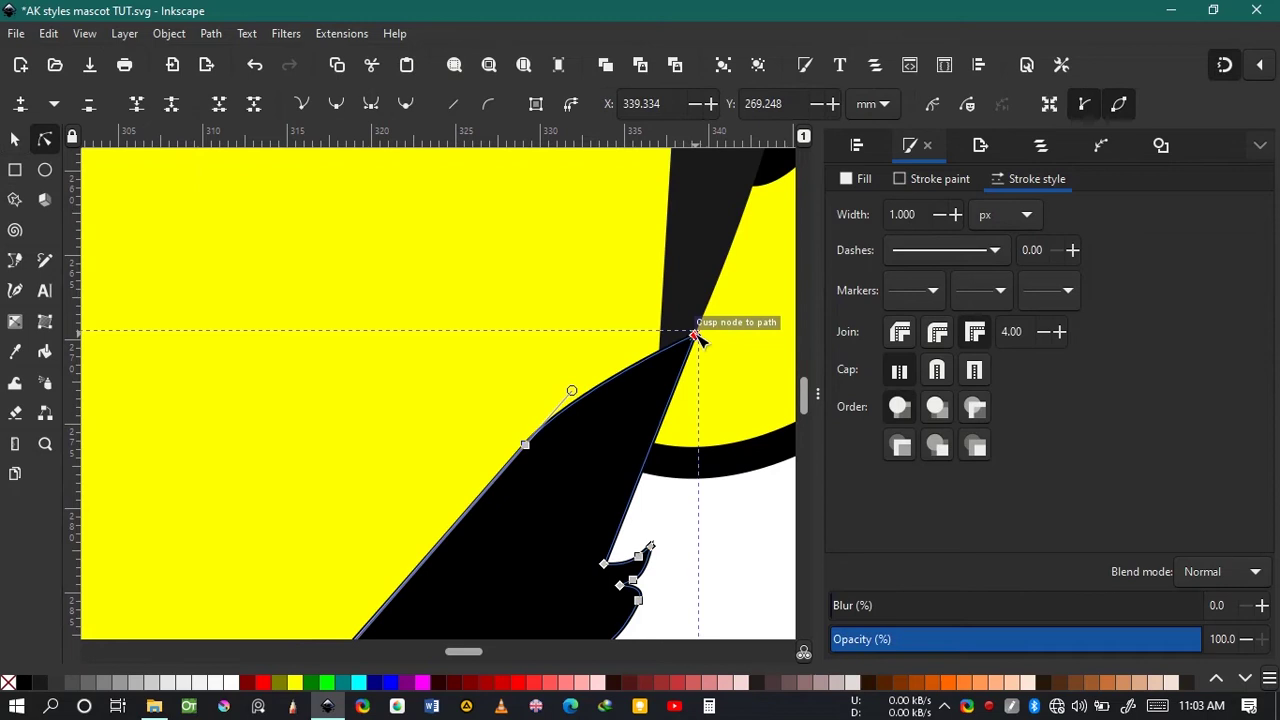
{"action": "left_click_drag", "start_coordinate": [695, 335], "coordinate": [662, 400]}
{"action": "left_click_drag", "start_coordinate": [526, 444], "coordinate": [516, 478]}
{"action": "left_click", "coordinate": [723, 521]}
{"action": "left_click", "coordinate": [723, 521]}
{"action": "scroll", "coordinate": [587, 380], "scroll_direction": "down", "scroll_amount": 7}
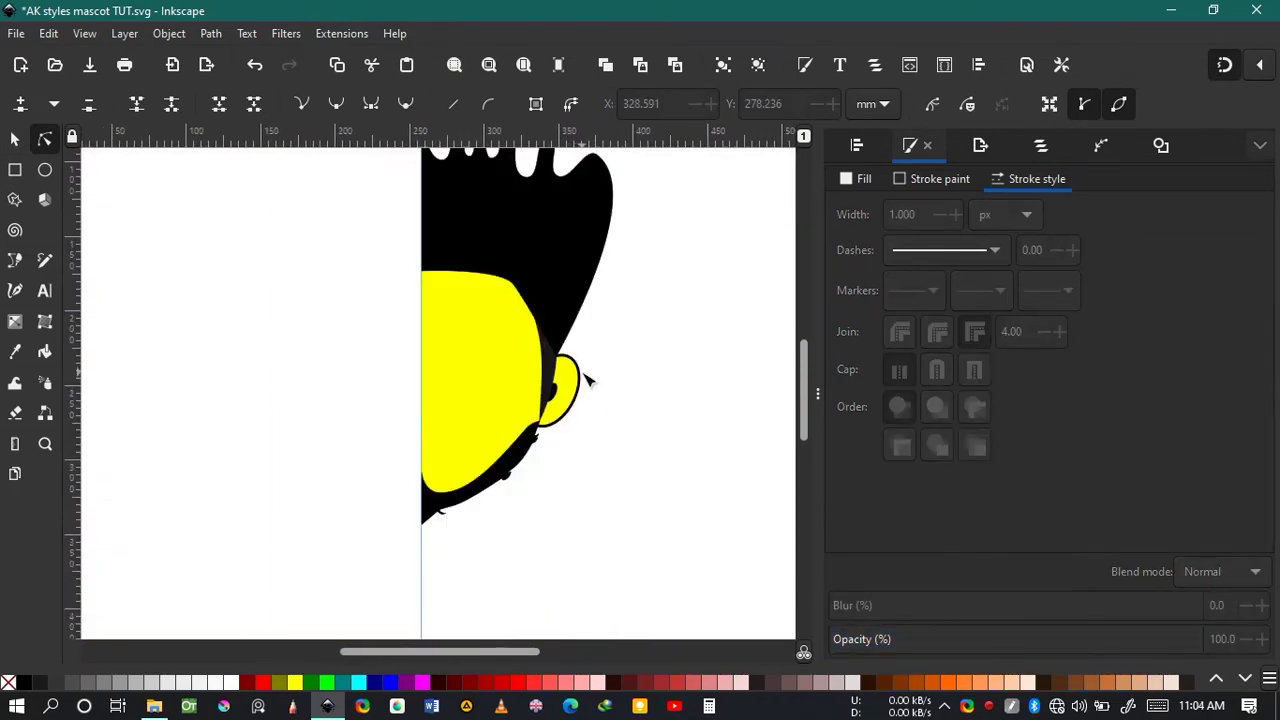
- Draw an ellipse about 43 by 29 mm on the face for the eye and fill it black
{"action": "key", "text": "e"}
{"action": "scroll", "coordinate": [451, 350], "scroll_direction": "up", "scroll_amount": 3}
{"action": "mouse_move", "coordinate": [451, 358]}
{"action": "left_mouse_down"}
{"action": "mouse_move", "coordinate": [634, 463]}
{"action": "mouse_move", "coordinate": [631, 479]}
{"action": "left_mouse_up"}
{"action": "left_click", "coordinate": [231, 682]}
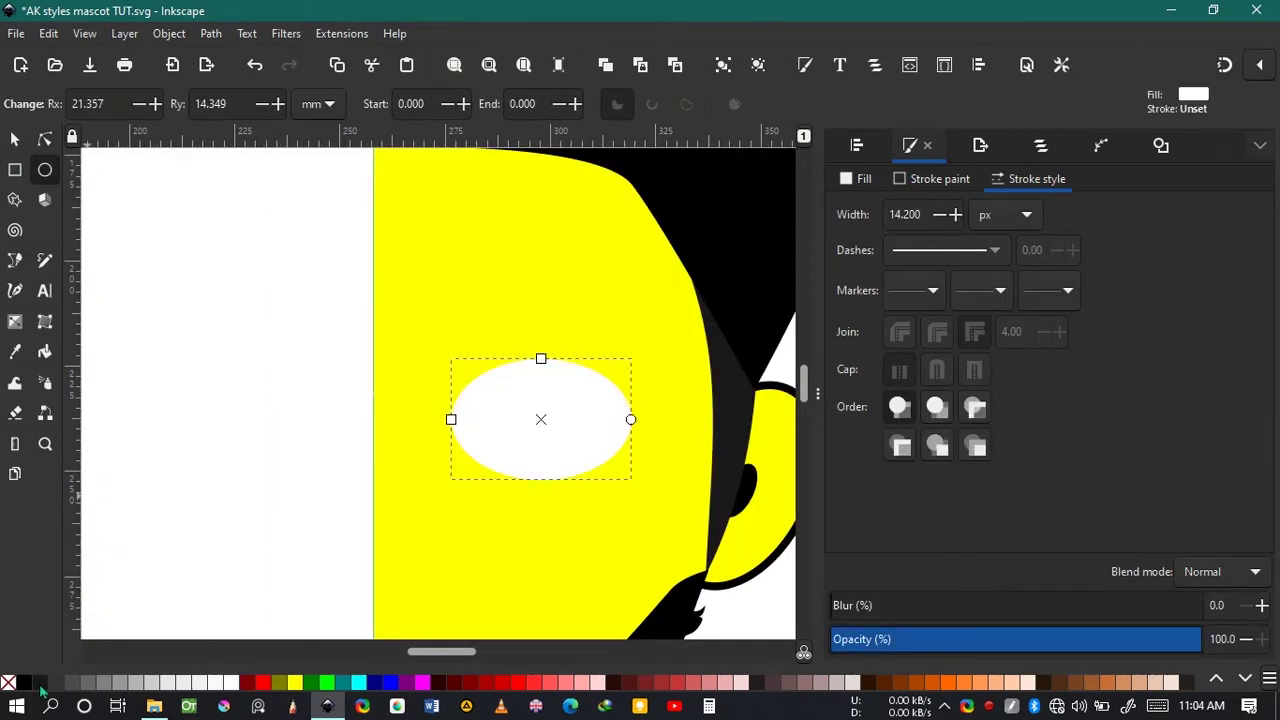
{"action": "left_click", "coordinate": [26, 683]}
- Nudge the black eye ellipse slightly up, rotate it slightly counter-clockwise and deselect it
{"action": "key", "text": "s"}
{"action": "left_click_drag", "start_coordinate": [560, 416], "coordinate": [559, 407]}
{"action": "left_click", "coordinate": [587, 398]}
{"action": "left_click_drag", "start_coordinate": [636, 342], "coordinate": [637, 318]}
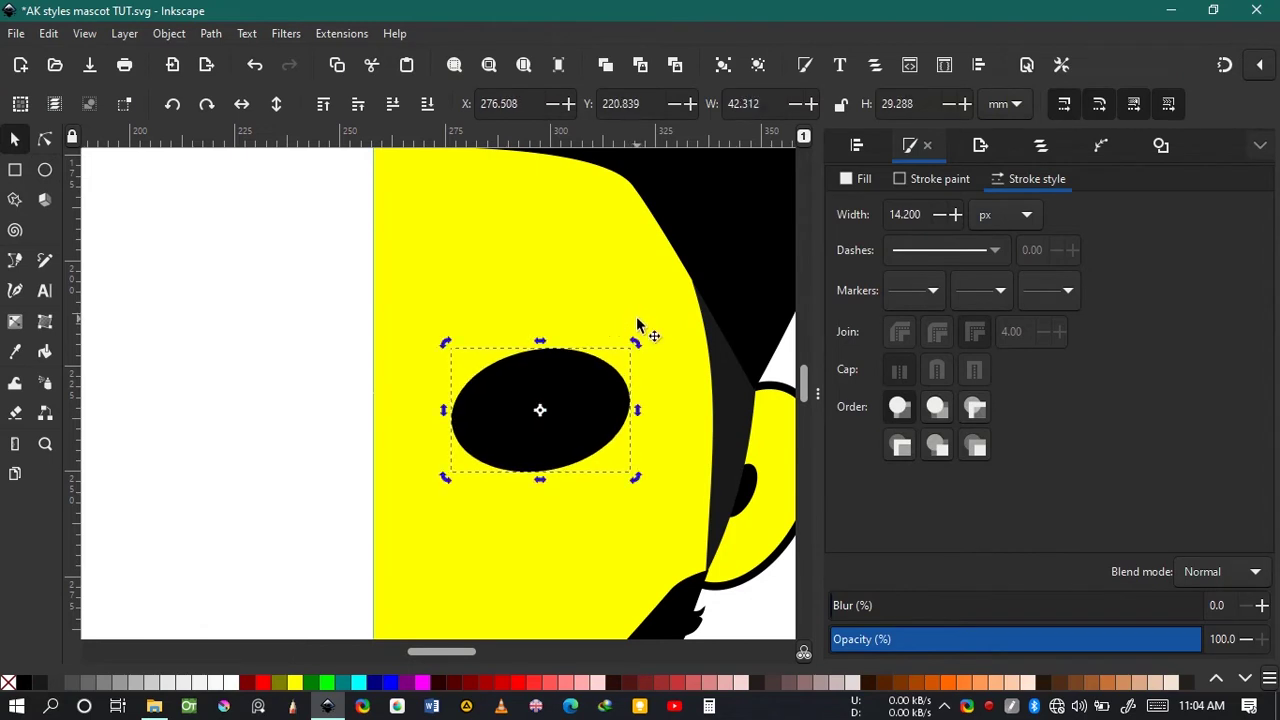
{"action": "key", "text": "Escape"}
- Duplicate the black eye ellipse and fill the copy white
{"action": "key", "text": "e"}
{"action": "key", "text": "s"}
{"action": "left_click", "coordinate": [511, 420]}
{"action": "left_click", "coordinate": [48, 34]}
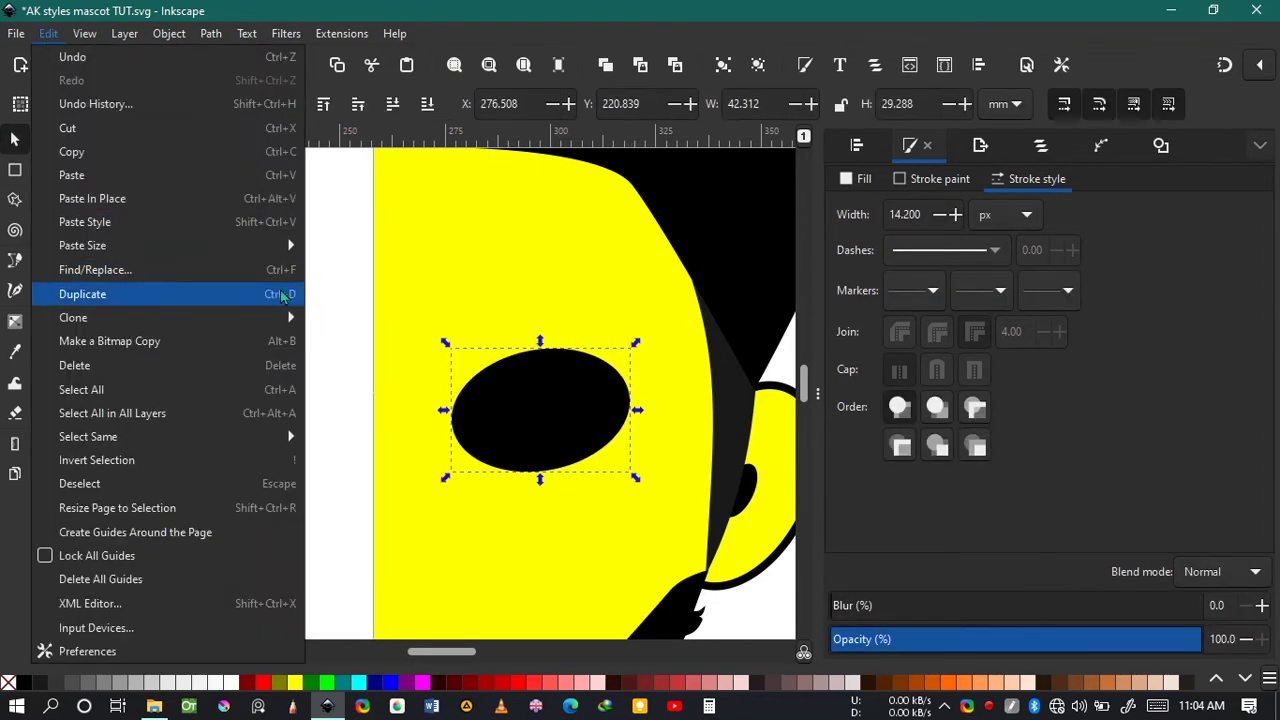
{"action": "left_click", "coordinate": [282, 295]}
{"action": "left_click", "coordinate": [231, 682]}
- Rotate the white ellipse clockwise, shrink it to about 41 by 27 mm and position it over the black one
{"action": "left_click", "coordinate": [503, 391]}
{"action": "left_click_drag", "start_coordinate": [636, 343], "coordinate": [572, 396]}
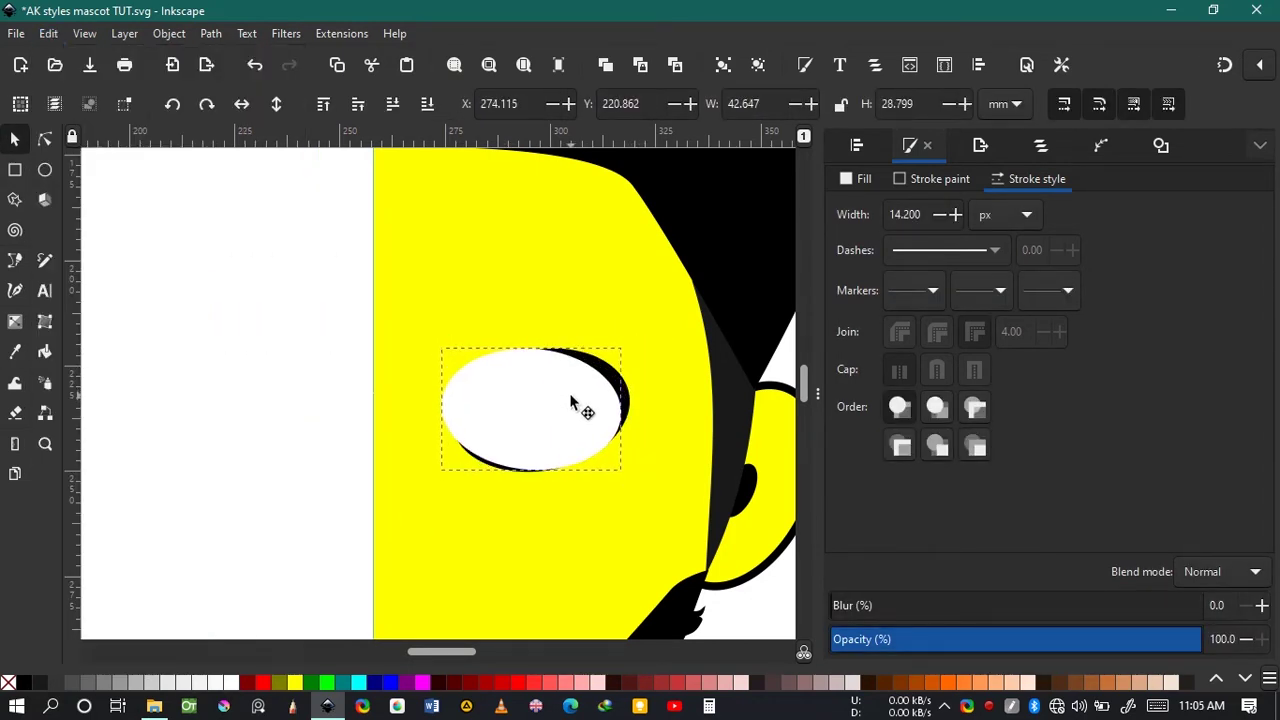
{"action": "left_click_drag", "start_coordinate": [433, 341], "coordinate": [447, 350]}
{"action": "left_click_drag", "start_coordinate": [513, 395], "coordinate": [509, 391]}
{"action": "left_click_drag", "start_coordinate": [627, 473], "coordinate": [631, 474]}
{"action": "left_click", "coordinate": [576, 415]}
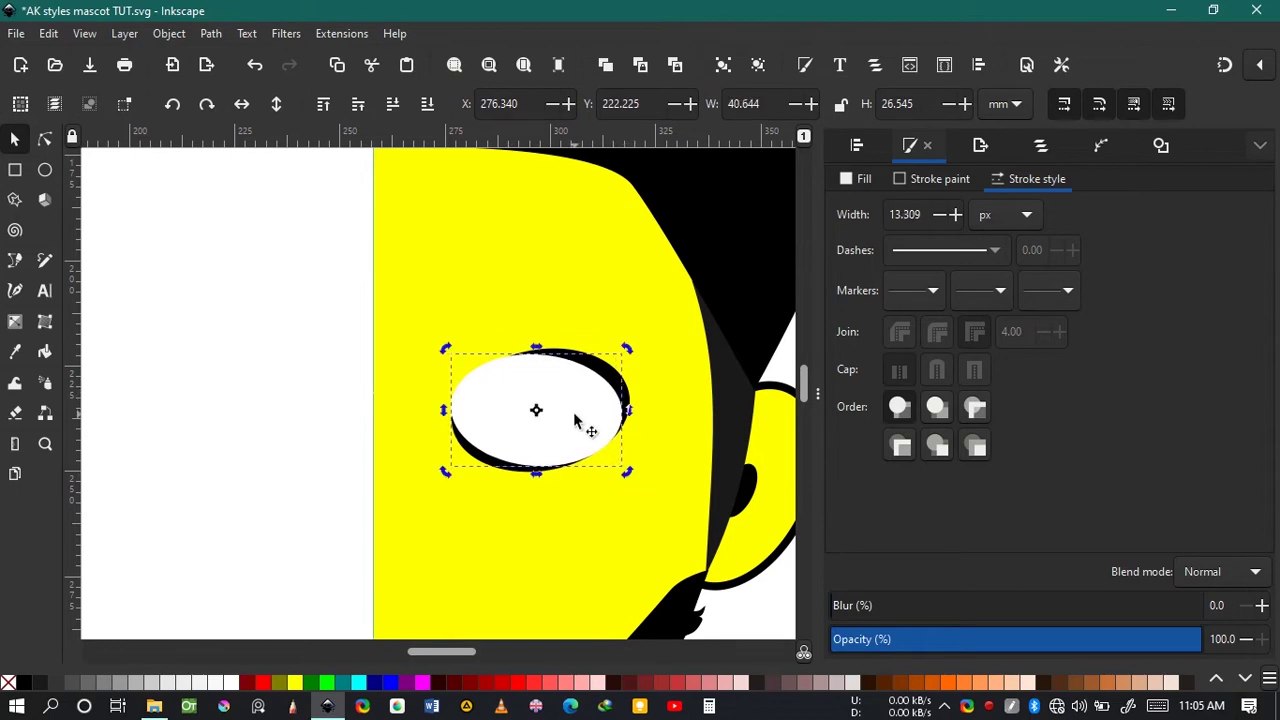
- Select both eye ellipses, move them slightly up and enlarge them together to about 45 by 30 mm, then deselect them
{"action": "key", "text": "Escape"}
{"action": "left_click", "coordinate": [608, 378]}
{"action": "left_click", "coordinate": [587, 424], "text": "shift"}
{"action": "left_click_drag", "start_coordinate": [587, 424], "coordinate": [582, 407]}
{"action": "left_click_drag", "start_coordinate": [630, 457], "coordinate": [642, 461]}
{"action": "left_click", "coordinate": [257, 420]}
{"action": "scroll", "coordinate": [257, 420], "scroll_direction": "down", "scroll_amount": 3}
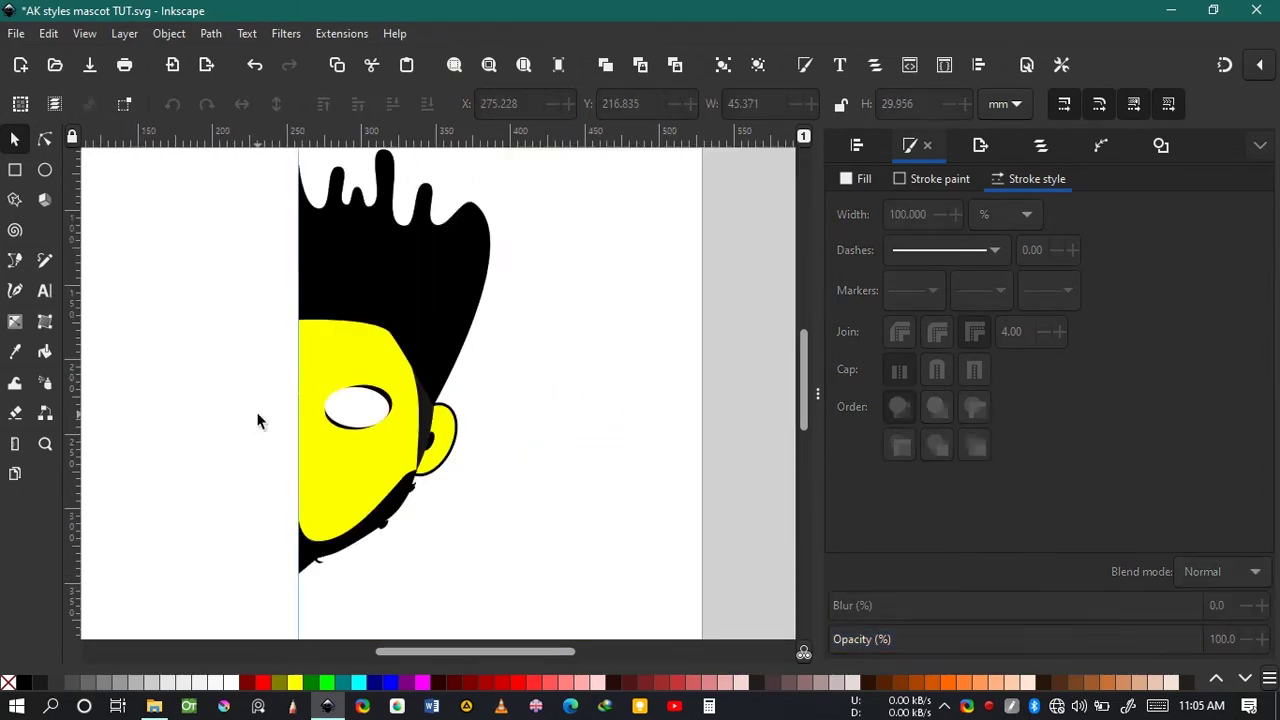
- Draw a circle about 13 mm in diameter above the eye and fill it black
{"action": "scroll", "coordinate": [359, 409], "scroll_direction": "up", "scroll_amount": 3}
{"action": "left_click", "coordinate": [45, 170]}
{"action": "scroll", "coordinate": [301, 395], "scroll_direction": "up", "scroll_amount": 2}
{"action": "left_click_drag", "start_coordinate": [201, 184], "coordinate": [312, 295]}
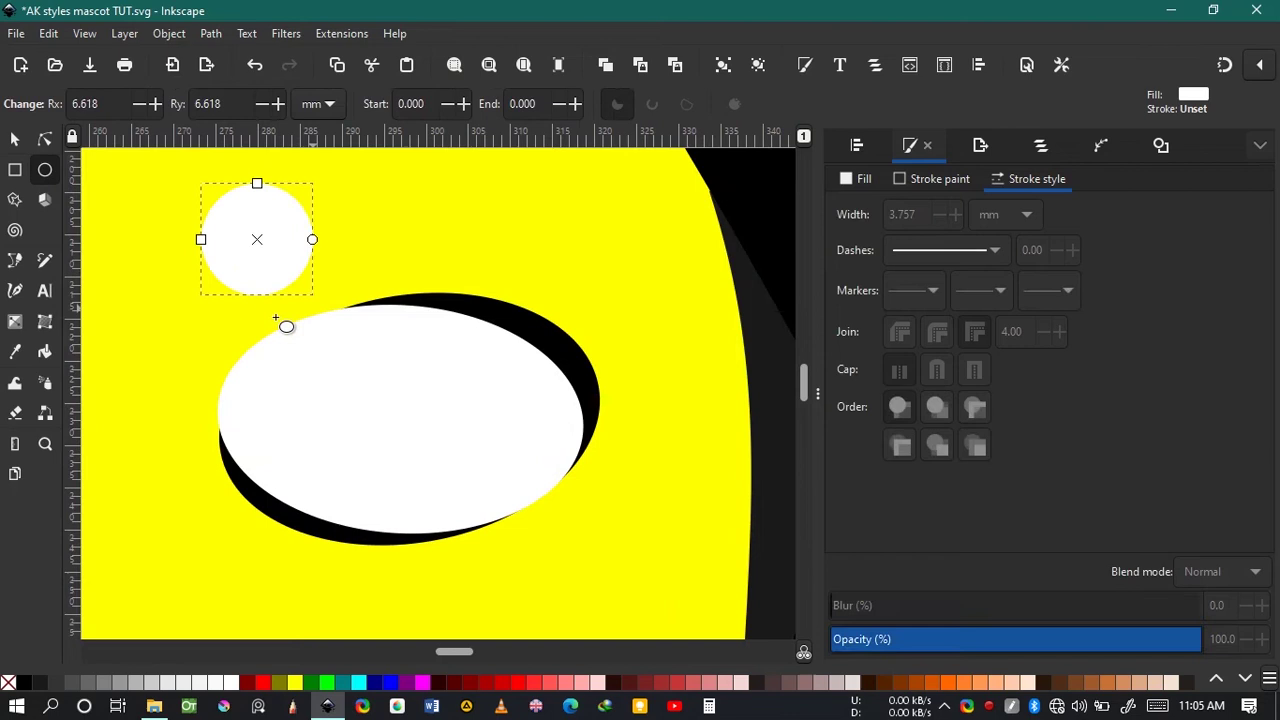
{"action": "left_click", "coordinate": [24, 682]}
- Move the black circle to the centre of the white of the eye and enlarge it to about 23 mm in diameter
{"action": "left_click", "coordinate": [15, 139]}
{"action": "left_click_drag", "start_coordinate": [256, 240], "coordinate": [391, 420]}
{"action": "left_click_drag", "start_coordinate": [452, 481], "coordinate": [489, 521]}
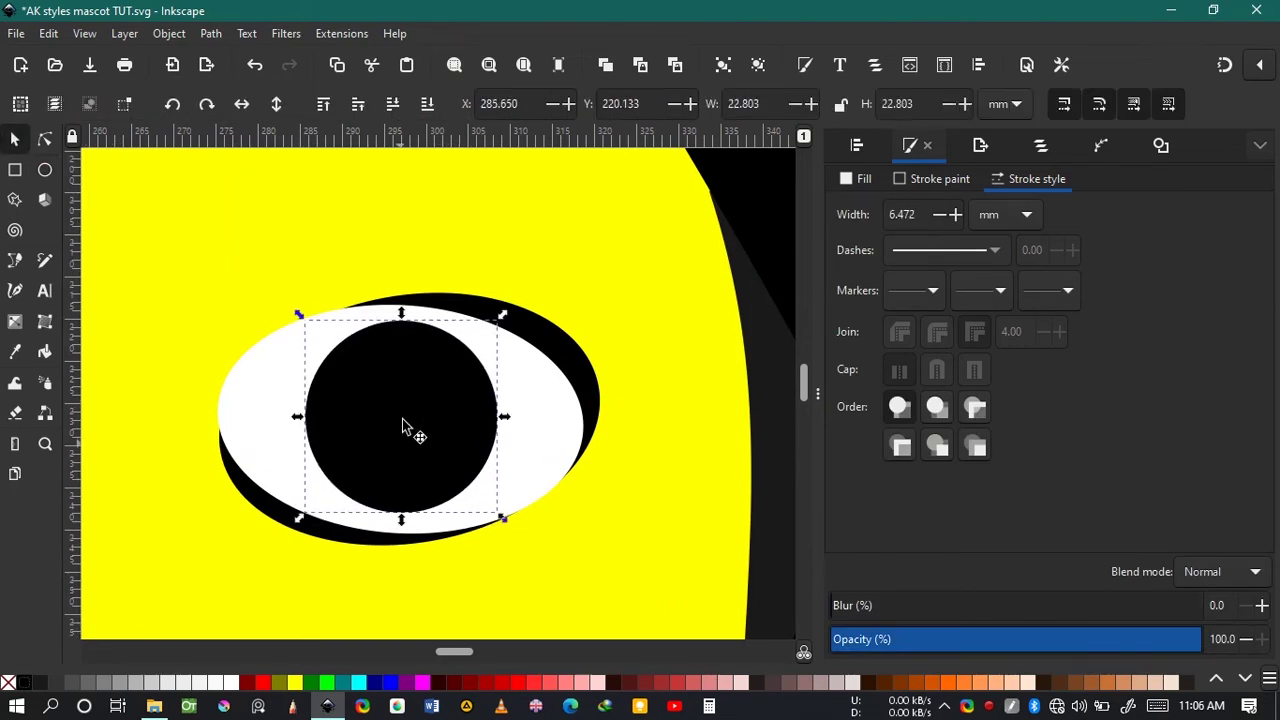
{"action": "left_click_drag", "start_coordinate": [409, 426], "coordinate": [420, 429]}
- Draw a small circle about 3.7 mm in diameter near the eye and fill it white
{"action": "key", "text": "e"}
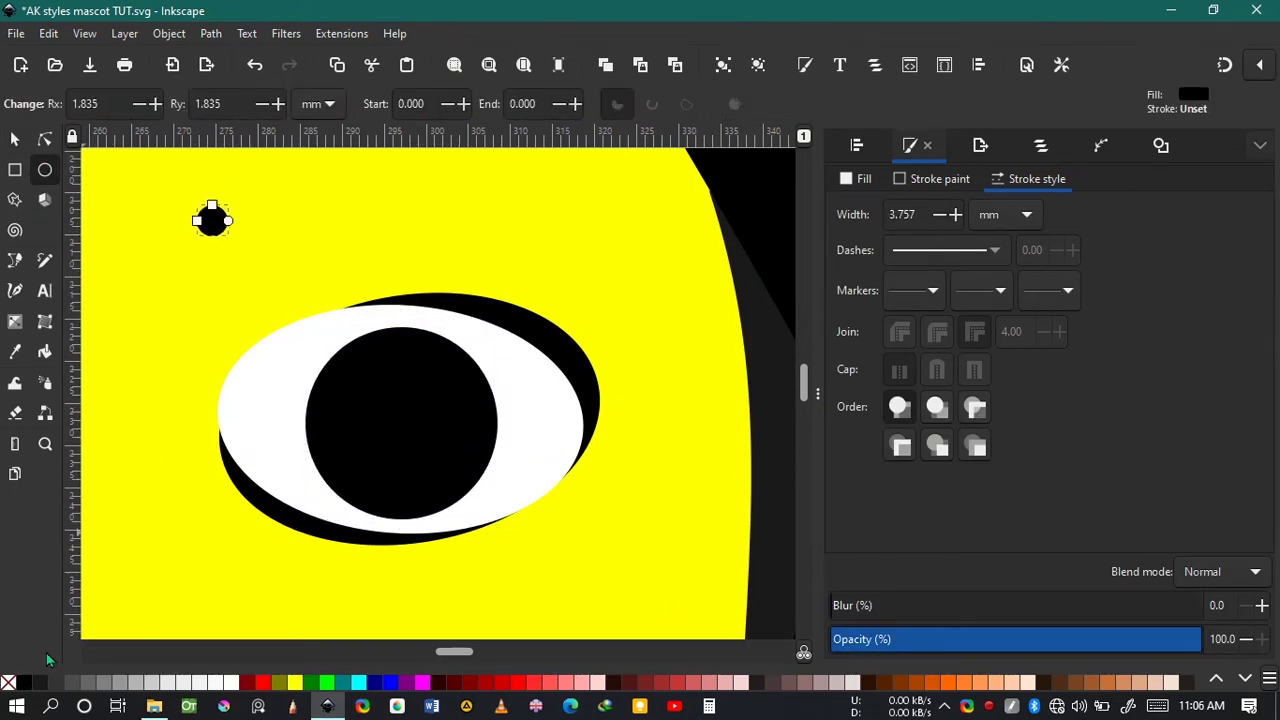
{"action": "left_click", "coordinate": [168, 682]}
{"action": "left_click", "coordinate": [15, 139]}
- Place the small white circle in the upper middle of the pupil and enlarge it to about 4.8 mm as a highlight
{"action": "left_click_drag", "start_coordinate": [214, 230], "coordinate": [243, 283]}
{"action": "scroll", "coordinate": [404, 380], "scroll_direction": "up", "scroll_amount": 2}
{"action": "left_click_drag", "start_coordinate": [415, 380], "coordinate": [384, 414]}
{"action": "left_click_drag", "start_coordinate": [437, 445], "coordinate": [453, 464]}
{"action": "left_click_drag", "start_coordinate": [413, 415], "coordinate": [397, 403]}
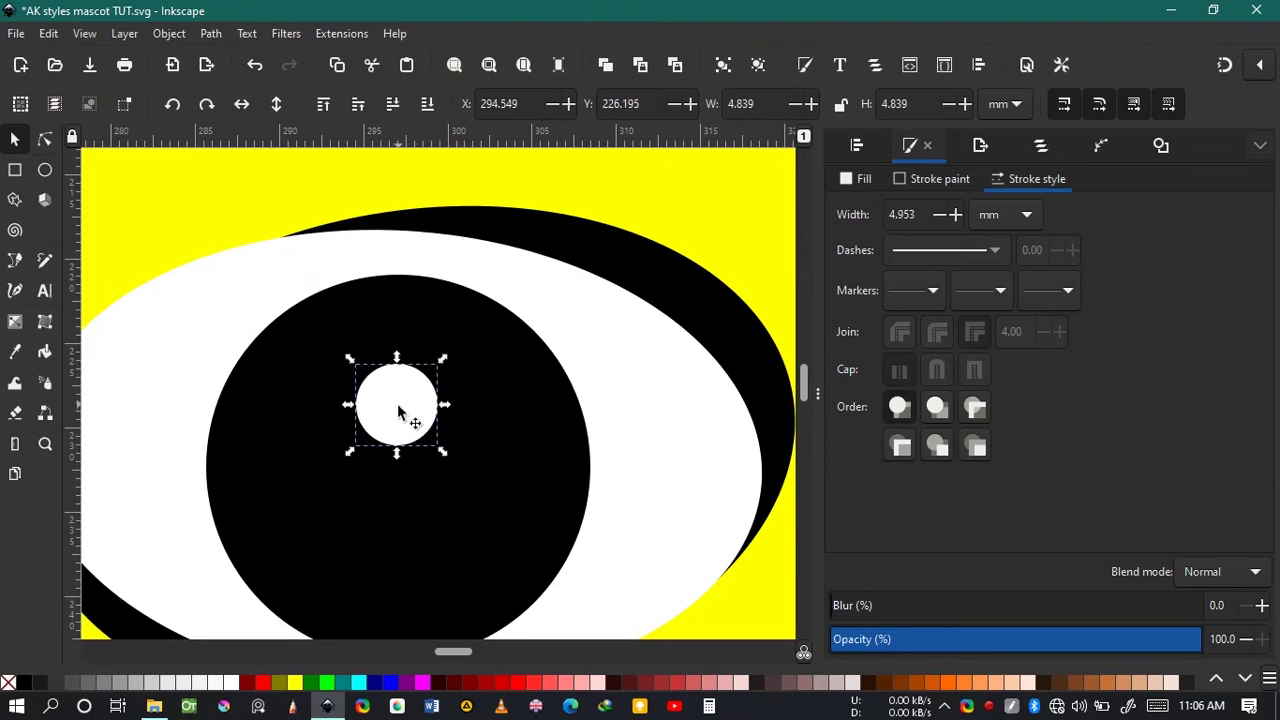
- Draw a straight horizontal line about 42 mm long above the eye for the eyebrow
{"action": "scroll", "coordinate": [497, 388], "scroll_direction": "down", "scroll_amount": 8}
{"action": "scroll", "coordinate": [515, 398], "scroll_direction": "up", "scroll_amount": 4}
{"action": "left_click", "coordinate": [15, 260]}
{"action": "double_click", "coordinate": [503, 251]}
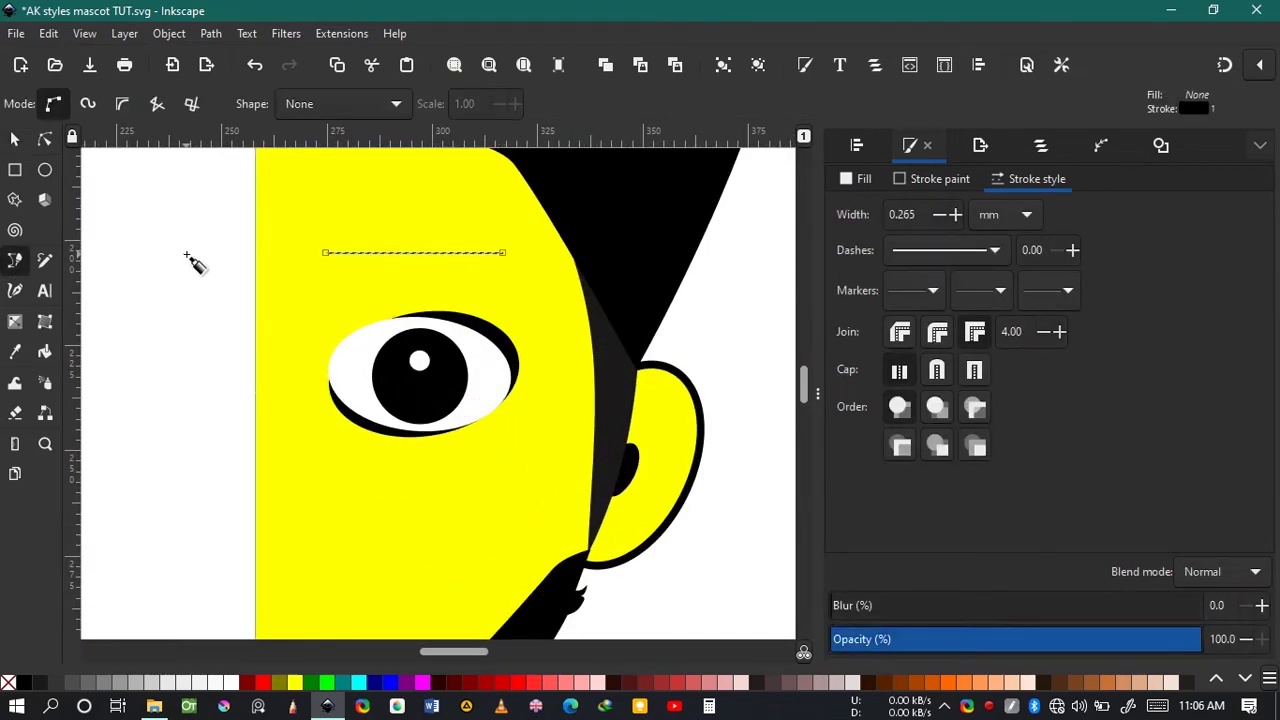
- Switch the eyebrow's stroke unit to px and set its width to 30 px
{"action": "type", "text": "30"}
{"action": "left_click", "coordinate": [1014, 214]}
{"action": "left_click", "coordinate": [982, 190]}
{"action": "left_click_drag", "start_coordinate": [921, 215], "coordinate": [886, 215]}
{"action": "type", "text": "30"}
{"action": "key", "text": "Return"}
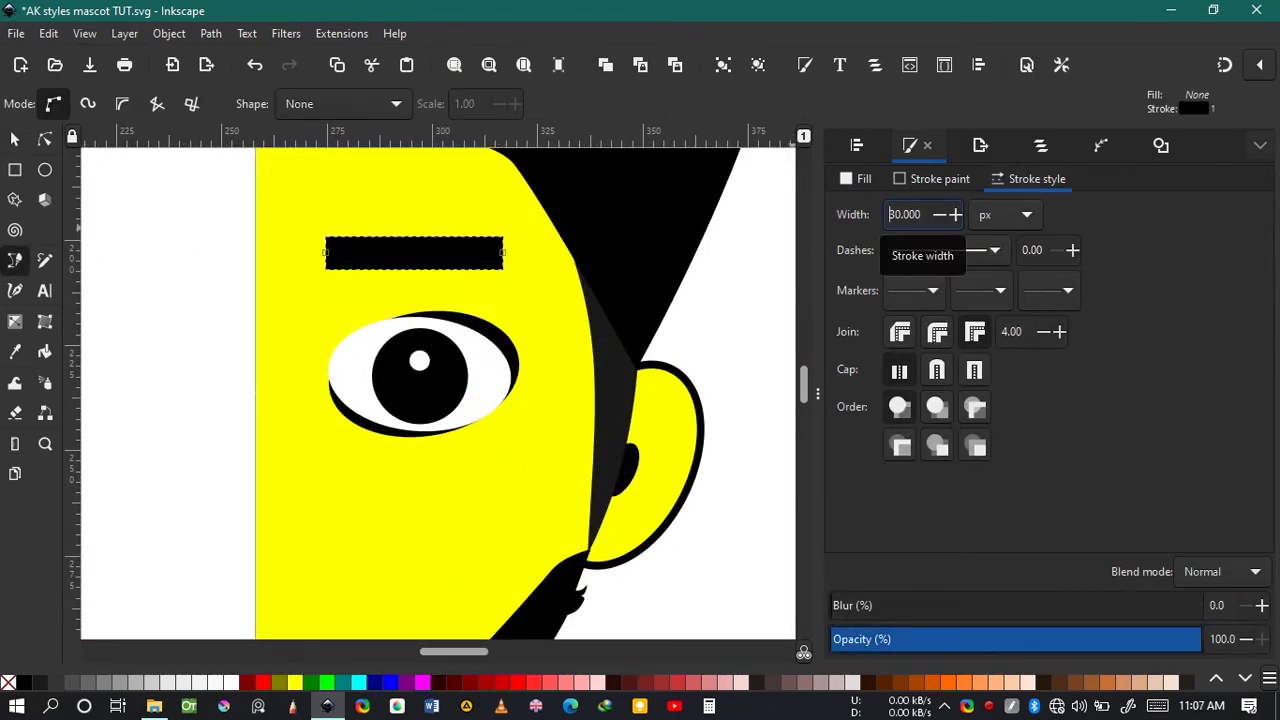
- Give the eyebrow round caps and bend the line upward into an arch over the eye
{"action": "left_click", "coordinate": [937, 370]}
{"action": "left_click", "coordinate": [45, 139]}
{"action": "mouse_move", "coordinate": [414, 252]}
{"action": "left_mouse_down"}
{"action": "mouse_move", "coordinate": [397, 203]}
{"action": "mouse_move", "coordinate": [449, 242]}
{"action": "mouse_move", "coordinate": [437, 238]}
{"action": "left_mouse_up"}
{"action": "scroll", "coordinate": [460, 222], "scroll_direction": "down", "scroll_amount": 2}
{"action": "left_click", "coordinate": [15, 139]}
{"action": "scroll", "coordinate": [449, 242], "scroll_direction": "up", "scroll_amount": 2}
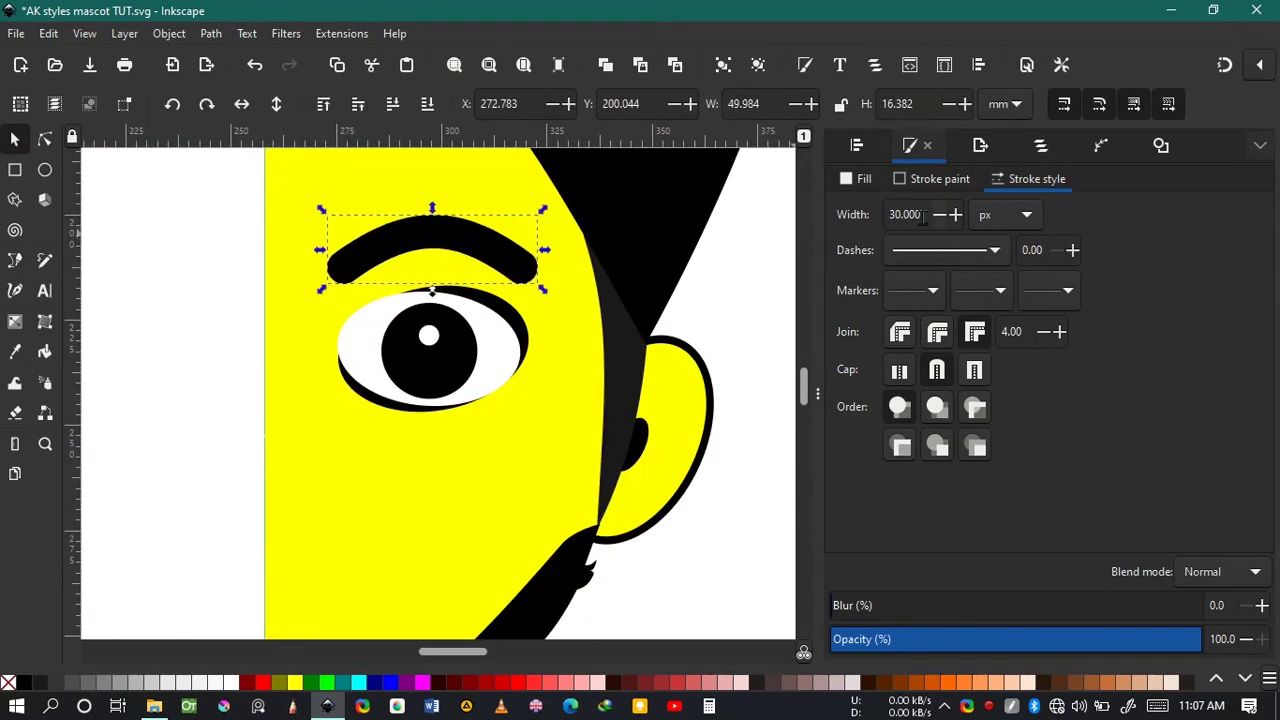
- Set the eyebrow's stroke width to 25 px, nudge it slightly down and deselect it
{"action": "left_click_drag", "start_coordinate": [922, 215], "coordinate": [877, 231]}
{"action": "type", "text": "25"}
{"action": "key", "text": "Return"}
{"action": "left_click_drag", "start_coordinate": [460, 239], "coordinate": [463, 247]}
{"action": "left_click", "coordinate": [207, 266]}
{"action": "scroll", "coordinate": [208, 268], "scroll_direction": "down", "scroll_amount": 3}
{"action": "scroll", "coordinate": [211, 315], "scroll_direction": "up", "scroll_amount": 2}
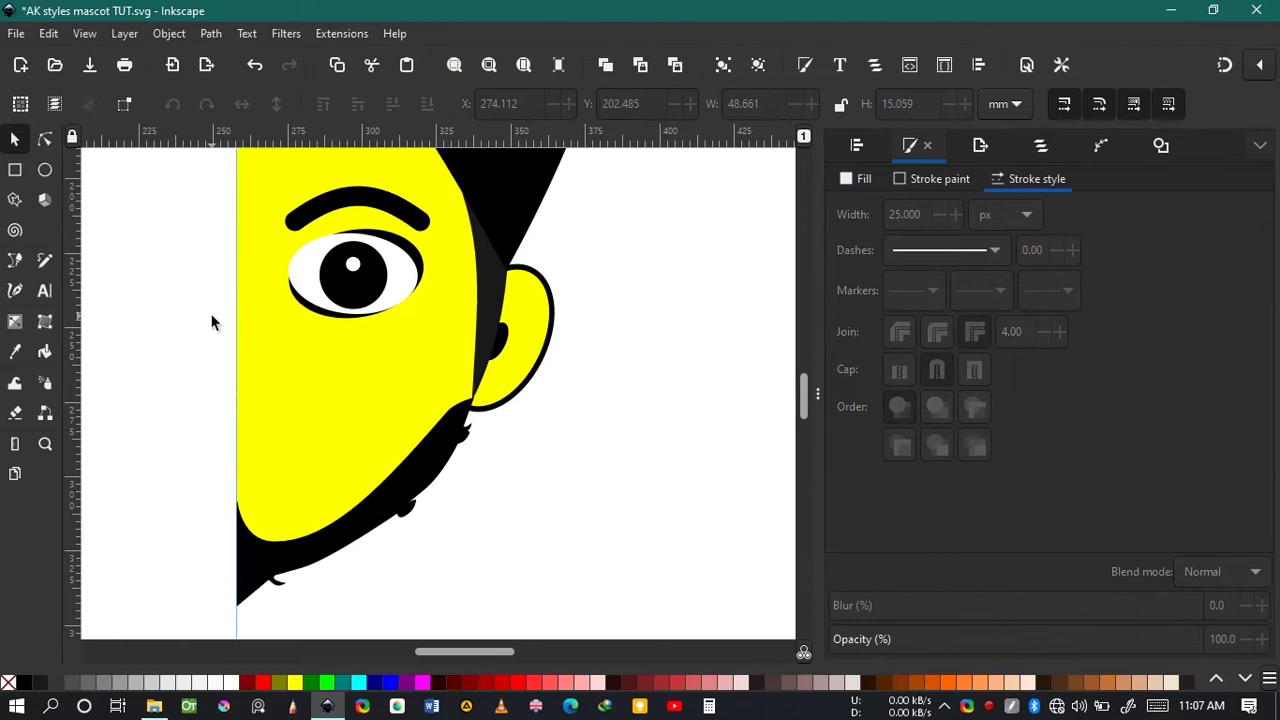
- Draw a closed, curved moustache band about 39 mm wide, running from the centre guide above the chin down into the beard
{"action": "left_click", "coordinate": [15, 262]}
{"action": "scroll", "coordinate": [251, 443], "scroll_direction": "up", "scroll_amount": 3}
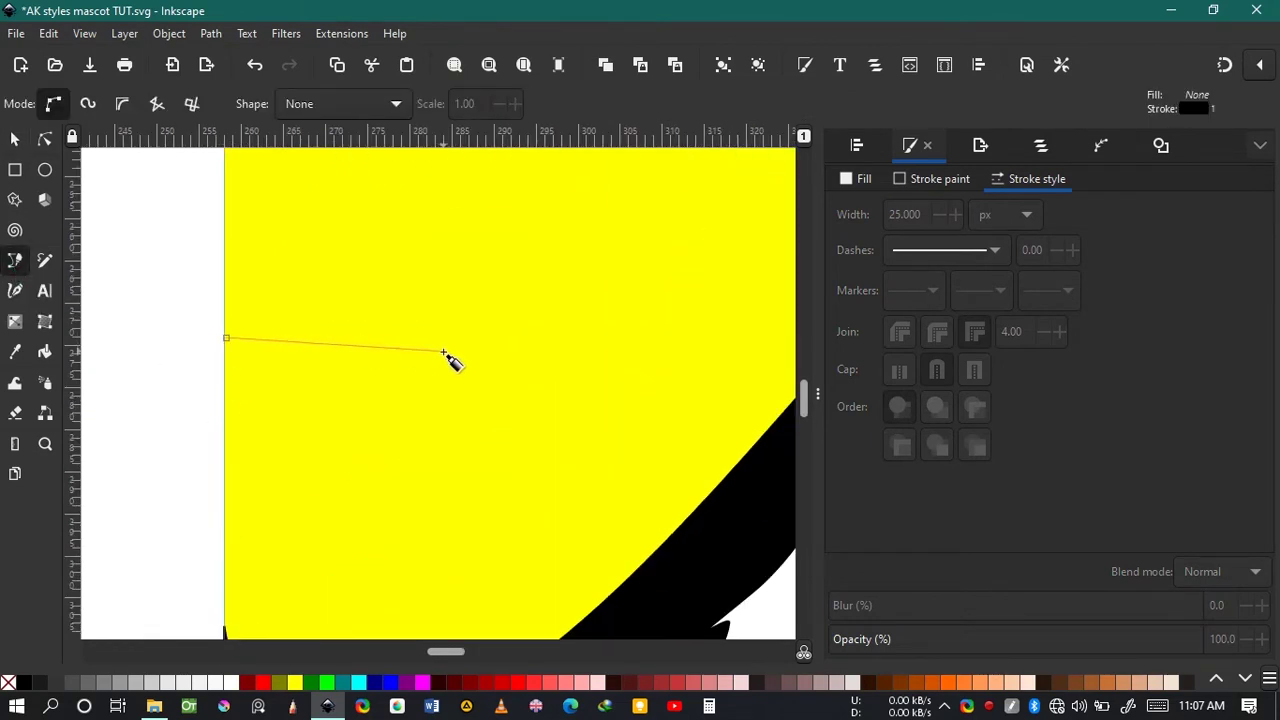
{"action": "scroll", "coordinate": [535, 500], "scroll_direction": "down", "scroll_amount": 3}
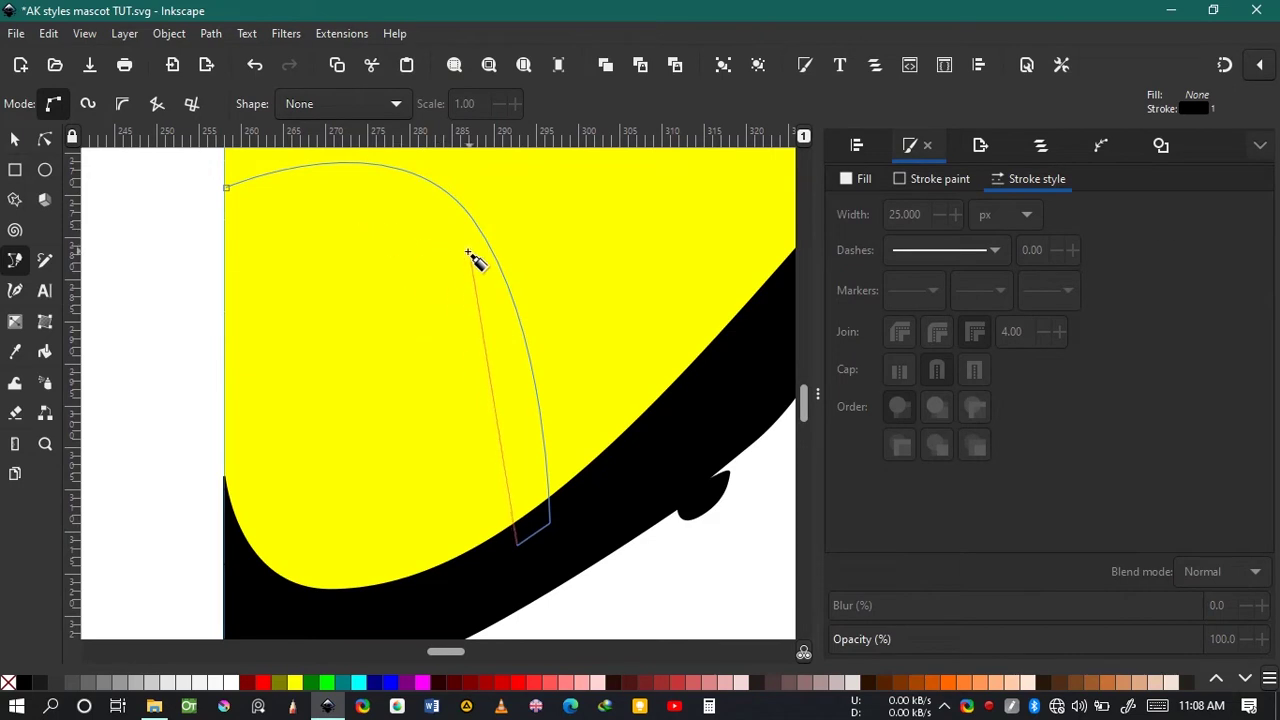
{"action": "left_click", "coordinate": [225, 250]}
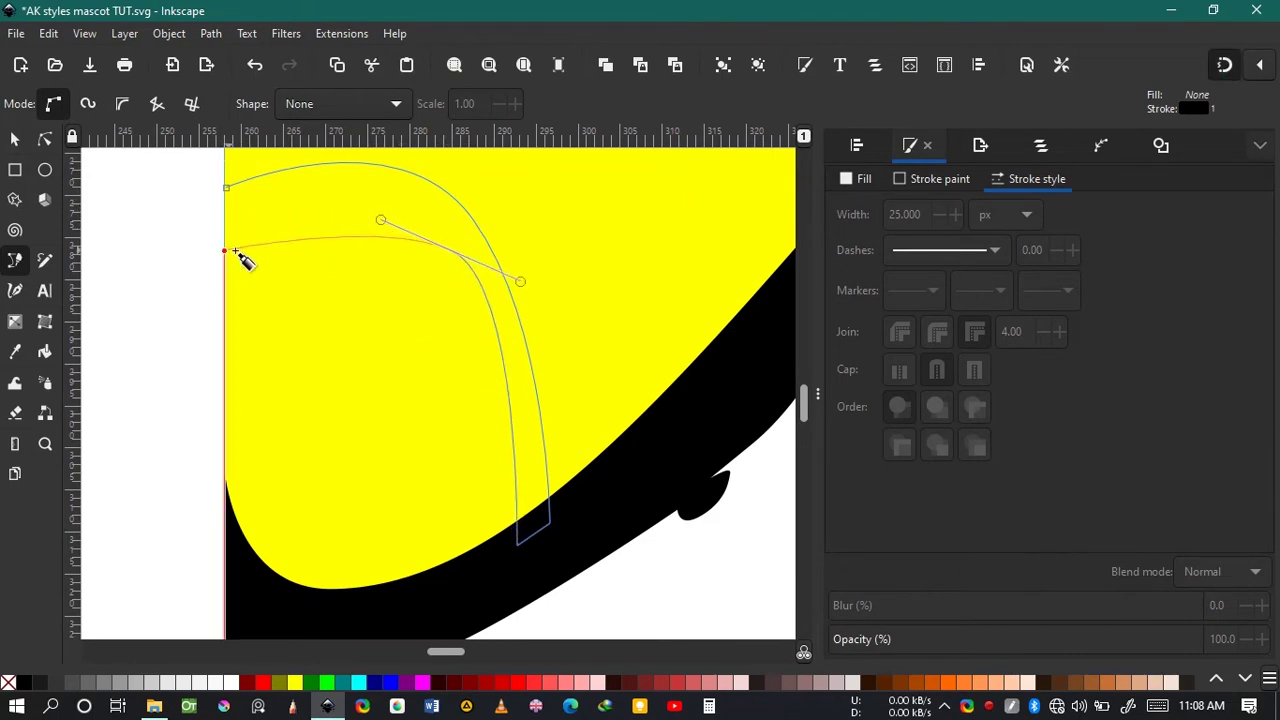
{"action": "left_click", "coordinate": [225, 187]}
- Refine the moustache outline by adjusting its inner and outer curve nodes and widening its lower end over the beard
{"action": "key", "text": "n"}
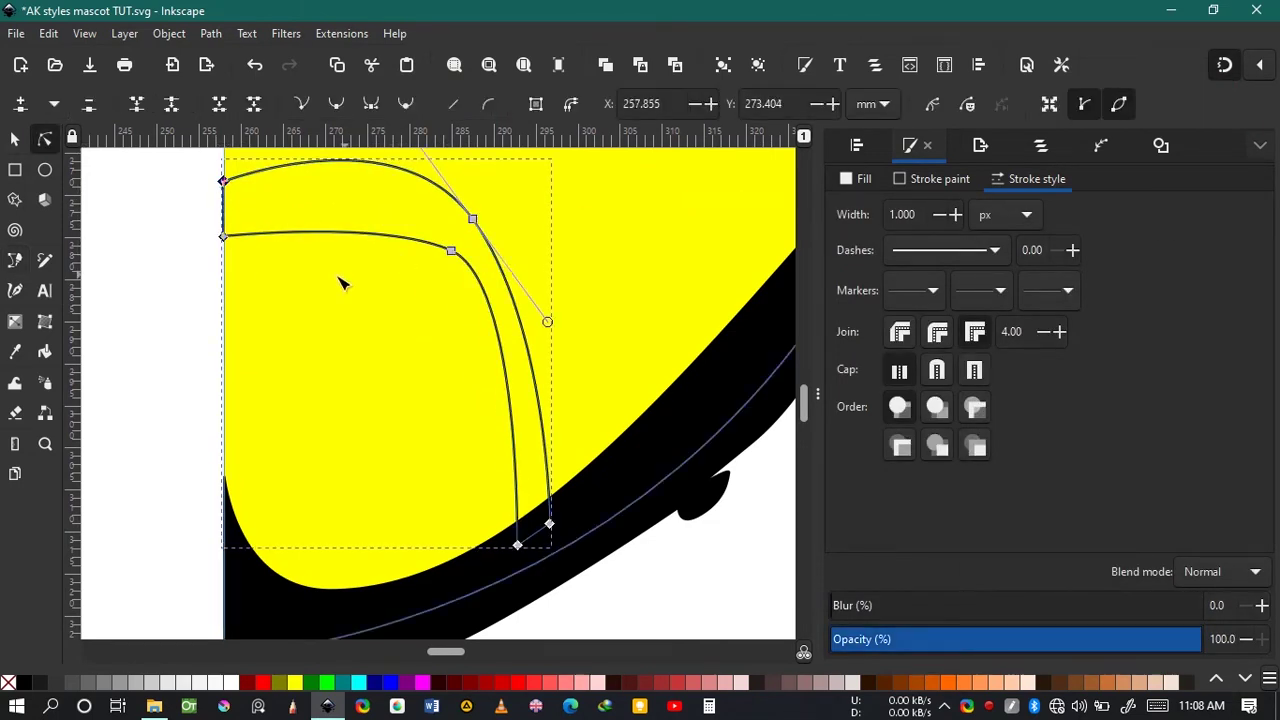
{"action": "left_click_drag", "start_coordinate": [455, 258], "coordinate": [485, 256]}
{"action": "scroll", "coordinate": [485, 256], "scroll_direction": "up", "scroll_amount": 4}
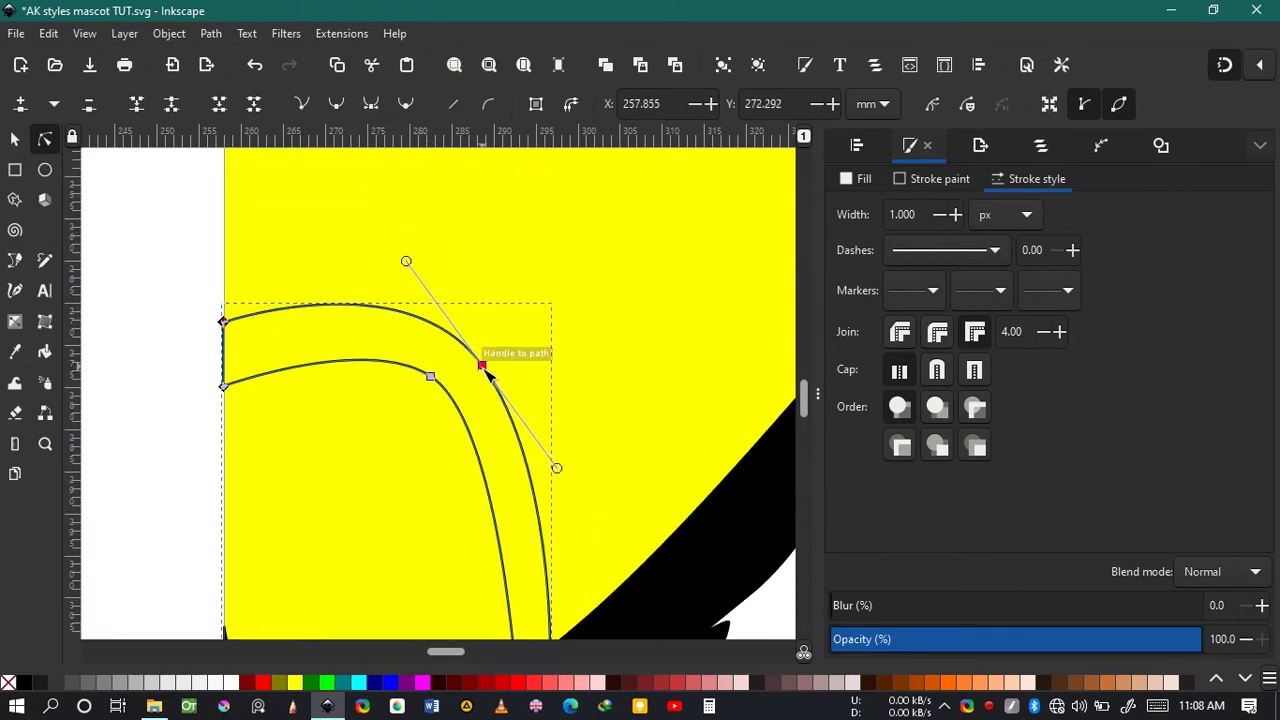
{"action": "mouse_move", "coordinate": [485, 368]}
{"action": "left_mouse_down"}
{"action": "mouse_move", "coordinate": [436, 376]}
{"action": "mouse_move", "coordinate": [434, 391]}
{"action": "left_mouse_up"}
{"action": "scroll", "coordinate": [397, 468], "scroll_direction": "down", "scroll_amount": 4}
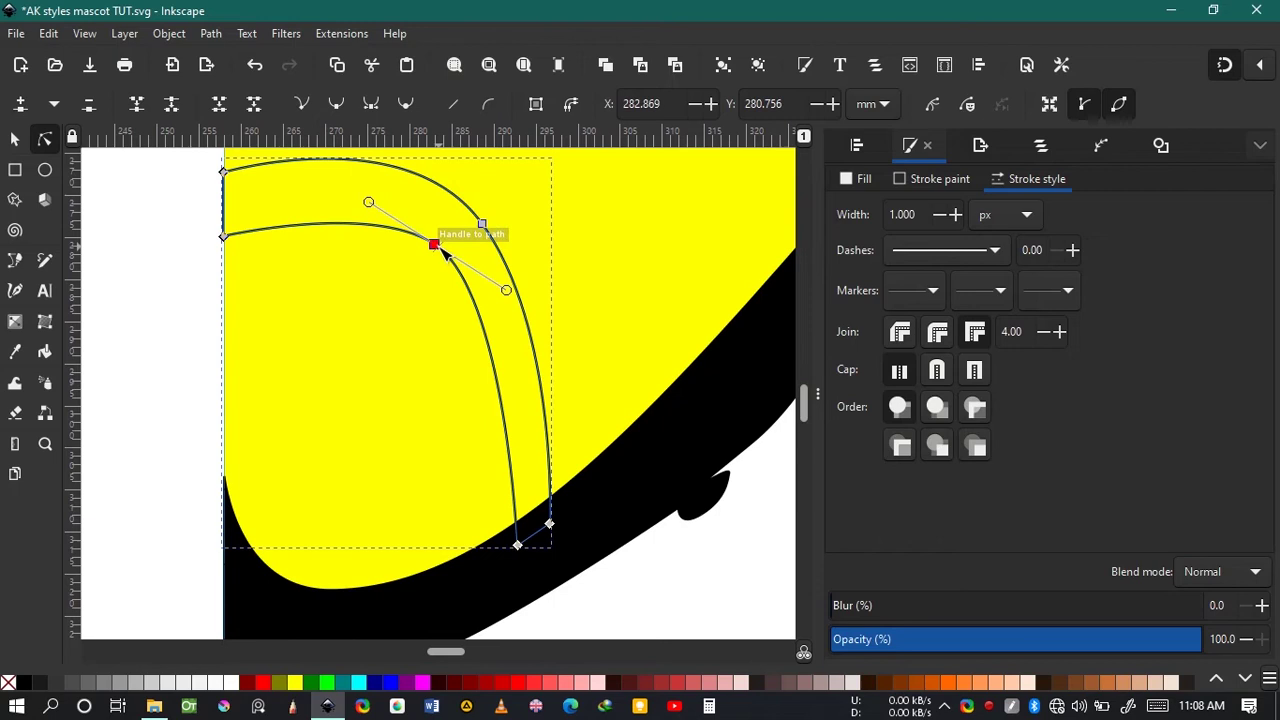
{"action": "left_click_drag", "start_coordinate": [441, 250], "coordinate": [449, 255]}
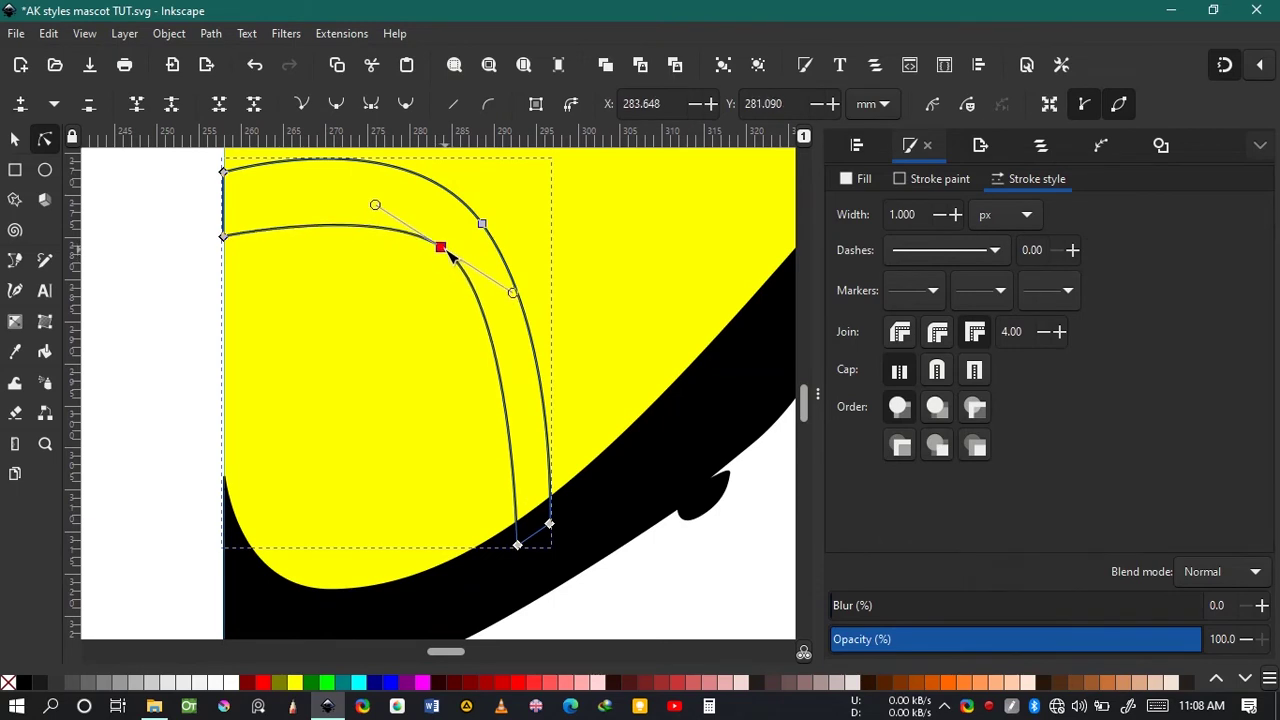
{"action": "left_click", "coordinate": [224, 172]}
{"action": "left_click", "coordinate": [441, 250]}
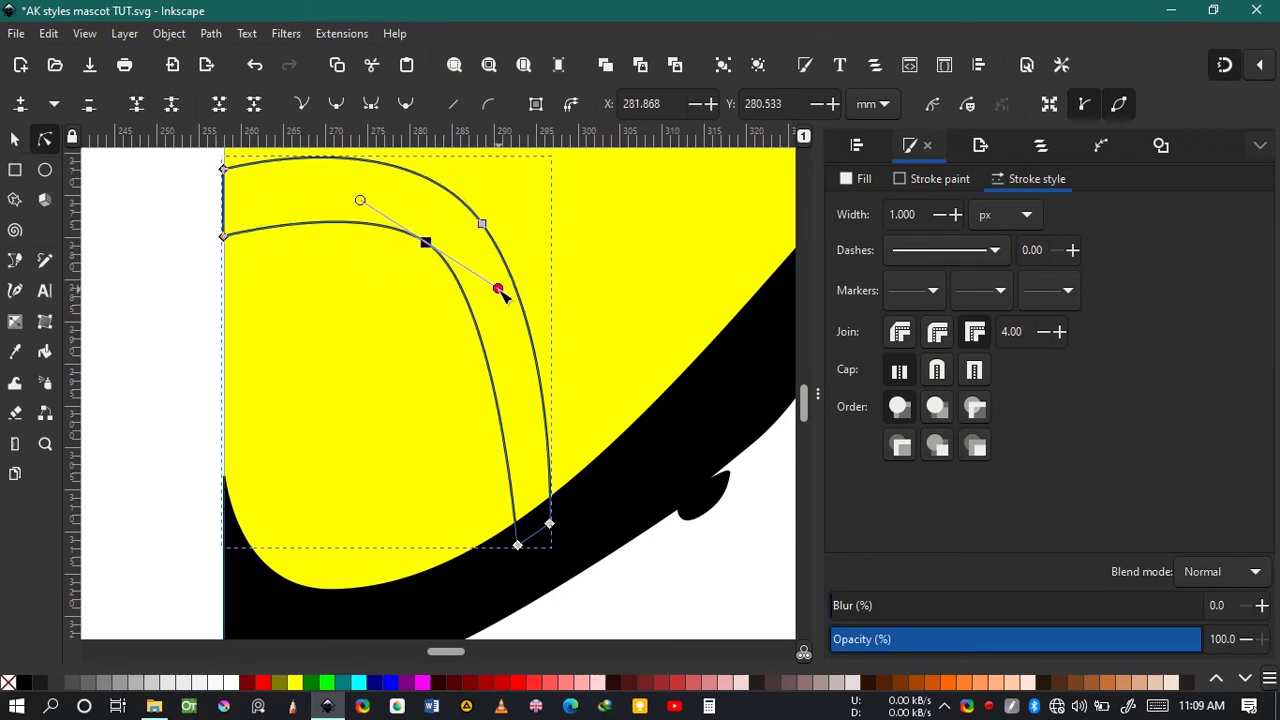
{"action": "left_click_drag", "start_coordinate": [430, 243], "coordinate": [434, 252]}
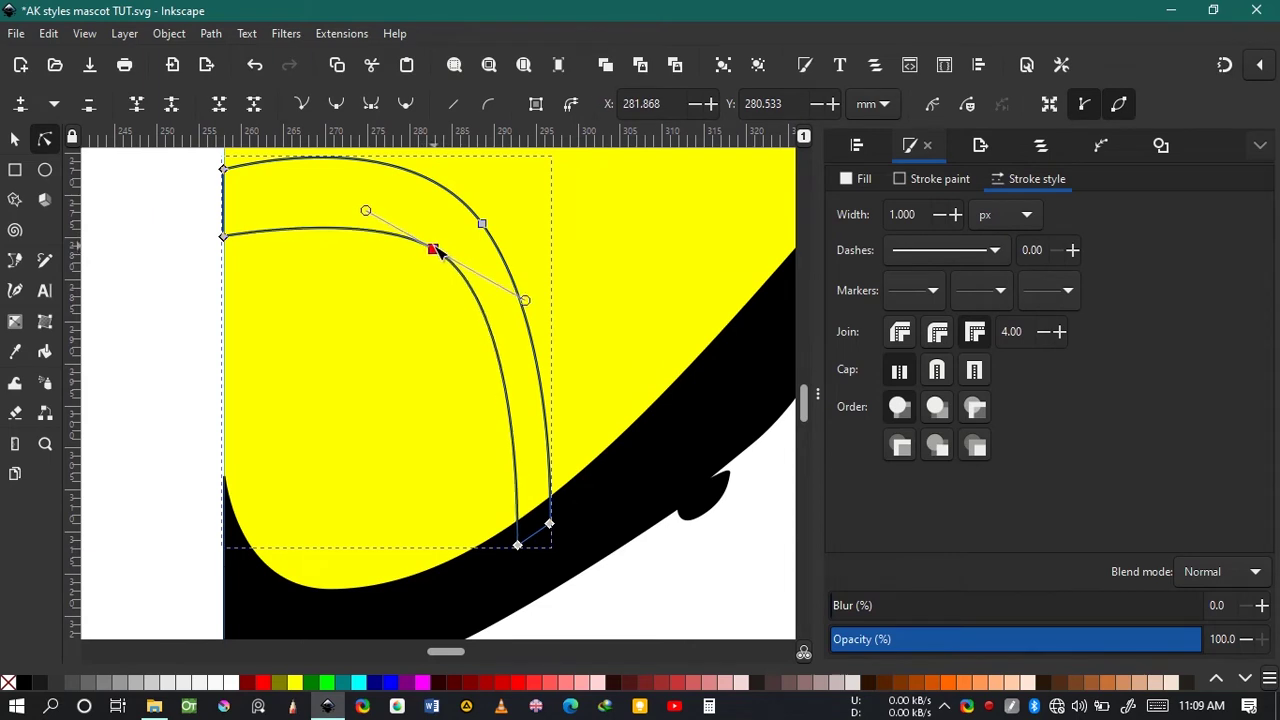
{"action": "mouse_move", "coordinate": [518, 545]}
{"action": "left_mouse_down"}
{"action": "mouse_move", "coordinate": [503, 554]}
{"action": "mouse_move", "coordinate": [558, 520]}
{"action": "left_mouse_up"}
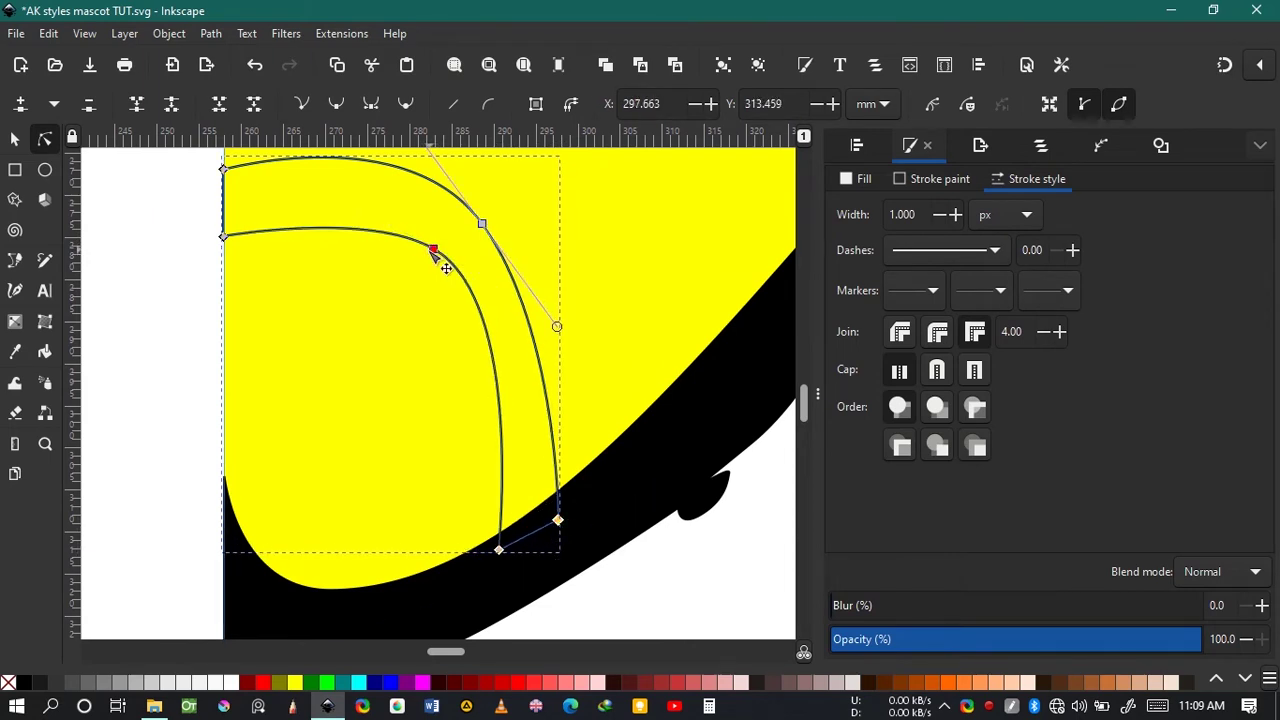
- Fill the moustache black, remove its stroke and deselect it
{"action": "left_click", "coordinate": [26, 683]}
{"action": "left_click", "coordinate": [9, 683], "text": "shift"}
{"action": "left_click", "coordinate": [147, 430]}
{"action": "left_click", "coordinate": [149, 428]}
{"action": "scroll", "coordinate": [144, 402], "scroll_direction": "down", "scroll_amount": 3}
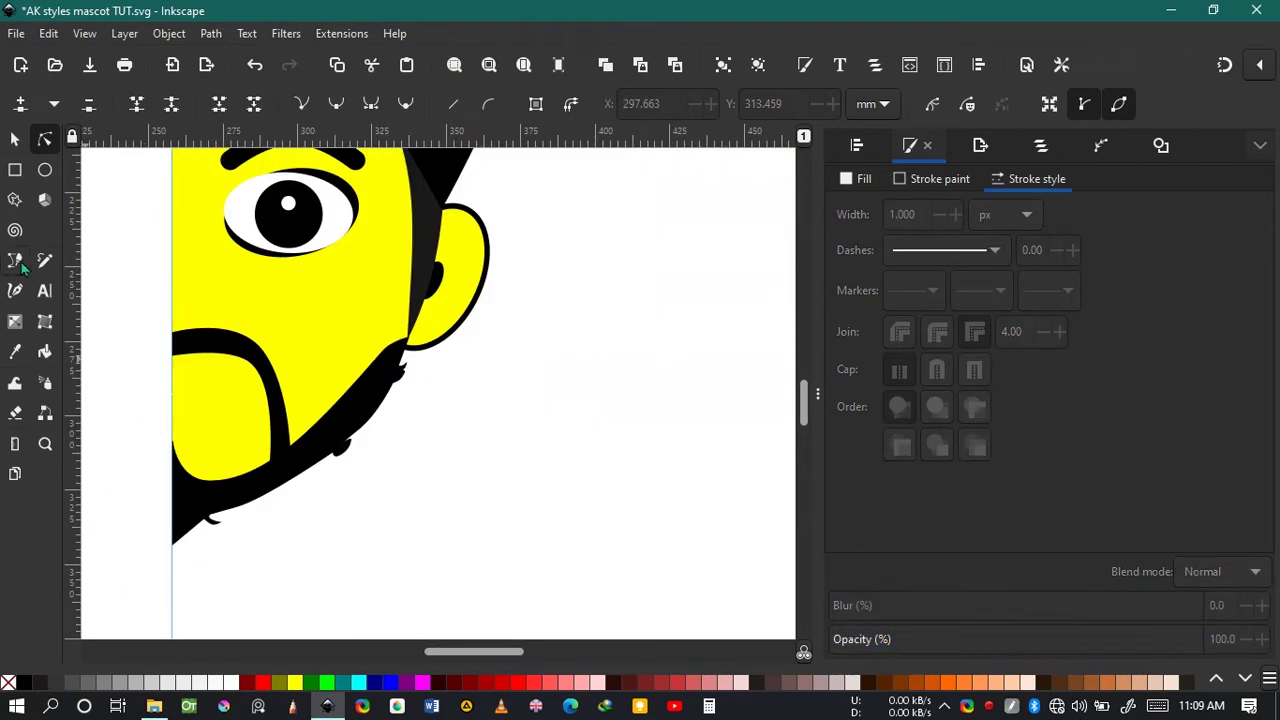
- Draw a closed white half-mouth inside the moustache, about 26 mm wide and 15 mm tall against the guide, with its lower edge bowed outward
{"action": "left_click", "coordinate": [15, 261]}
{"action": "scroll", "coordinate": [160, 386], "scroll_direction": "up", "scroll_amount": 4}
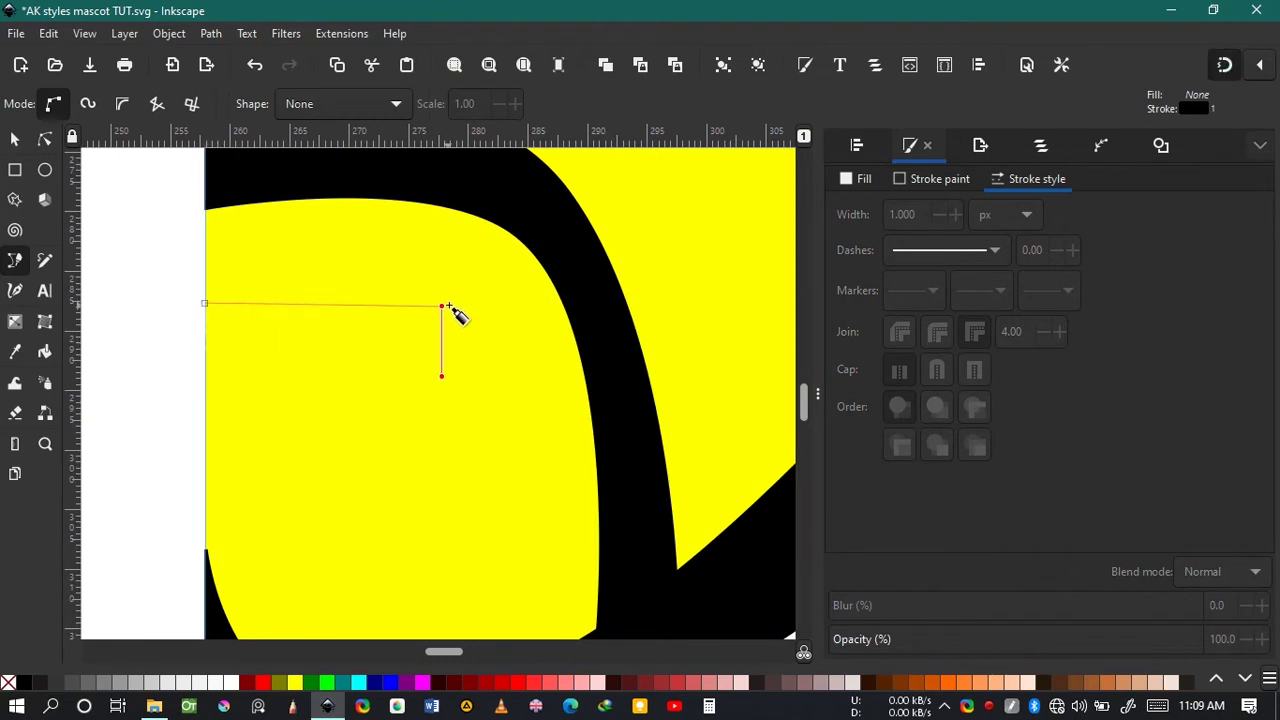
{"action": "left_click", "coordinate": [205, 487]}
{"action": "left_click", "coordinate": [204, 303]}
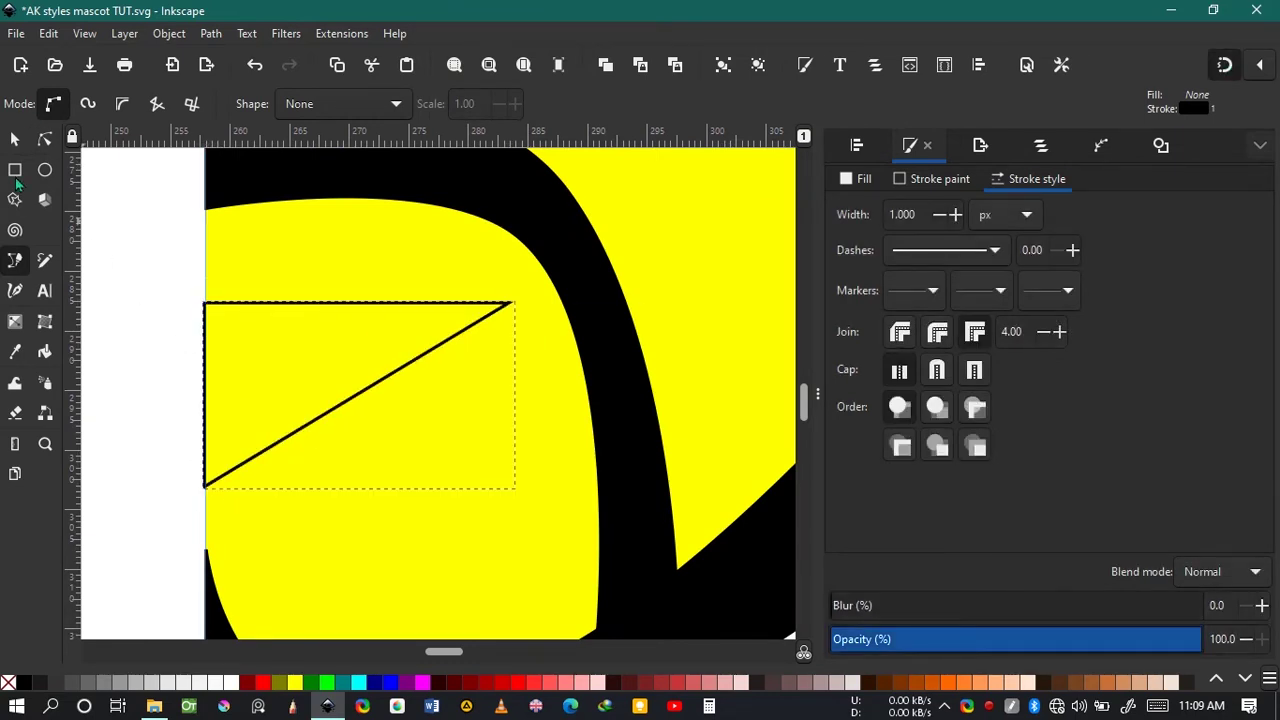
{"action": "left_click", "coordinate": [43, 145]}
{"action": "left_click_drag", "start_coordinate": [345, 403], "coordinate": [381, 428]}
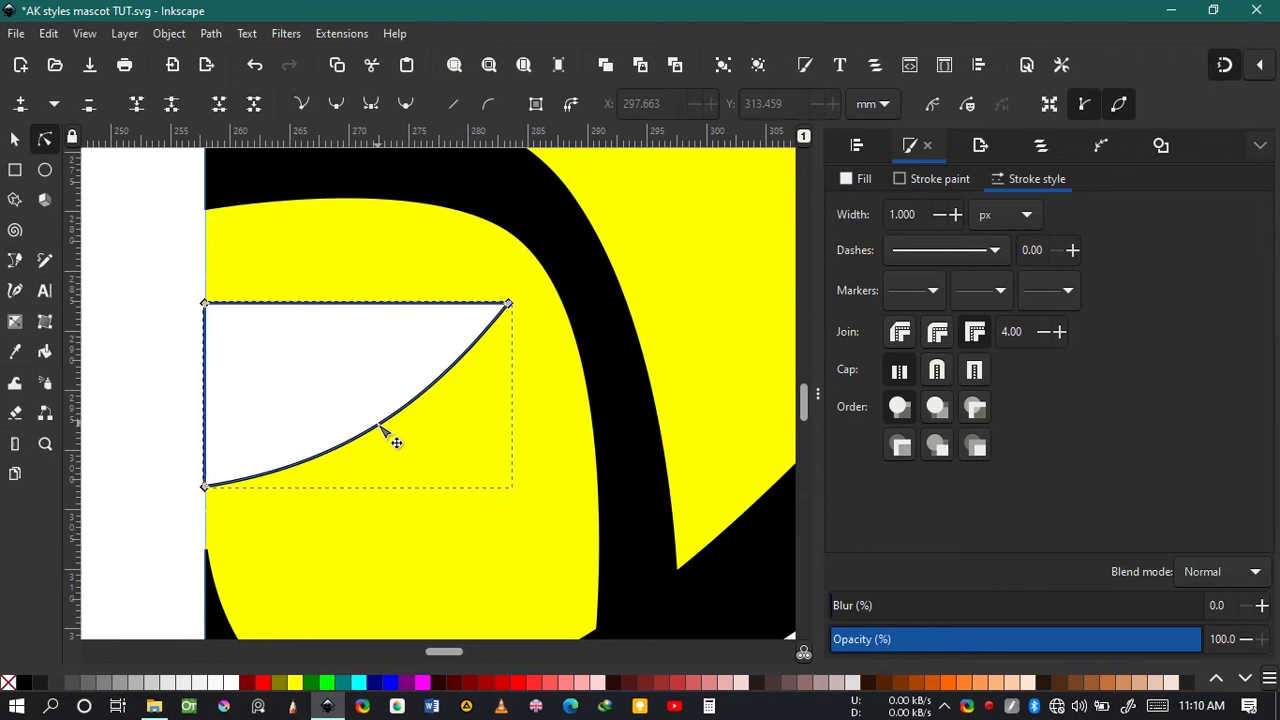
- Draw a horizontal teeth line about 14 mm long from the mouth's curved edge toward the centre guide
{"action": "key", "text": "b"}
{"action": "left_click", "coordinate": [458, 362]}
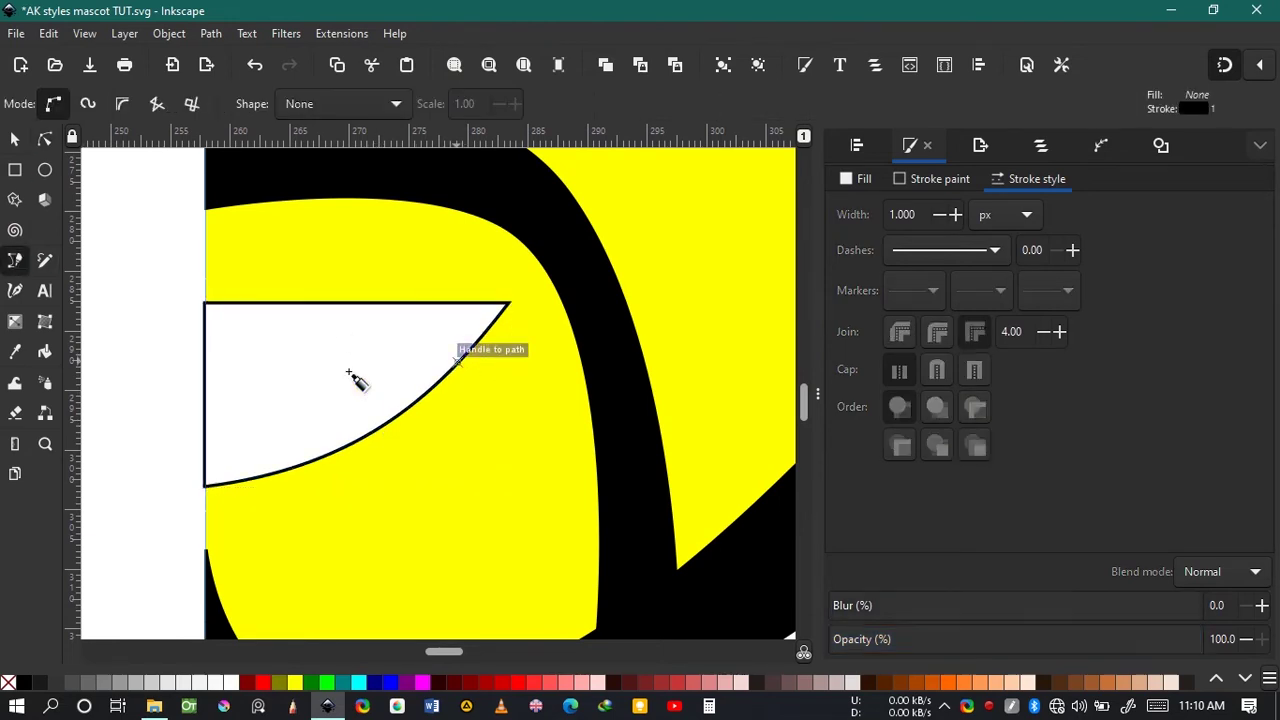
{"action": "left_click", "coordinate": [293, 362]}
- Try a 1.9 px stroke width and different cap styles on the teeth line
{"action": "left_click", "coordinate": [44, 140]}
{"action": "scroll", "coordinate": [353, 371], "scroll_direction": "up", "scroll_amount": 2}
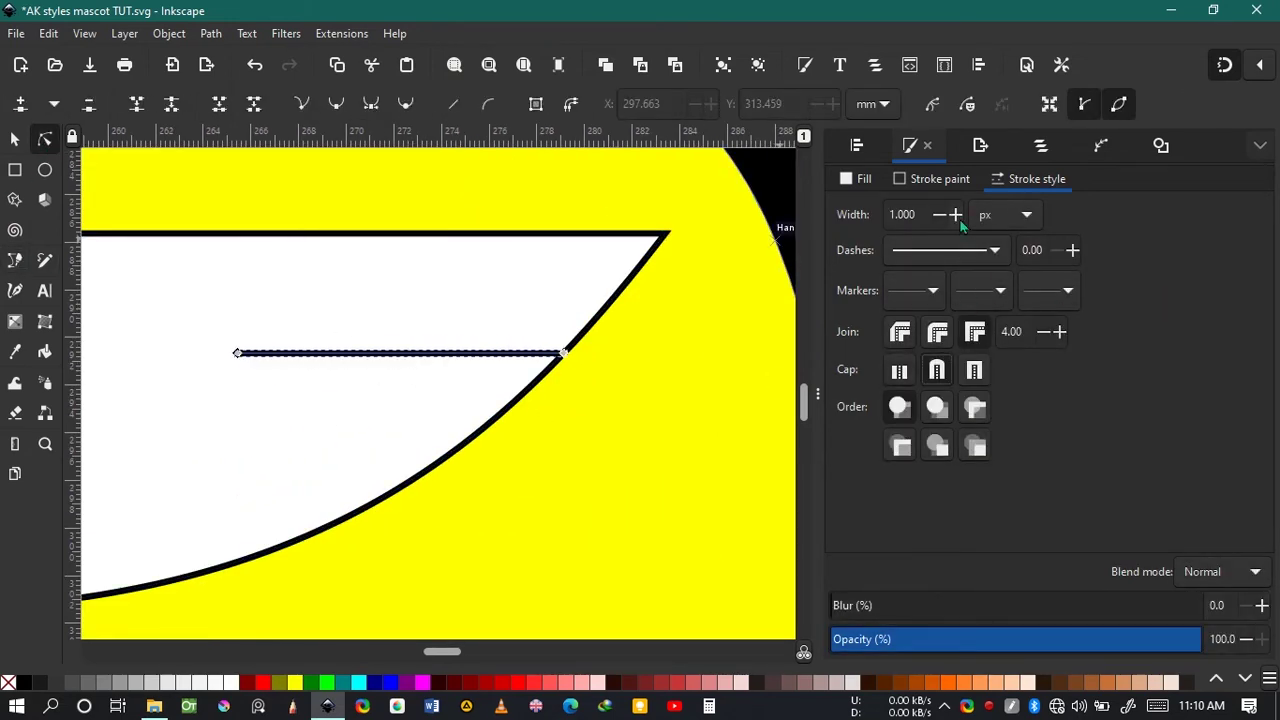
{"action": "left_click", "coordinate": [952, 218]}
{"action": "scroll", "coordinate": [566, 360], "scroll_direction": "up", "scroll_amount": 5}
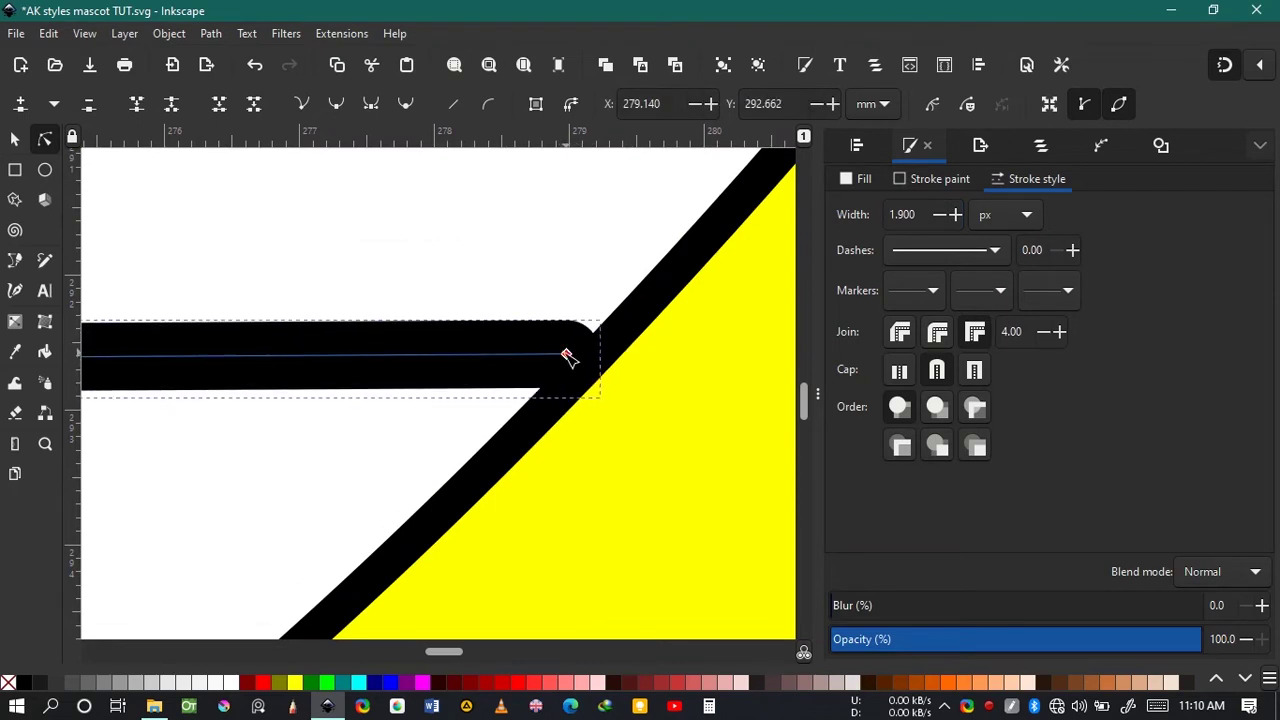
{"action": "left_click", "coordinate": [974, 408]}
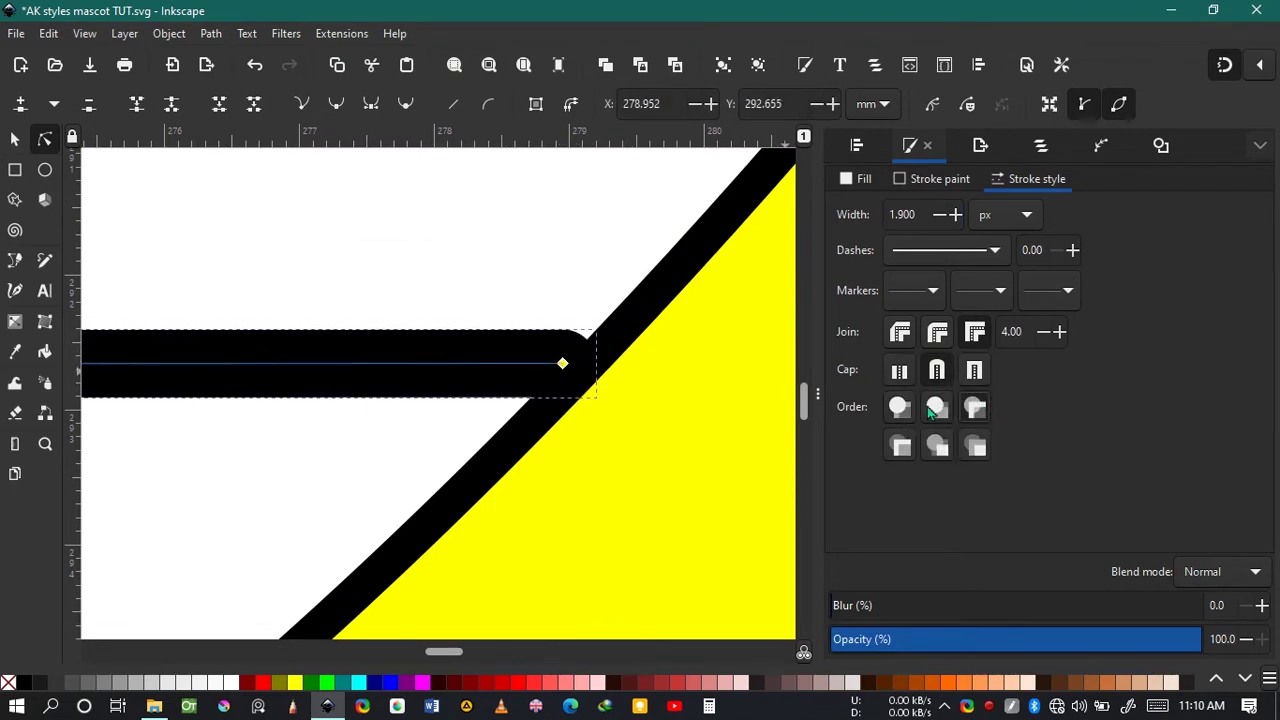
{"action": "left_click", "coordinate": [899, 370]}
{"action": "left_click", "coordinate": [974, 370]}
- Place the teeth line's outer end on the mouth's curved edge and set its stroke to 1 px with a round cap
{"action": "left_click_drag", "start_coordinate": [562, 363], "coordinate": [603, 345]}
{"action": "scroll", "coordinate": [462, 350], "scroll_direction": "down", "scroll_amount": 5}
{"action": "scroll", "coordinate": [466, 350], "scroll_direction": "up", "scroll_amount": 7}
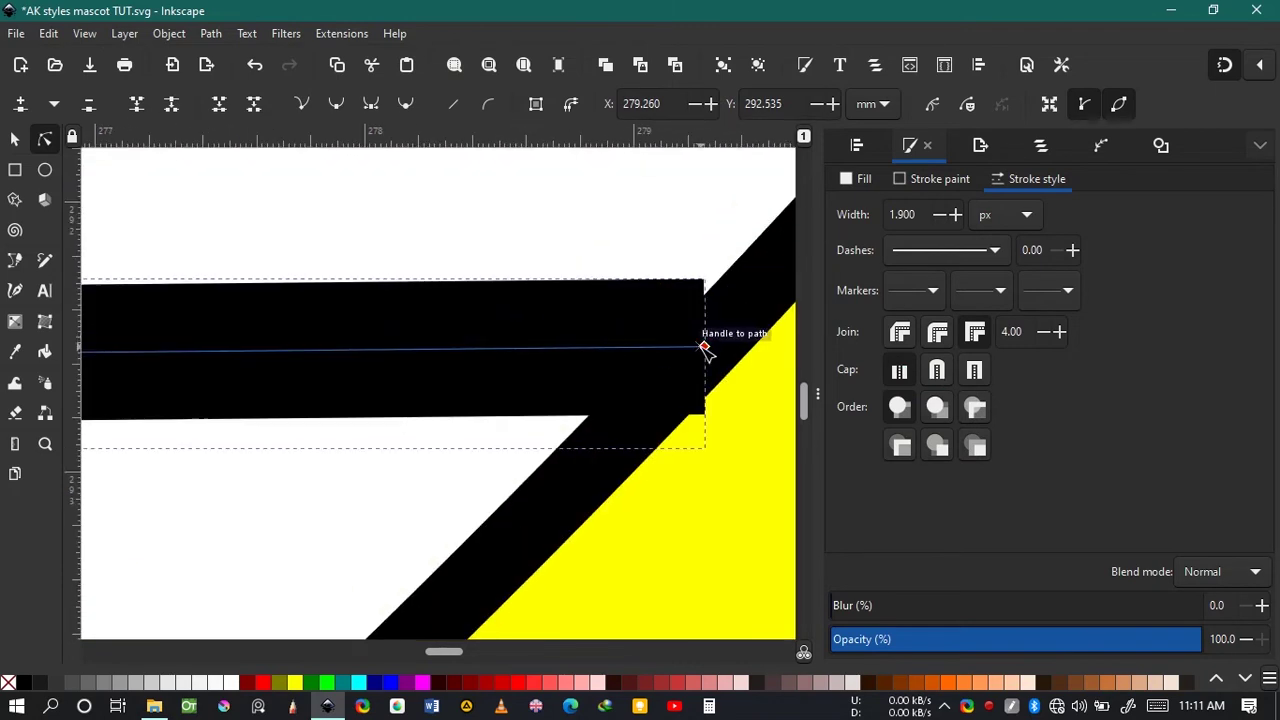
{"action": "left_click_drag", "start_coordinate": [703, 347], "coordinate": [696, 355]}
{"action": "left_click", "coordinate": [941, 216]}
{"action": "left_click", "coordinate": [936, 370]}
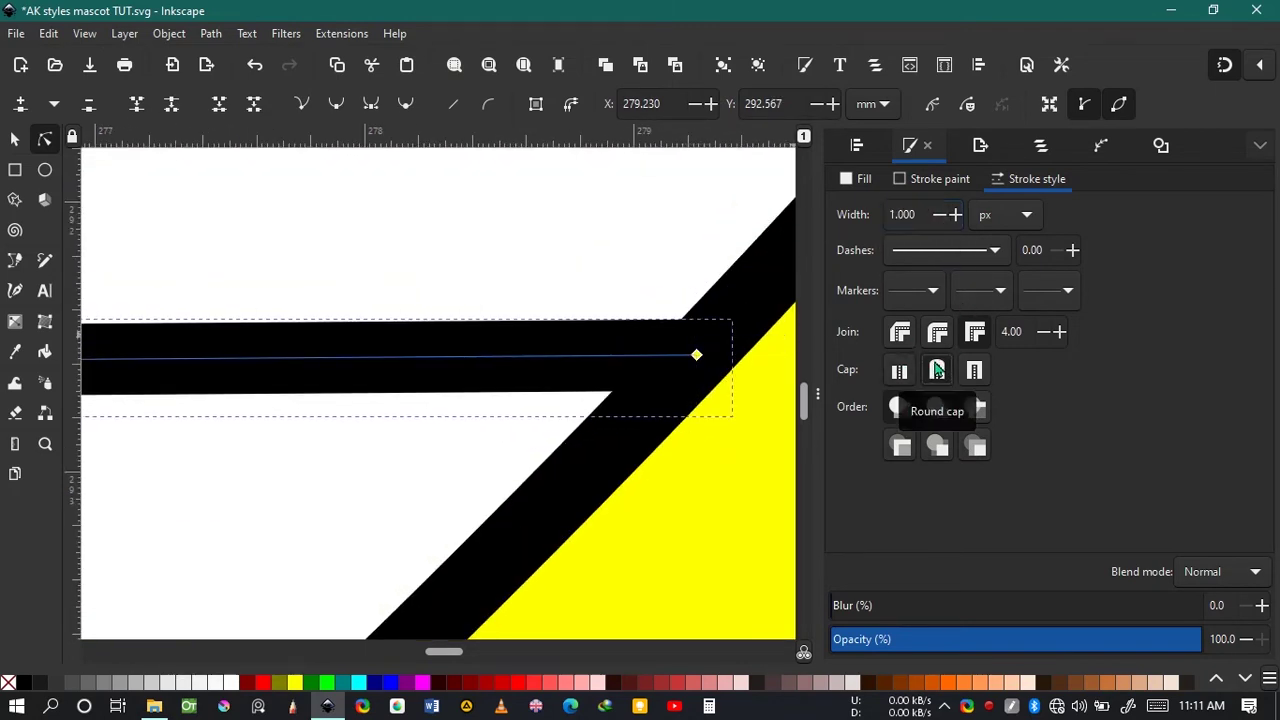
- Move the teeth line about 1 mm left and 1 mm down inside the mouth, and deselect it
{"action": "left_click", "coordinate": [746, 441]}
{"action": "scroll", "coordinate": [746, 441], "scroll_direction": "down", "scroll_amount": 10}
{"action": "left_click", "coordinate": [15, 139]}
{"action": "scroll", "coordinate": [447, 358], "scroll_direction": "up", "scroll_amount": 5}
{"action": "left_click", "coordinate": [423, 366]}
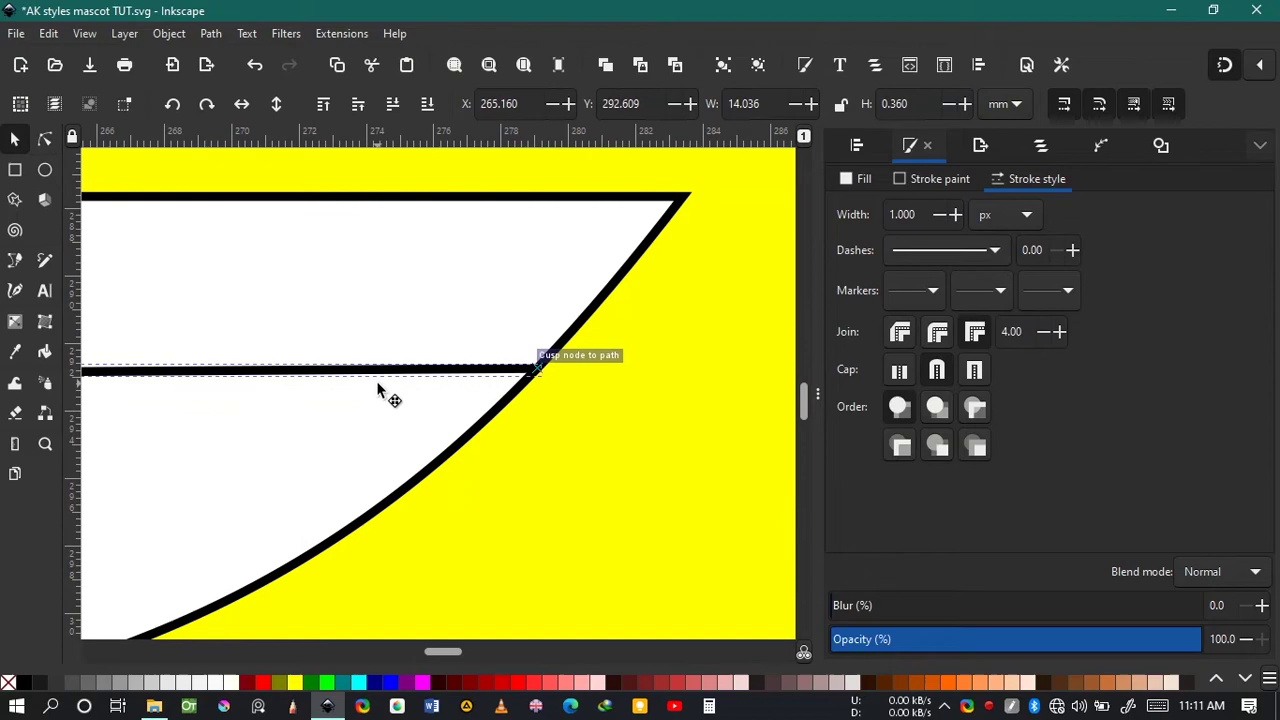
{"action": "scroll", "coordinate": [337, 412], "scroll_direction": "down", "scroll_amount": 3}
{"action": "left_click", "coordinate": [148, 424]}
{"action": "scroll", "coordinate": [148, 424], "scroll_direction": "down", "scroll_amount": 4}
{"action": "left_click_drag", "start_coordinate": [148, 424], "coordinate": [349, 406]}
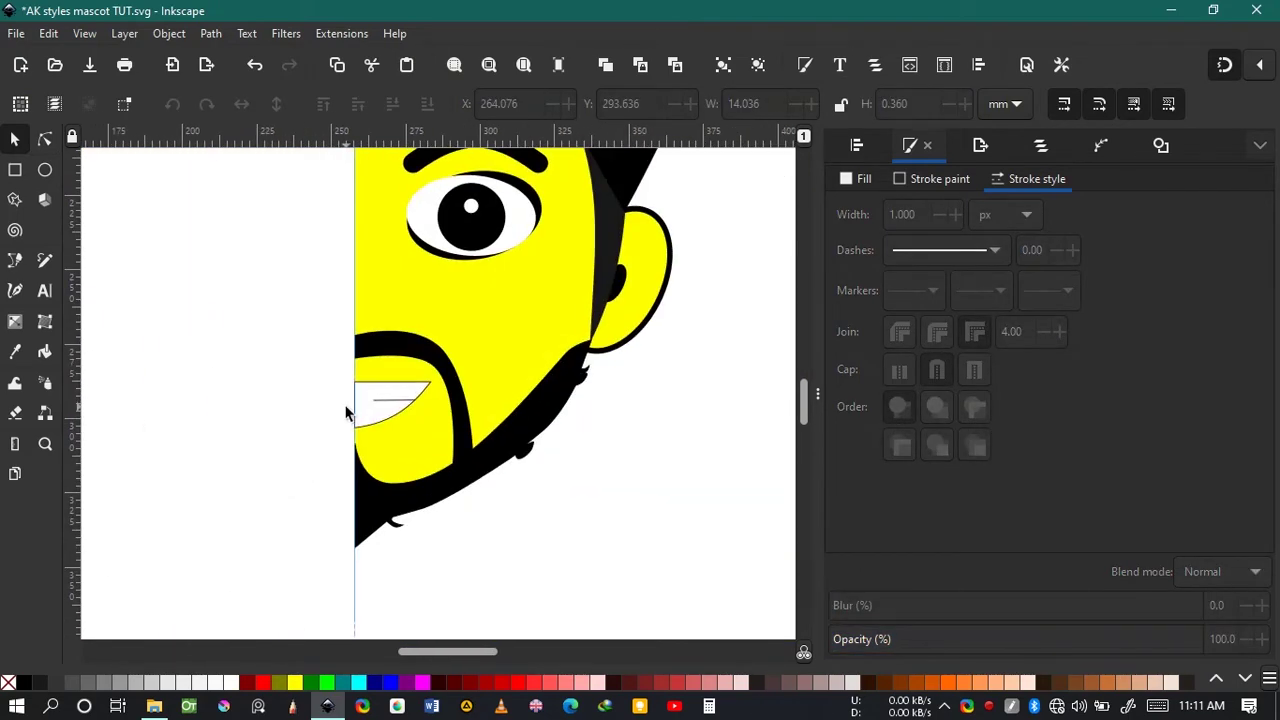
- Draw a closed triangle about 9 mm wide and 12 mm tall against the guide above the moustache for the half nose
{"action": "scroll", "coordinate": [350, 405], "scroll_direction": "up", "scroll_amount": 3}
{"action": "scroll", "coordinate": [350, 405], "scroll_direction": "down", "scroll_amount": 3}
{"action": "left_click_drag", "start_coordinate": [393, 265], "coordinate": [394, 415]}
{"action": "key", "text": "b"}
{"action": "scroll", "coordinate": [362, 350], "scroll_direction": "up", "scroll_amount": 6}
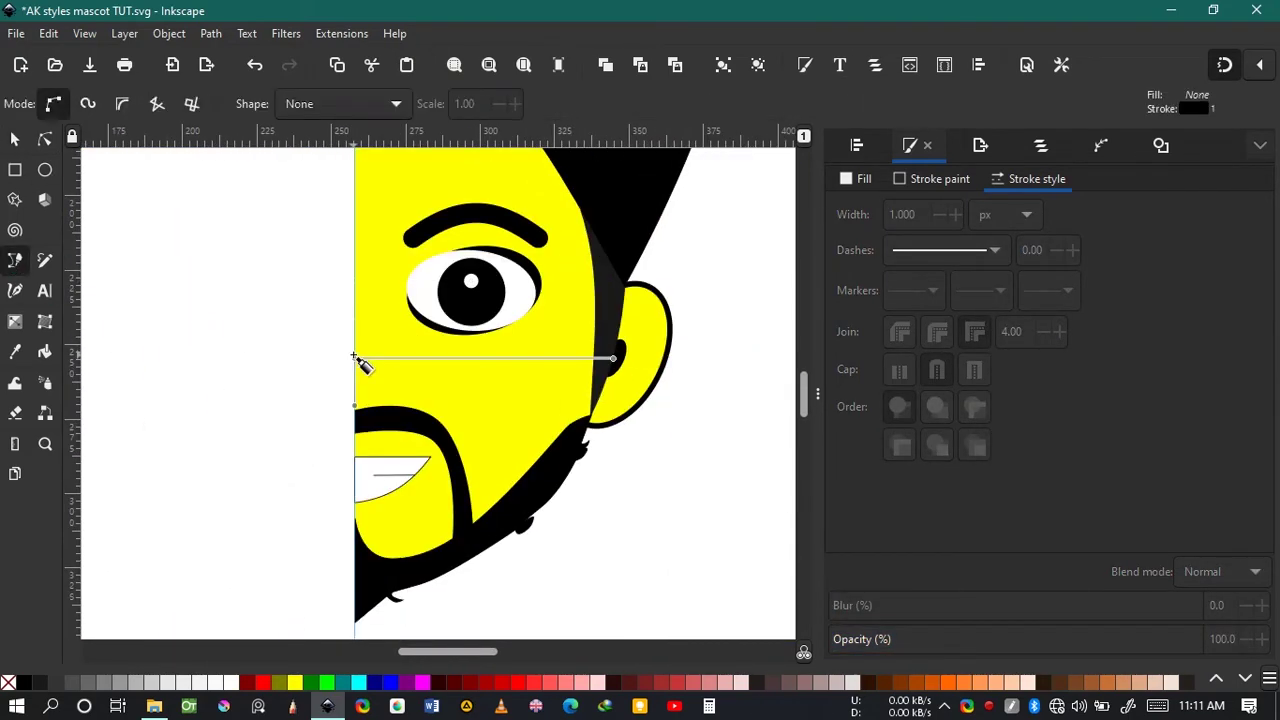
{"action": "scroll", "coordinate": [540, 540], "scroll_direction": "down", "scroll_amount": 2}
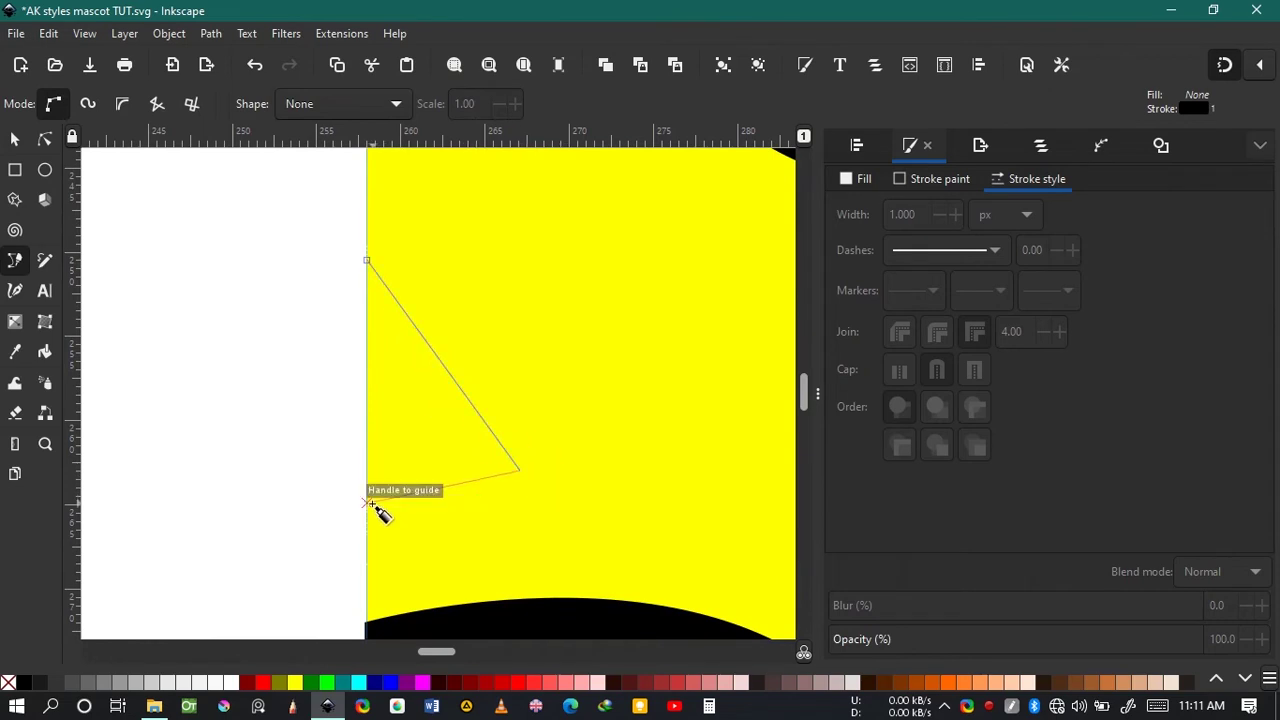
{"action": "left_click", "coordinate": [366, 260]}
- Round the nose's outer corner into a smooth curve and move its two guide-side nodes down along the guide
{"action": "left_click", "coordinate": [45, 139]}
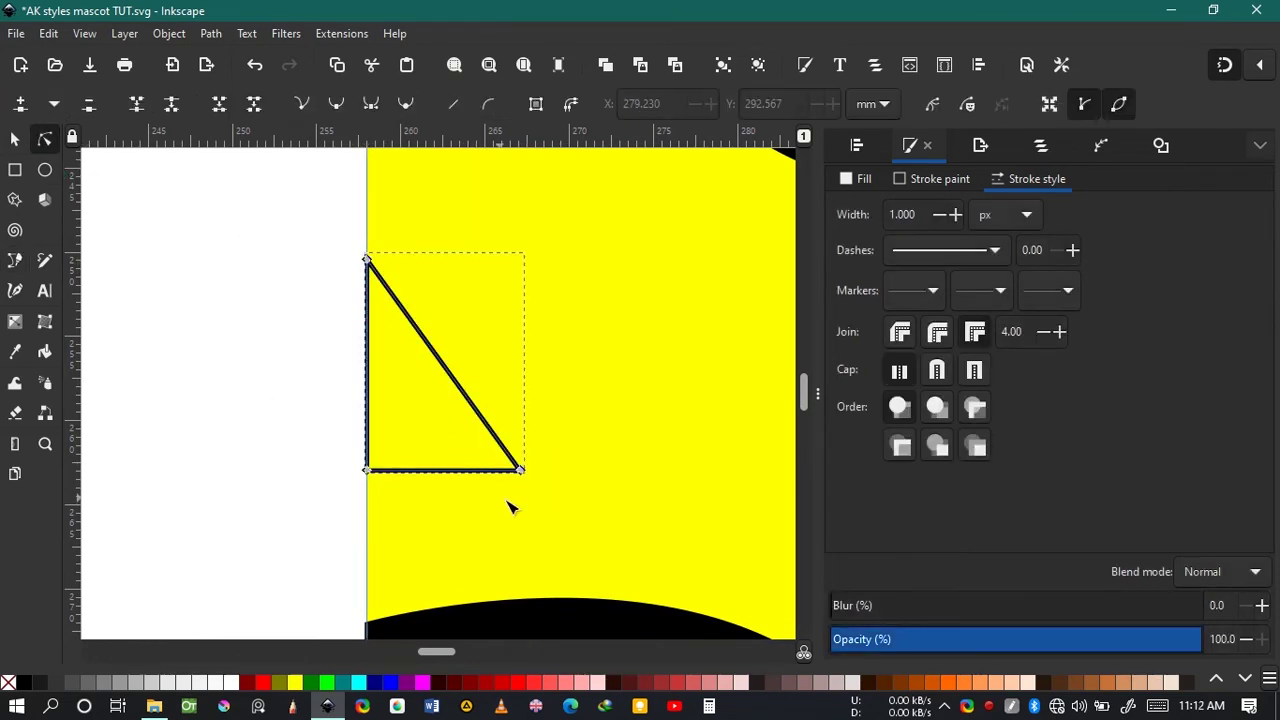
{"action": "left_click", "coordinate": [520, 470], "text": "ctrl"}
{"action": "left_click", "coordinate": [367, 470], "text": "ctrl"}
{"action": "key", "text": "ctrl+z"}
{"action": "left_click_drag", "start_coordinate": [368, 471], "coordinate": [368, 517]}
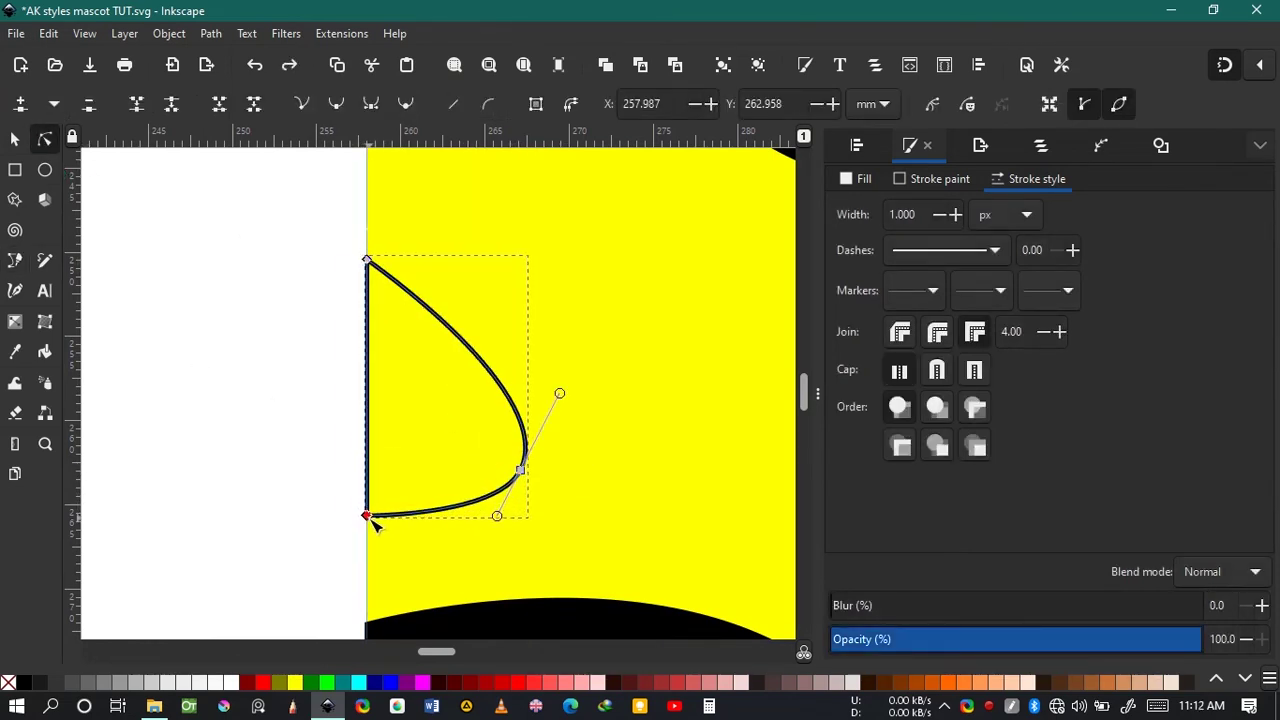
{"action": "left_click_drag", "start_coordinate": [367, 261], "coordinate": [367, 320]}
- Fill the nose olive without a stroke, lower its opacity to 37.2%, pull its bottom node slightly down and deselect it
{"action": "left_click", "coordinate": [288, 682]}
{"action": "left_click", "coordinate": [8, 682], "text": "shift"}
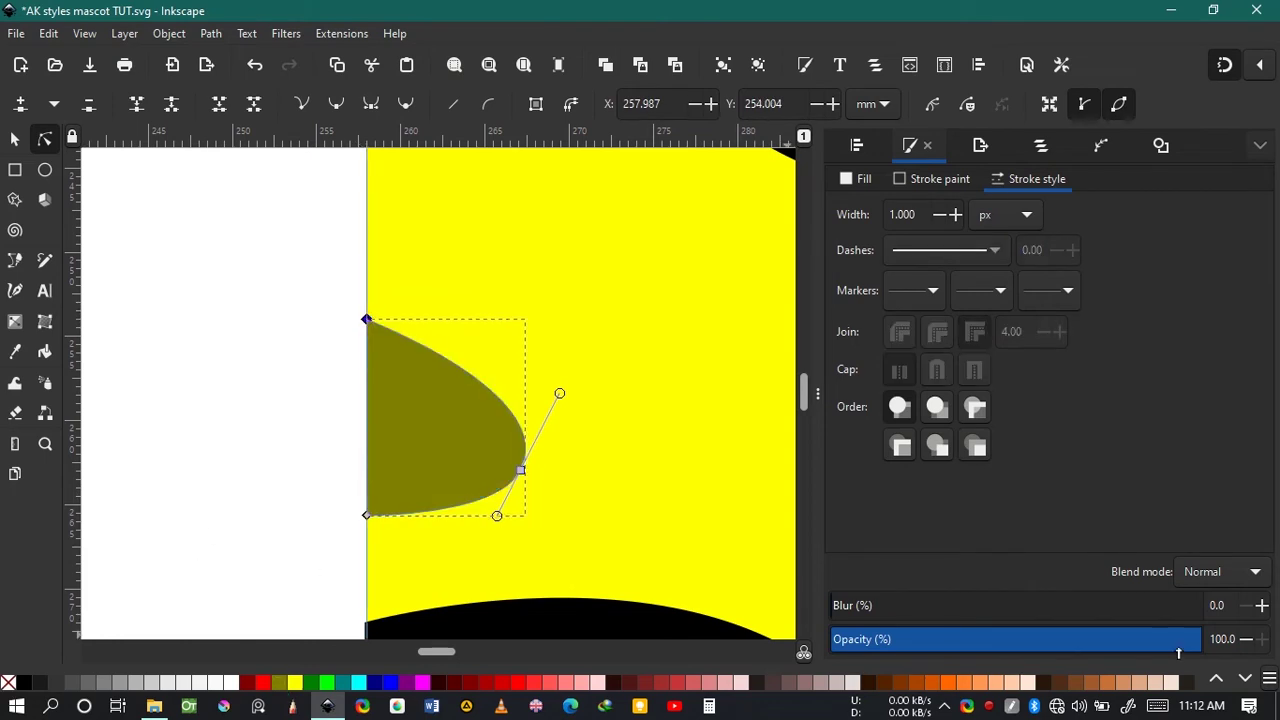
{"action": "left_click_drag", "start_coordinate": [1200, 640], "coordinate": [1006, 647]}
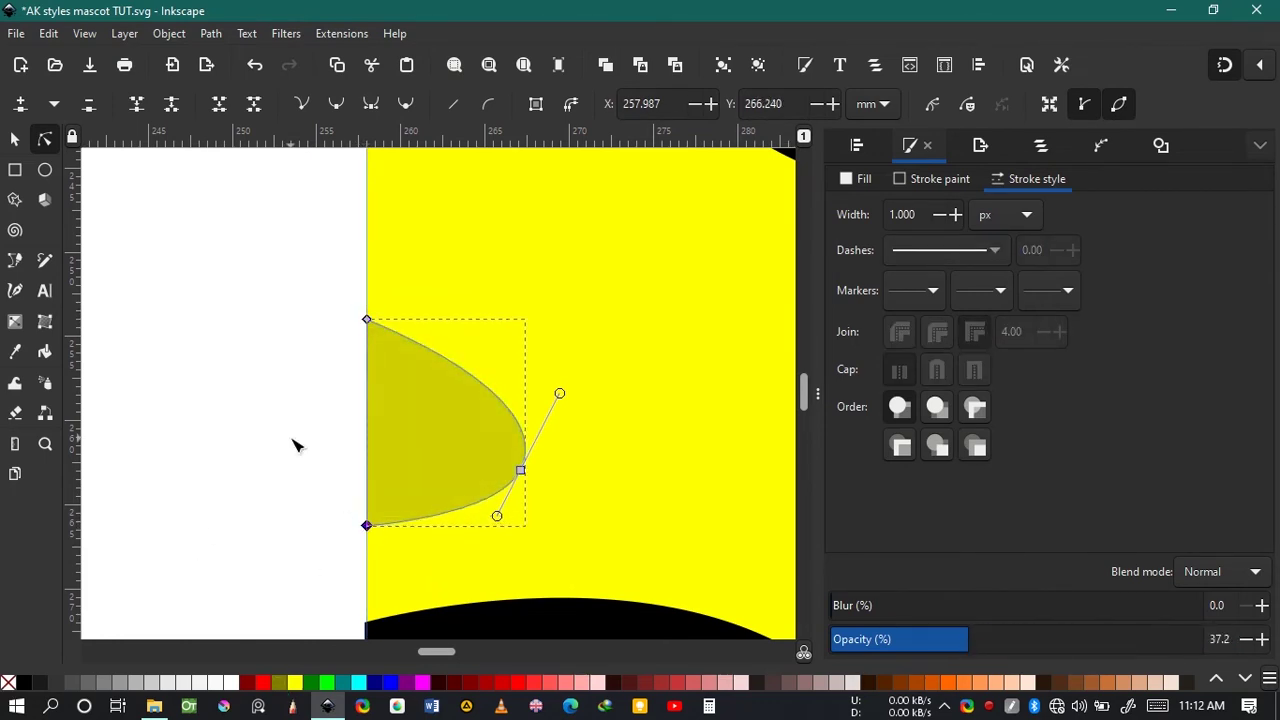
{"action": "scroll", "coordinate": [293, 445], "scroll_direction": "down", "scroll_amount": 2}
{"action": "key", "text": "Escape"}
{"action": "scroll", "coordinate": [320, 378], "scroll_direction": "down", "scroll_amount": 6}
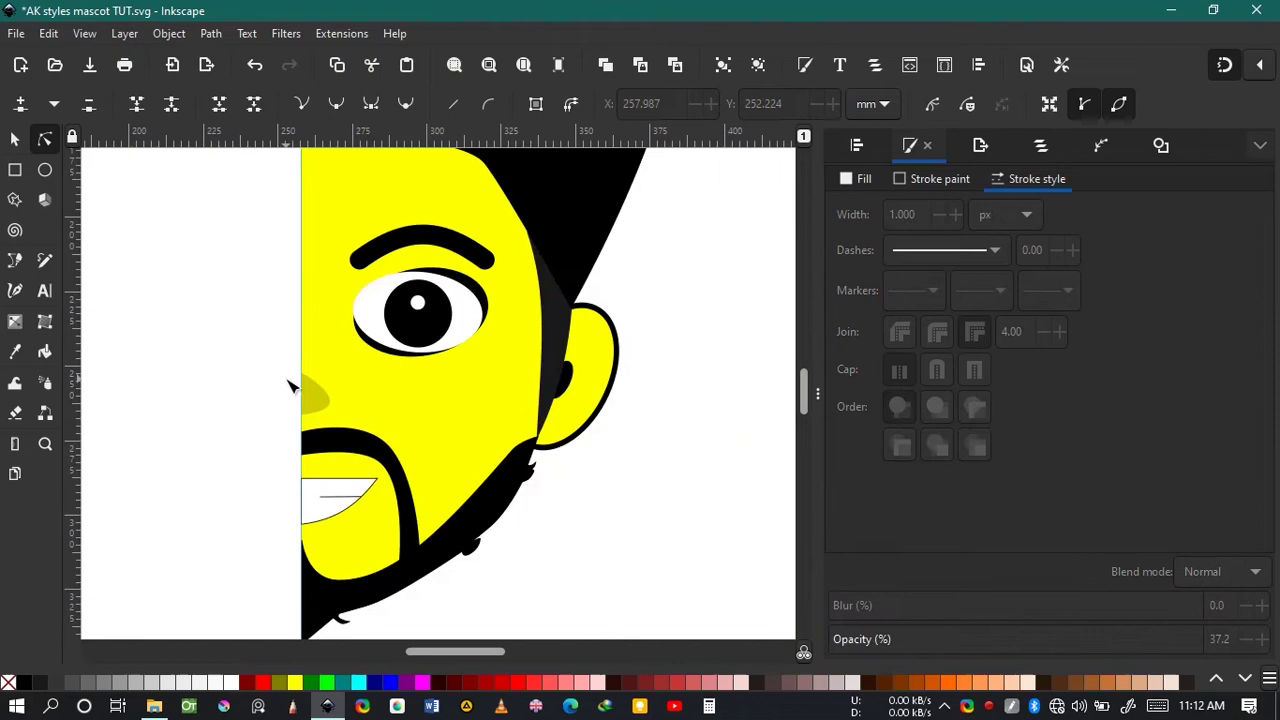
- Save the drawing and draw an ellipse about 17 by 16 mm on the cheek below the eye
{"action": "key", "text": "e"}
{"action": "key", "text": "ctrl+s"}
{"action": "scroll", "coordinate": [328, 424], "scroll_direction": "up", "scroll_amount": 5}
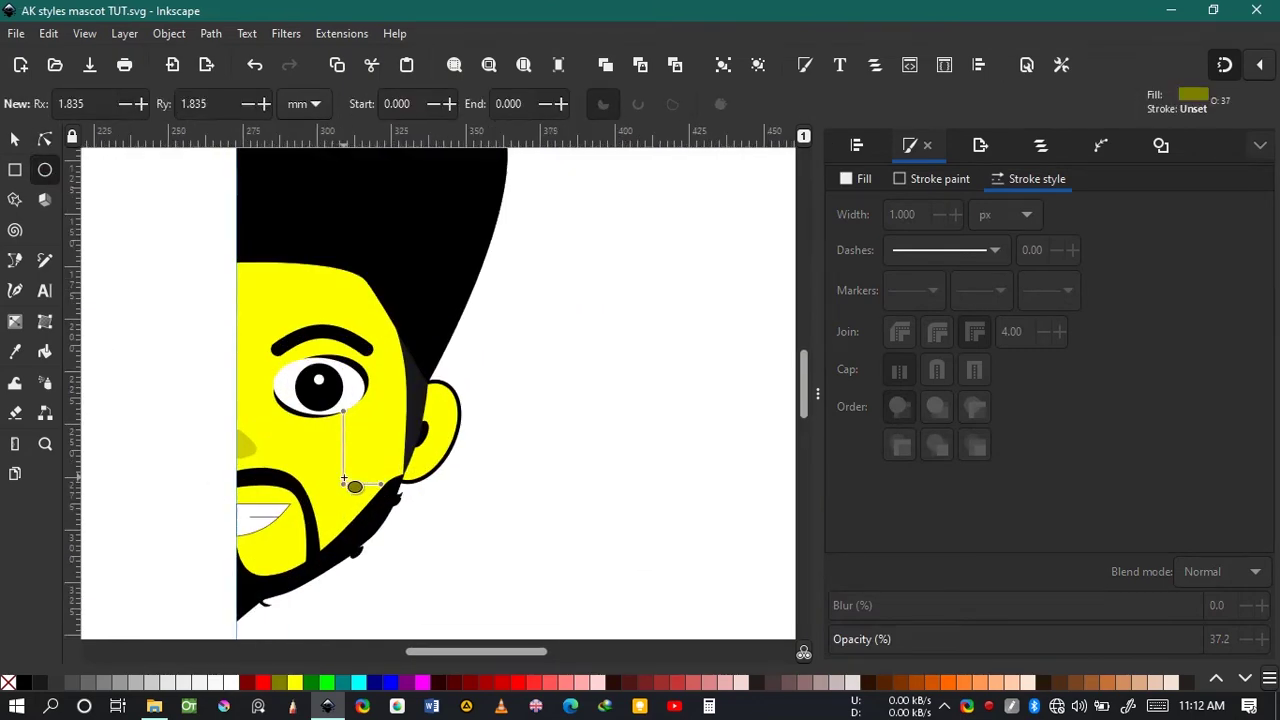
{"action": "left_click_drag", "start_coordinate": [501, 417], "coordinate": [501, 415]}
{"action": "scroll", "coordinate": [150, 307], "scroll_direction": "down", "scroll_amount": 2}
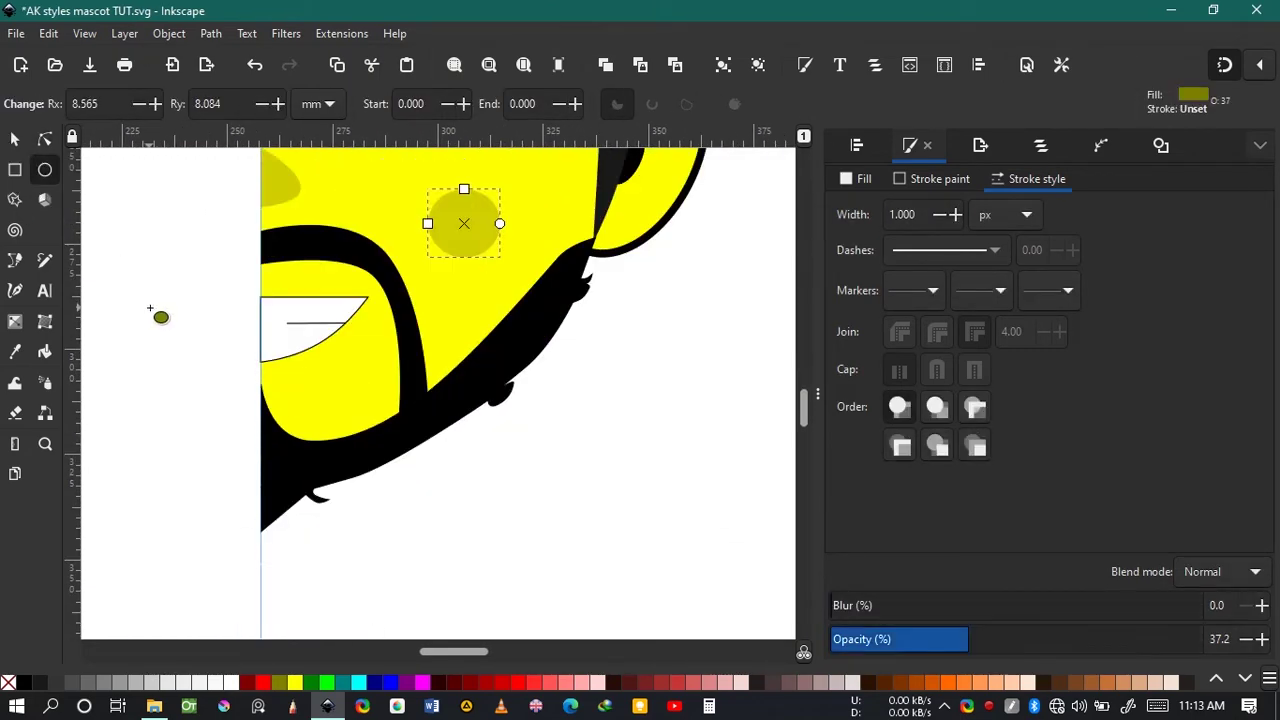
- Turn the cheek ellipse into an orange blush with 80.5% opacity and 86% blur
{"action": "scroll", "coordinate": [150, 307], "scroll_direction": "up", "scroll_amount": 1}
{"action": "left_click_drag", "start_coordinate": [970, 642], "coordinate": [1063, 642]}
{"action": "left_click_drag", "start_coordinate": [880, 608], "coordinate": [1148, 606]}
- Nudge the cheek blush slightly up and left, and deselect it
{"action": "key", "text": "s"}
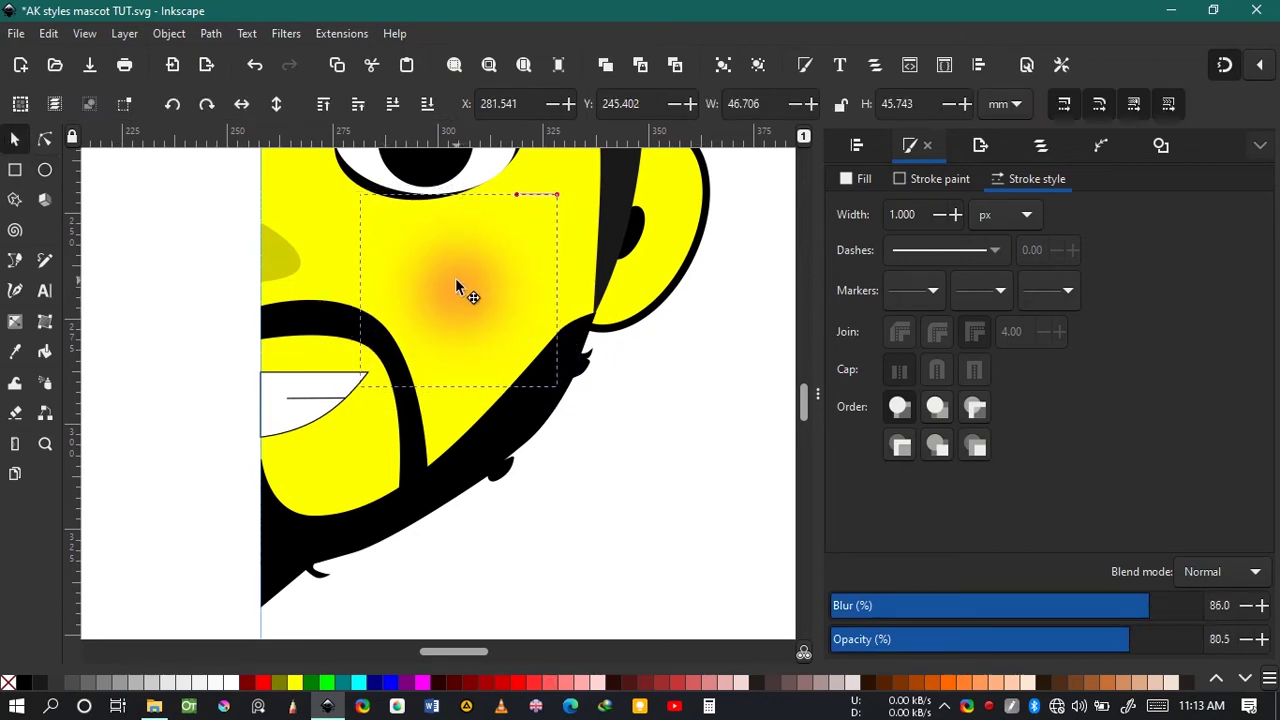
{"action": "scroll", "coordinate": [686, 371], "scroll_direction": "up", "scroll_amount": 3}
{"action": "scroll", "coordinate": [454, 376], "scroll_direction": "down", "scroll_amount": 3}
{"action": "scroll", "coordinate": [560, 345], "scroll_direction": "up", "scroll_amount": 1}
{"action": "left_click", "coordinate": [590, 339]}
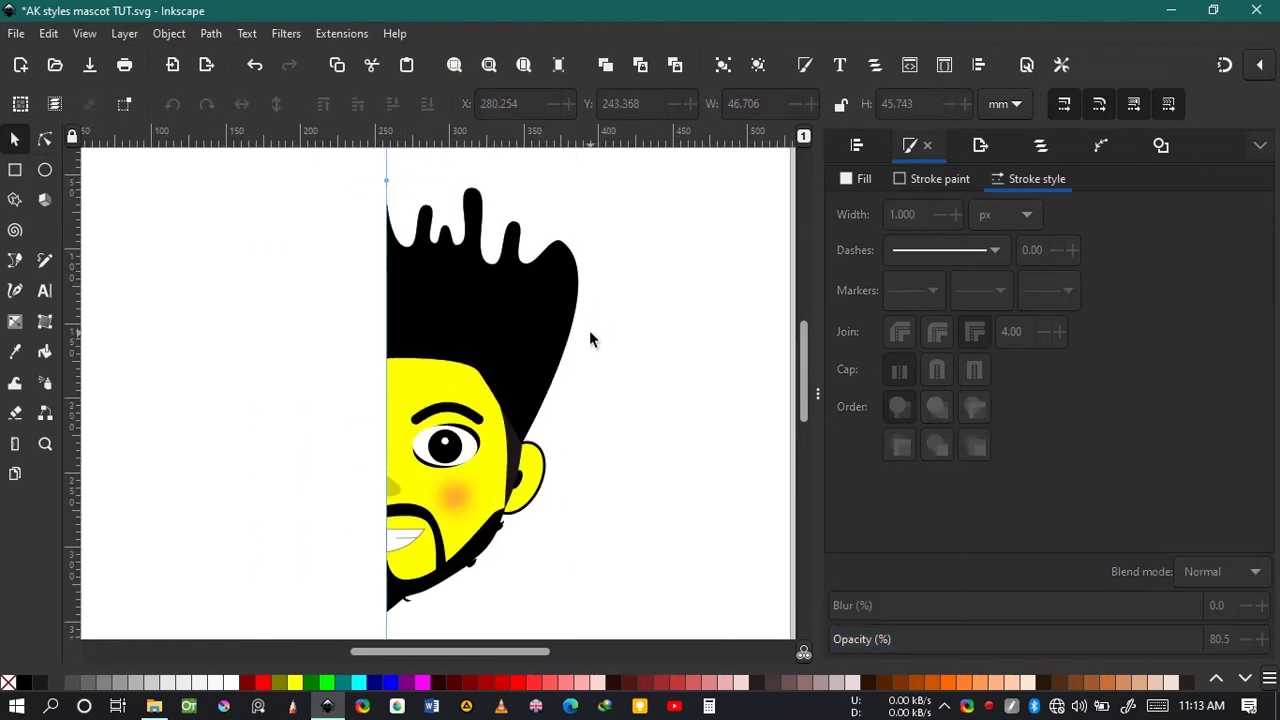
- Enable snapping, duplicate the half face, flip the copy horizontally and snap it against the original's centre edge to complete the face
{"action": "scroll", "coordinate": [585, 341], "scroll_direction": "down", "scroll_amount": 1}
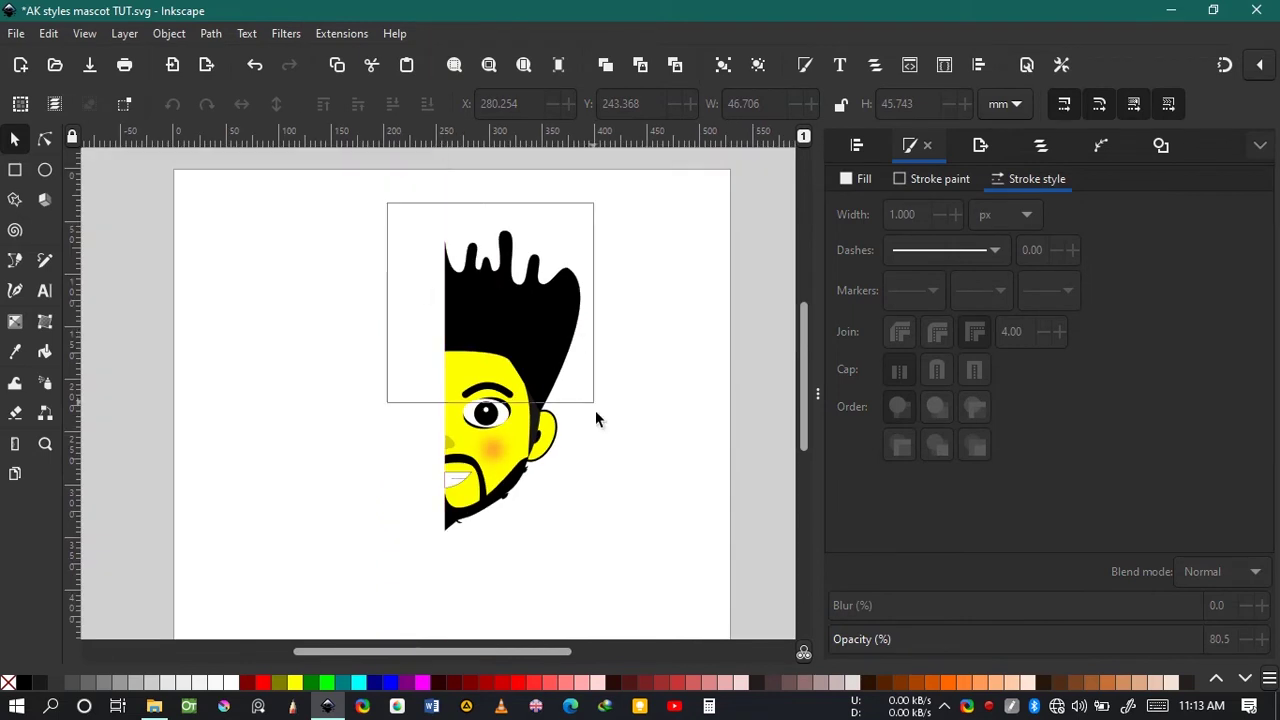
{"action": "left_click_drag", "start_coordinate": [595, 420], "coordinate": [638, 522]}
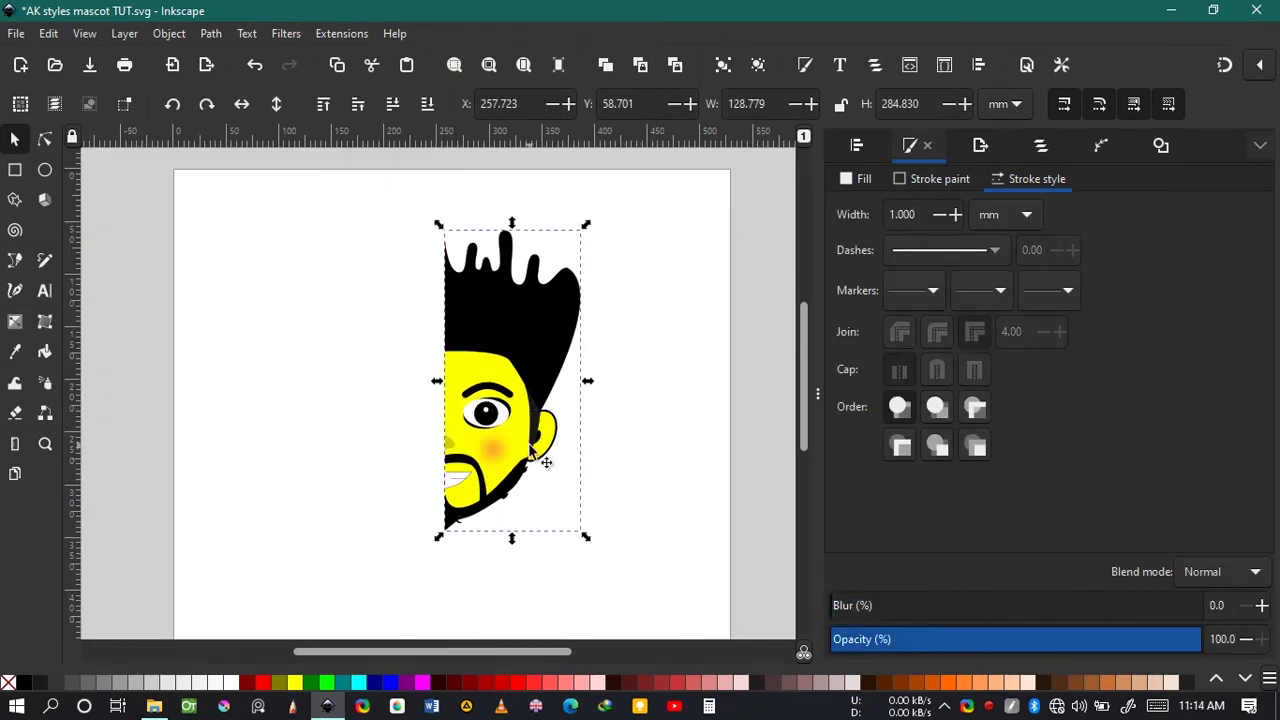
{"action": "left_click", "coordinate": [1224, 65]}
{"action": "left_click", "coordinate": [49, 34]}
{"action": "left_click", "coordinate": [462, 297]}
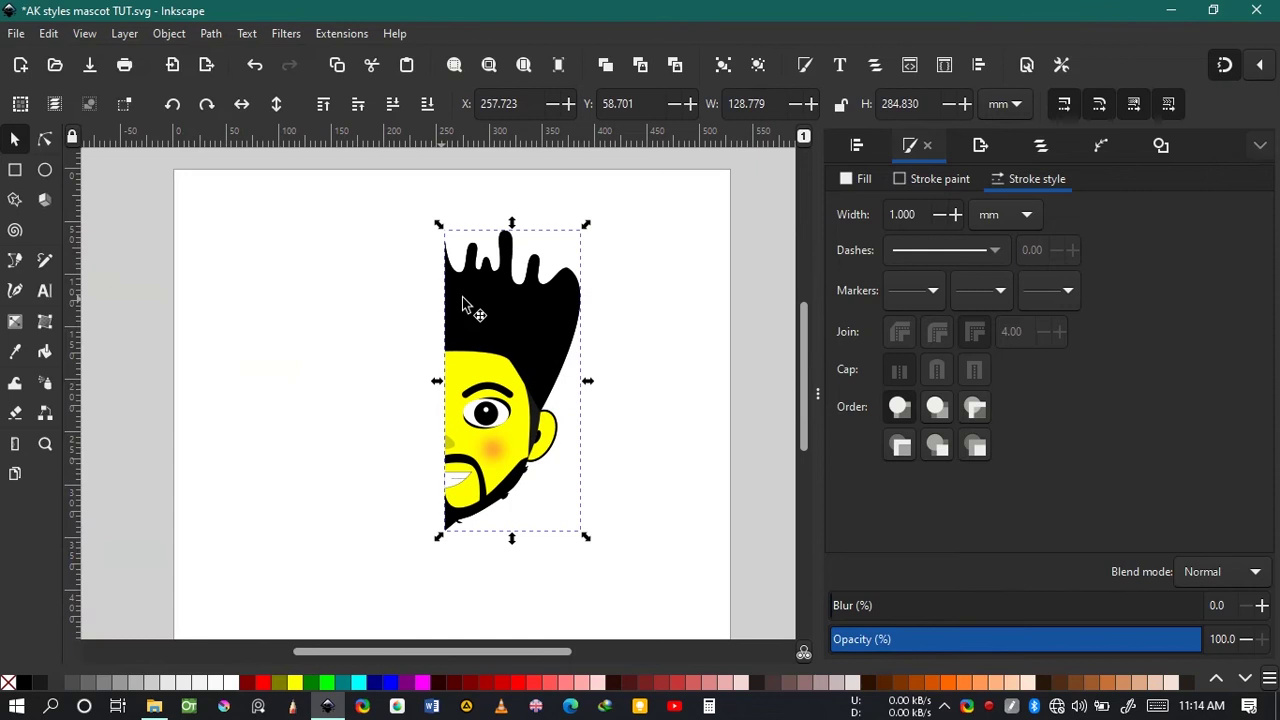
{"action": "left_click", "coordinate": [241, 104]}
{"action": "left_click_drag", "start_coordinate": [527, 330], "coordinate": [391, 326]}
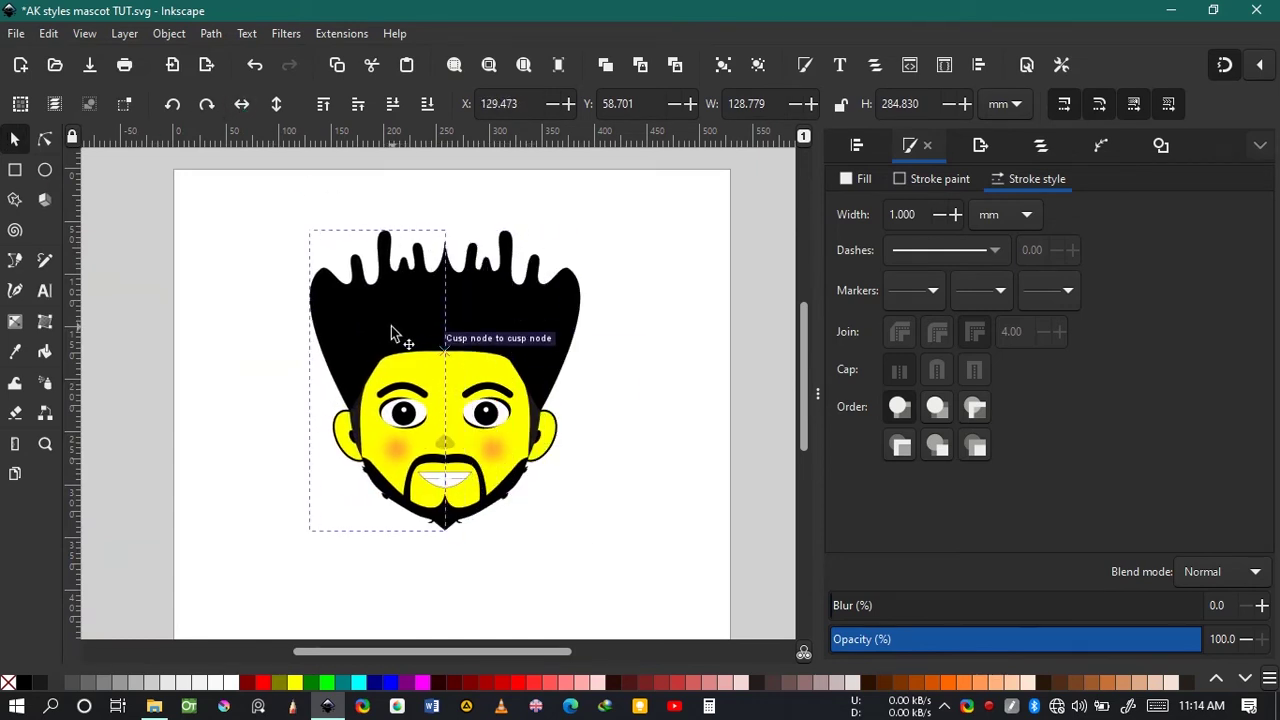
{"action": "left_click", "coordinate": [626, 365]}
- Ungroup the left and right halves of the face
{"action": "left_click", "coordinate": [403, 322]}
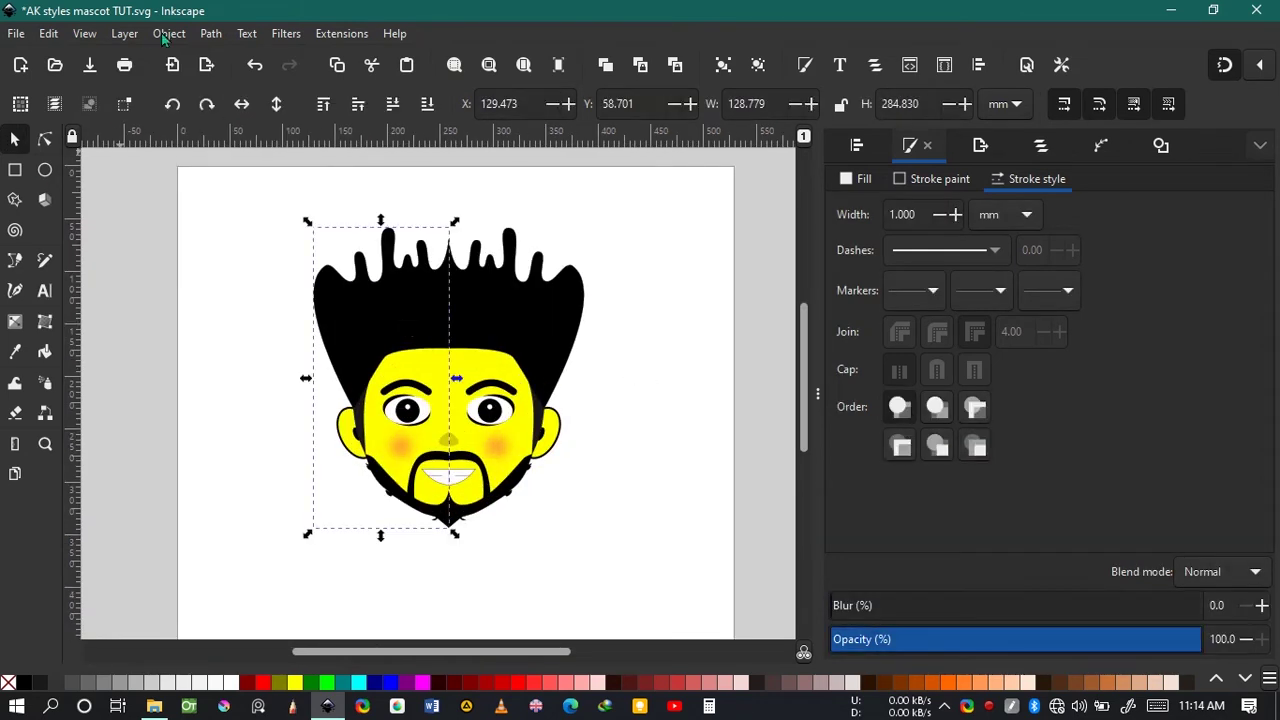
{"action": "left_click", "coordinate": [169, 33]}
{"action": "left_click", "coordinate": [213, 224]}
{"action": "left_click", "coordinate": [491, 331]}
{"action": "key", "text": "ctrl+shift+g"}
{"action": "key", "text": "Escape"}
{"action": "left_click", "coordinate": [418, 312]}
{"action": "scroll", "coordinate": [407, 445], "scroll_direction": "up", "scroll_amount": 1}
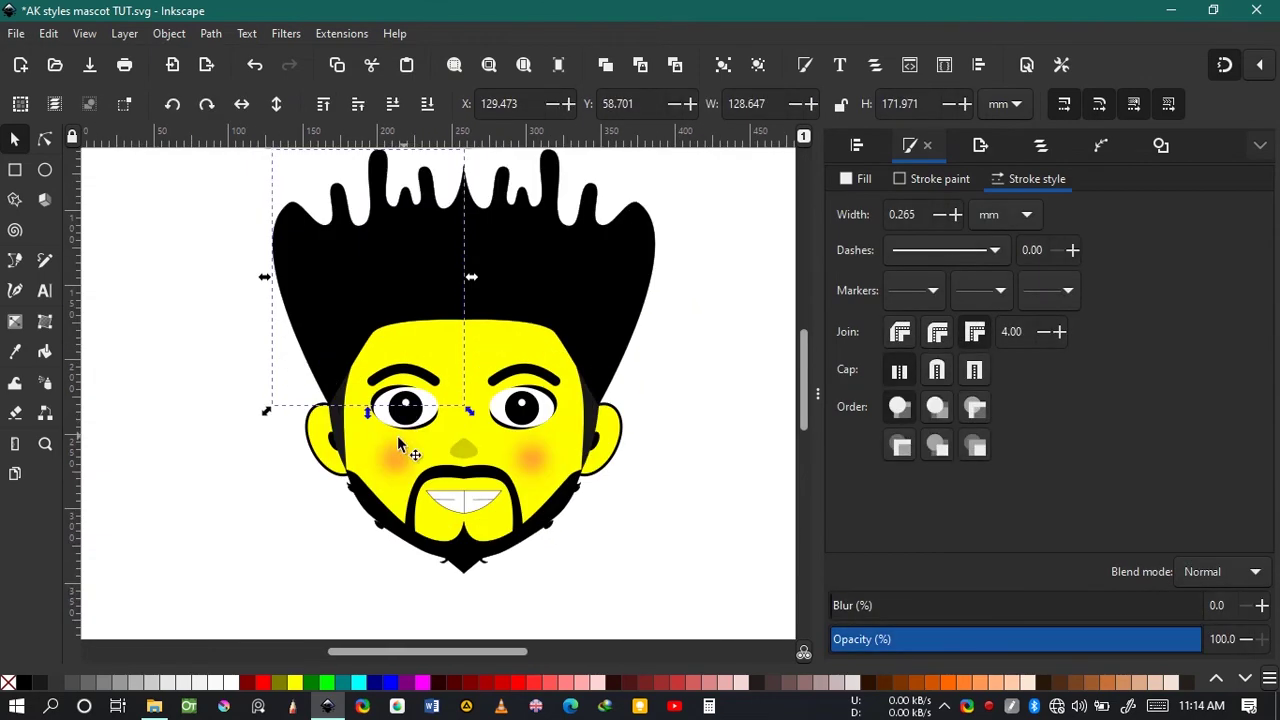
{"action": "scroll", "coordinate": [408, 430], "scroll_direction": "down", "scroll_amount": 2}
{"action": "key", "text": "Escape"}
{"action": "scroll", "coordinate": [418, 300], "scroll_direction": "up", "scroll_amount": 2}
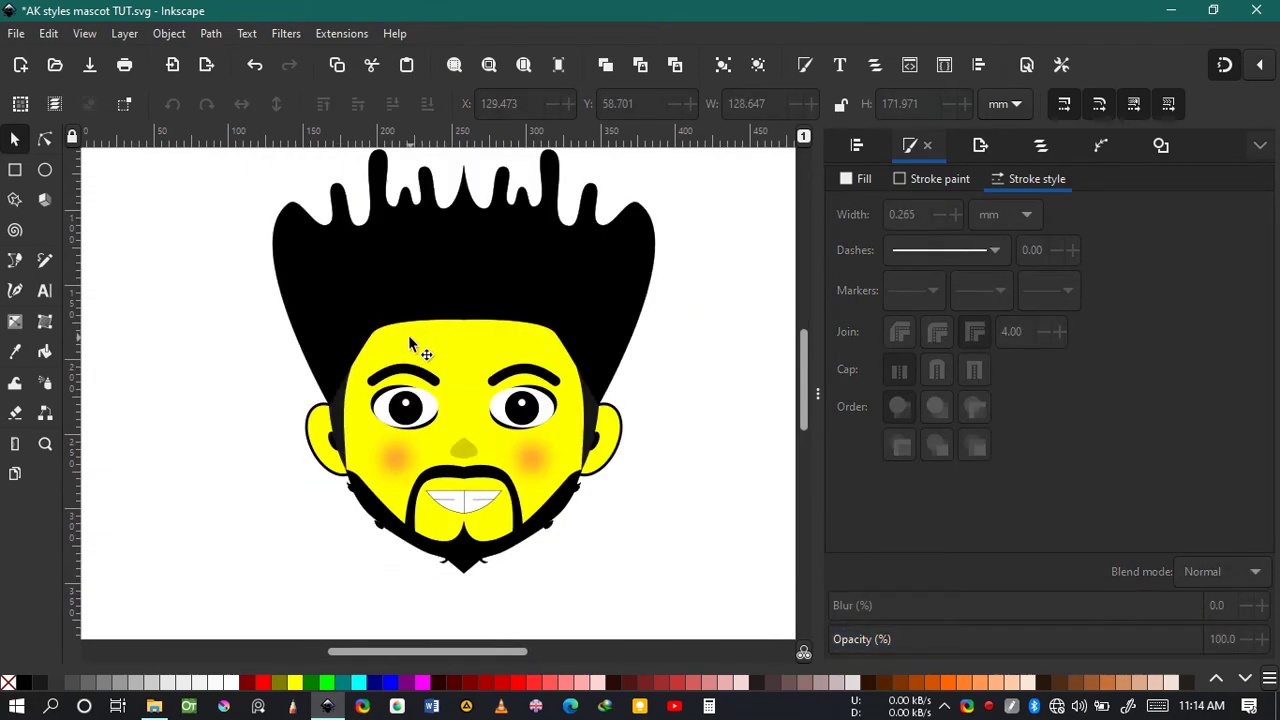
- Unite the two yellow face halves into one path and the two hair halves into another
{"action": "left_click", "coordinate": [410, 345]}
{"action": "right_click", "coordinate": [494, 278]}
{"action": "left_click", "coordinate": [210, 33]}
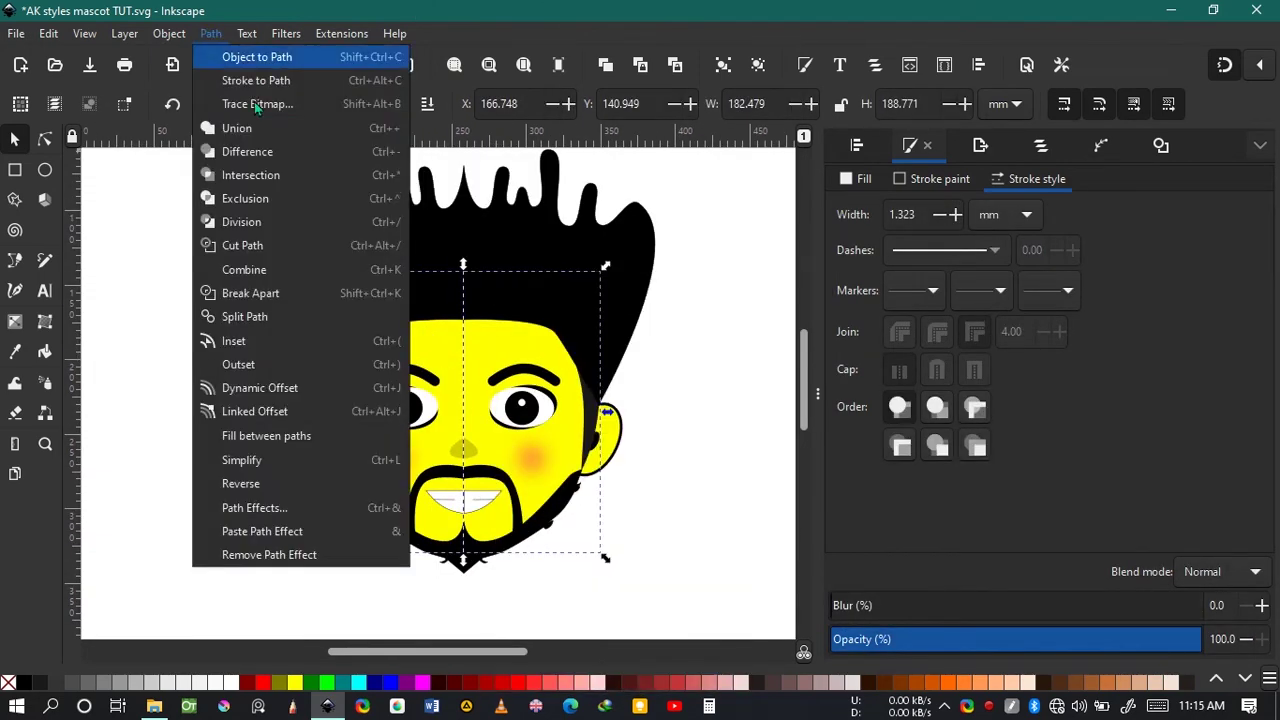
{"action": "left_click", "coordinate": [253, 128]}
{"action": "left_click", "coordinate": [302, 250]}
{"action": "left_click", "coordinate": [525, 250], "text": "shift"}
{"action": "left_click", "coordinate": [211, 34]}
{"action": "left_click", "coordinate": [237, 130]}
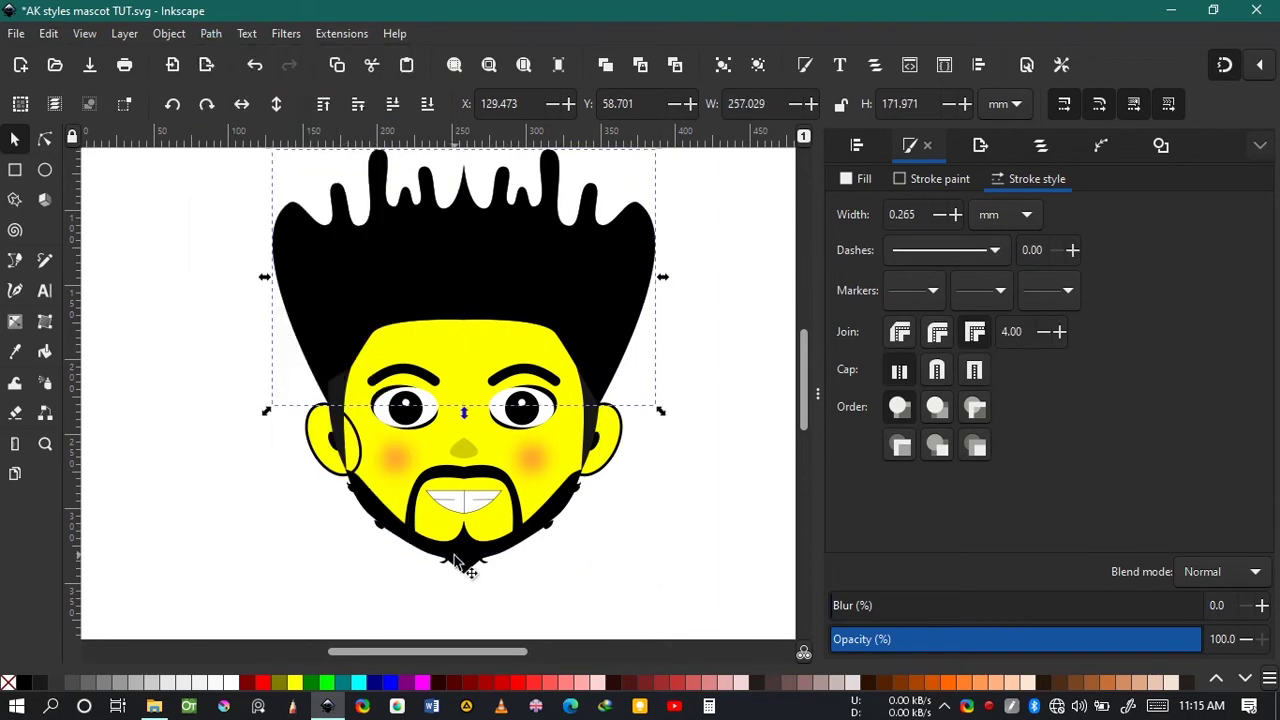
- Unite the two beard halves into one path, and unite the two mouth halves
{"action": "scroll", "coordinate": [455, 558], "scroll_direction": "up", "scroll_amount": 2}
{"action": "left_click", "coordinate": [456, 558]}
{"action": "left_click", "coordinate": [502, 550], "text": "shift"}
{"action": "left_click", "coordinate": [210, 36]}
{"action": "left_click", "coordinate": [231, 127]}
{"action": "left_click", "coordinate": [455, 450]}
{"action": "left_click", "coordinate": [484, 455], "text": "shift"}
{"action": "left_click", "coordinate": [205, 36]}
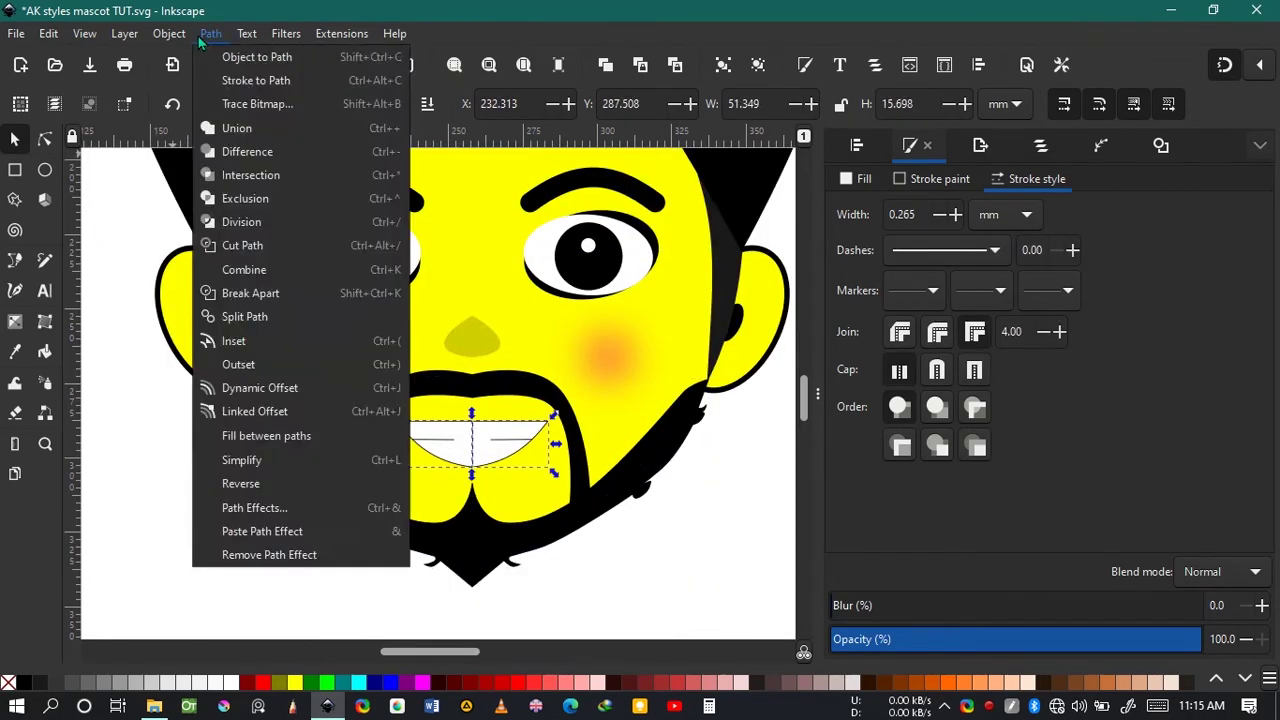
{"action": "key", "text": "Escape"}
- Try the smooth and symmetric node types on the mouth's bottom centre node and undo both
{"action": "key", "text": "3"}
{"action": "key", "text": "n"}
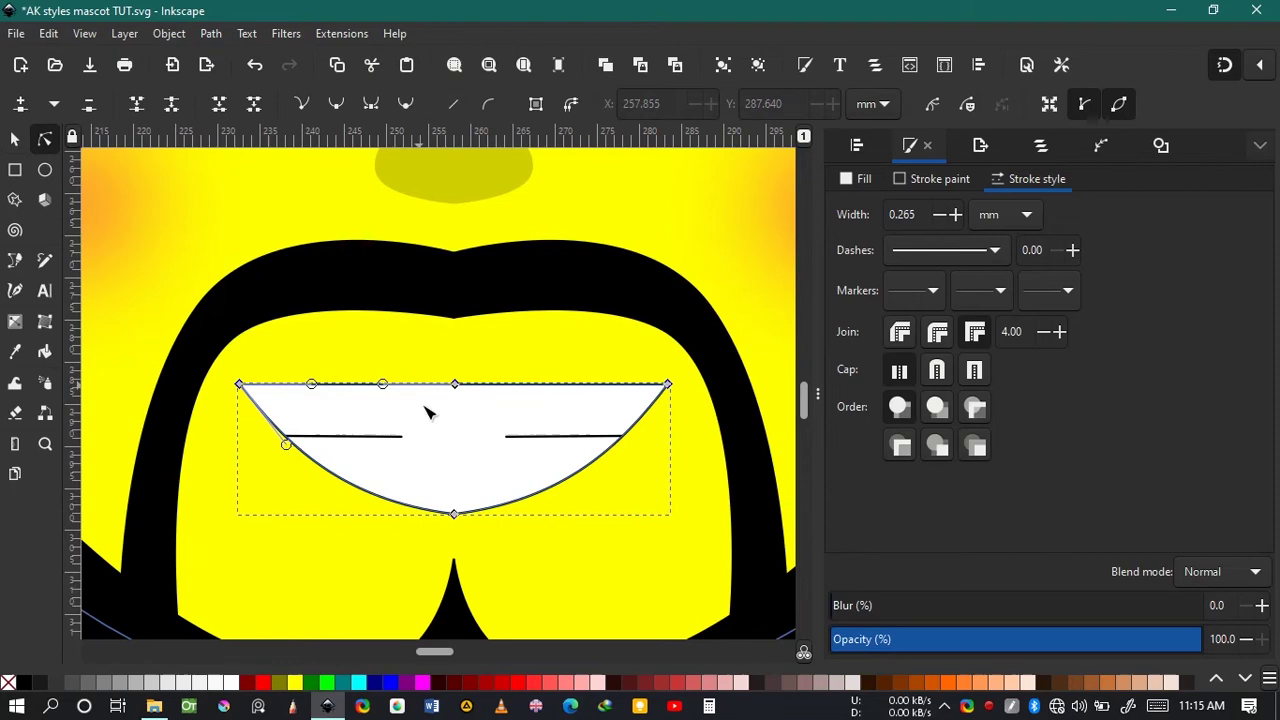
{"action": "left_click", "coordinate": [454, 514]}
{"action": "scroll", "coordinate": [456, 516], "scroll_direction": "up", "scroll_amount": 5}
{"action": "left_click", "coordinate": [336, 104]}
{"action": "key", "text": "ctrl+z"}
{"action": "left_click", "coordinate": [371, 104]}
{"action": "key", "text": "ctrl+z"}
- Delete the stray nodes around the mouth's bottom centre, keeping only the middle one
{"action": "scroll", "coordinate": [438, 512], "scroll_direction": "up", "scroll_amount": 6}
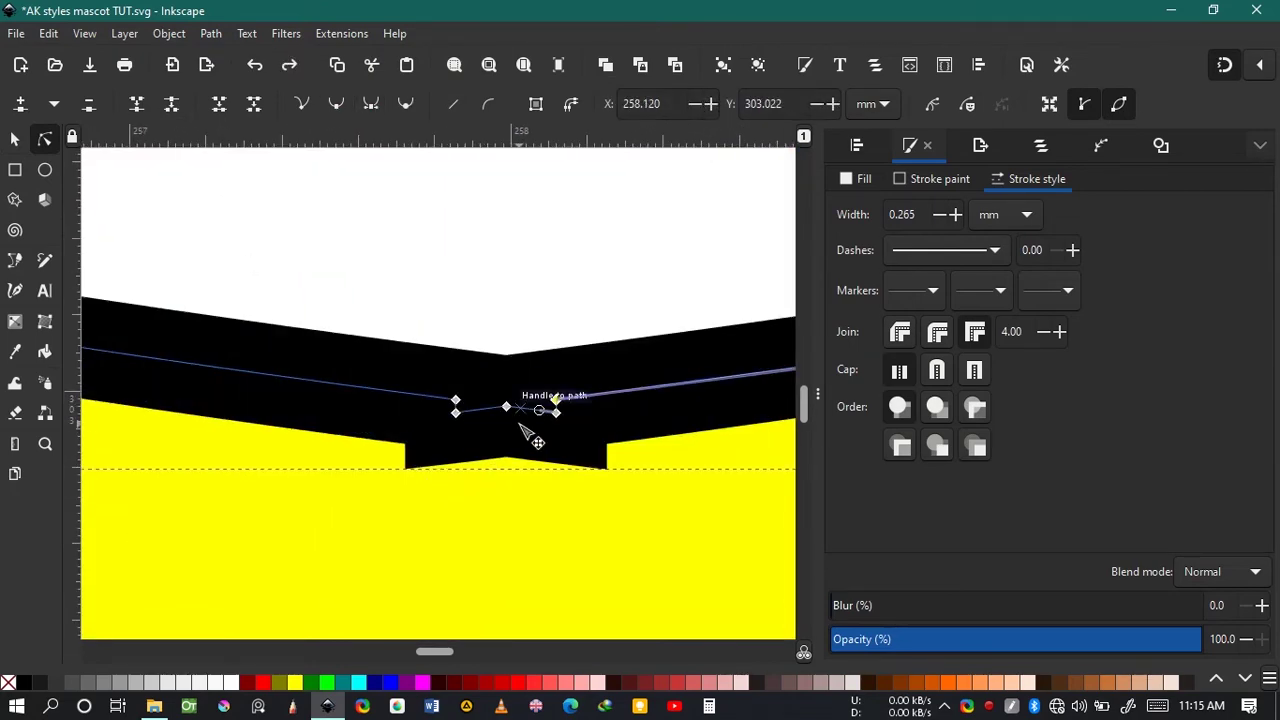
{"action": "key", "text": "Delete"}
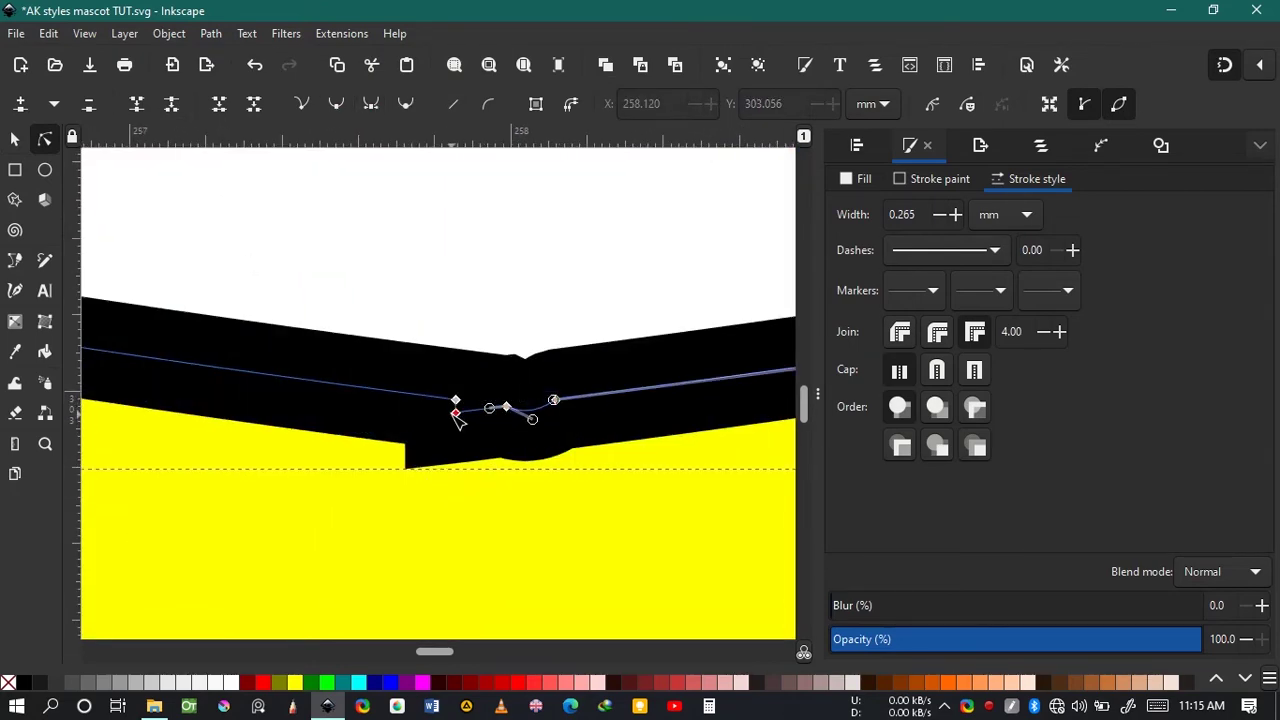
{"action": "left_click_drag", "start_coordinate": [456, 416], "coordinate": [460, 405]}
{"action": "left_click", "coordinate": [456, 400]}
{"action": "key", "text": "Delete"}
{"action": "left_click", "coordinate": [554, 400]}
{"action": "key", "text": "Delete"}
- Make the mouth's bottom centre node smooth and pull it slightly up
{"action": "left_click", "coordinate": [506, 407]}
{"action": "key", "text": "shift+s"}
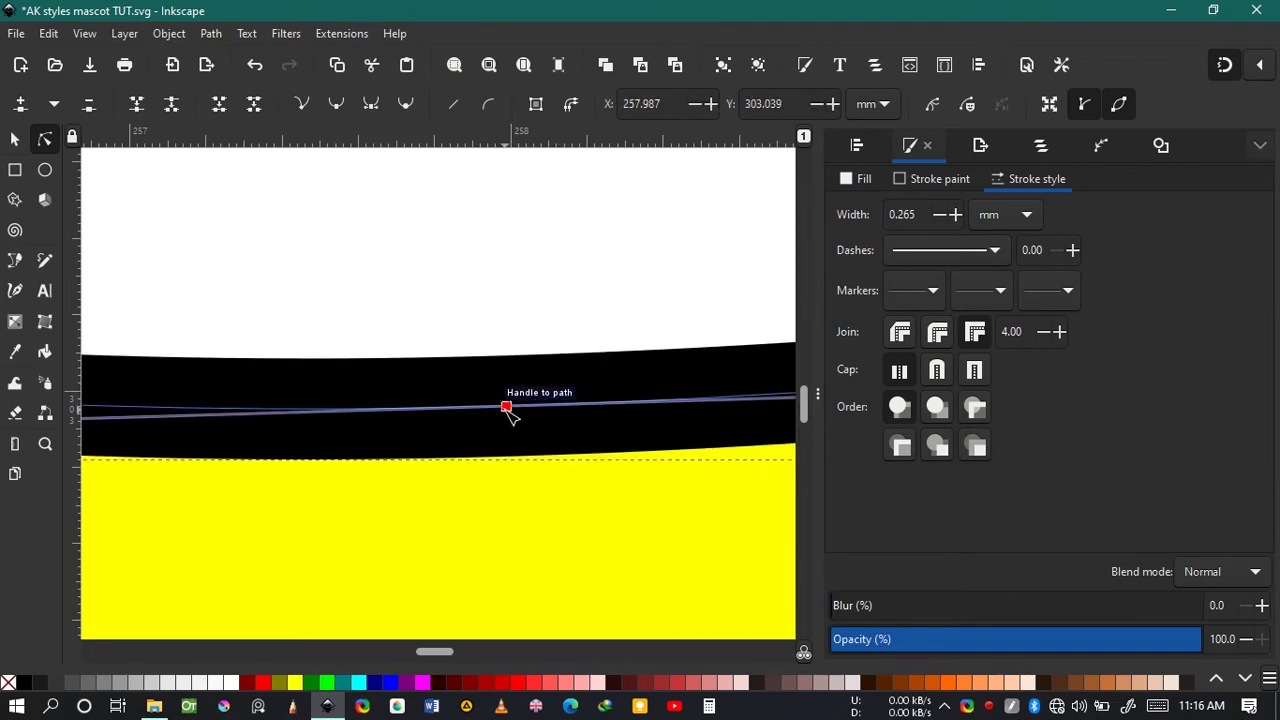
{"action": "left_click", "coordinate": [546, 323]}
{"action": "scroll", "coordinate": [546, 323], "scroll_direction": "down", "scroll_amount": 10}
{"action": "scroll", "coordinate": [535, 327], "scroll_direction": "down", "scroll_amount": 3}
{"action": "scroll", "coordinate": [607, 395], "scroll_direction": "up", "scroll_amount": 3}
{"action": "left_click_drag", "start_coordinate": [384, 414], "coordinate": [386, 403]}
{"action": "scroll", "coordinate": [386, 403], "scroll_direction": "down", "scroll_amount": 3}
- Pull the outer ends of the two tooth lines inward onto the mouth outline
{"action": "scroll", "coordinate": [265, 351], "scroll_direction": "up", "scroll_amount": 6}
{"action": "left_click", "coordinate": [210, 355]}
{"action": "left_click_drag", "start_coordinate": [201, 355], "coordinate": [244, 349]}
{"action": "scroll", "coordinate": [588, 394], "scroll_direction": "right", "scroll_amount": 15}
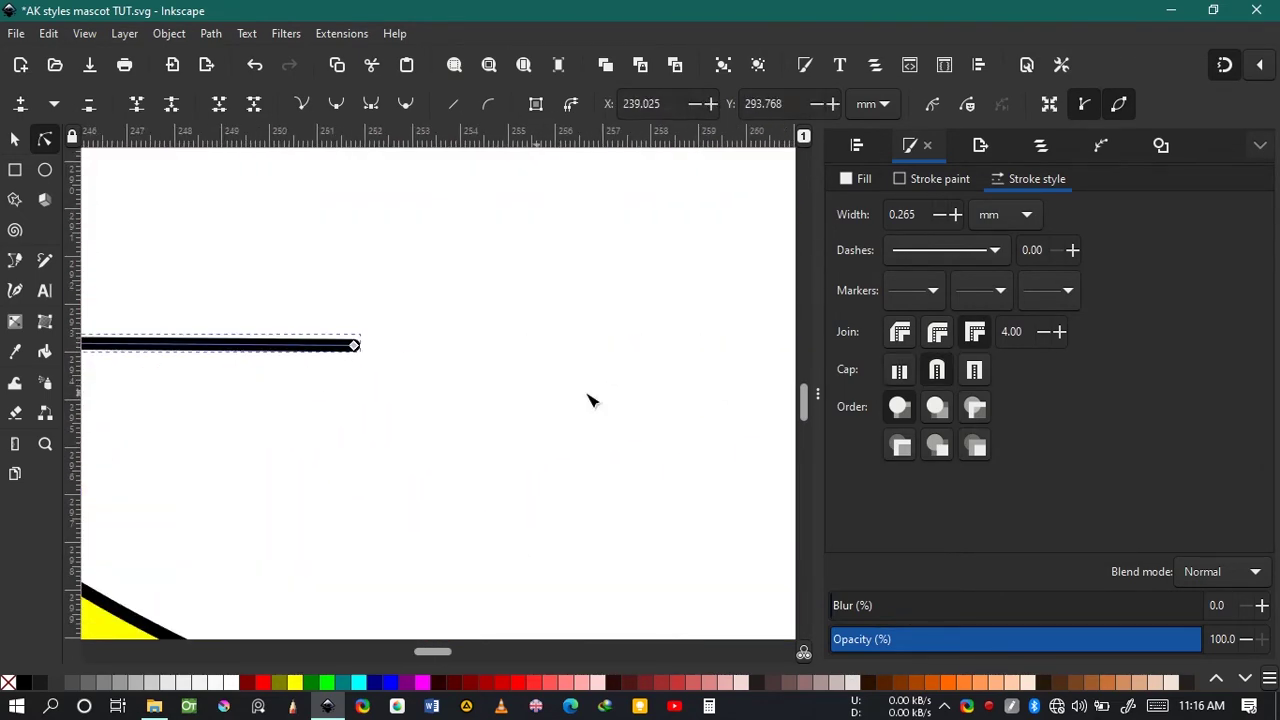
{"action": "left_click_drag", "start_coordinate": [699, 310], "coordinate": [683, 311]}
{"action": "left_click", "coordinate": [674, 372]}
- Unite the two moustache halves into one path
{"action": "scroll", "coordinate": [674, 372], "scroll_direction": "down", "scroll_amount": 8}
{"action": "scroll", "coordinate": [653, 311], "scroll_direction": "up", "scroll_amount": 4}
{"action": "left_click", "coordinate": [538, 335]}
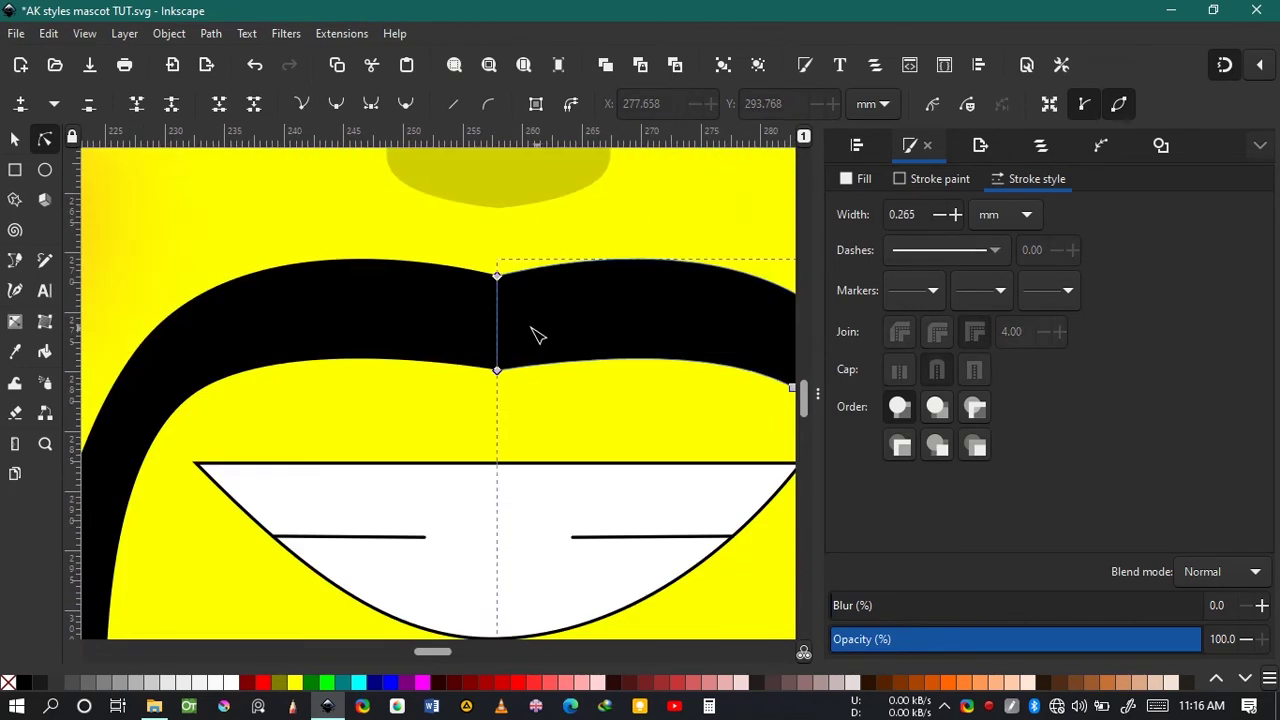
{"action": "left_click", "coordinate": [210, 34]}
{"action": "left_click", "coordinate": [228, 130]}
- Move the moustache's upper centre node slightly up and delete the extra node left of it
{"action": "left_click_drag", "start_coordinate": [503, 277], "coordinate": [500, 249]}
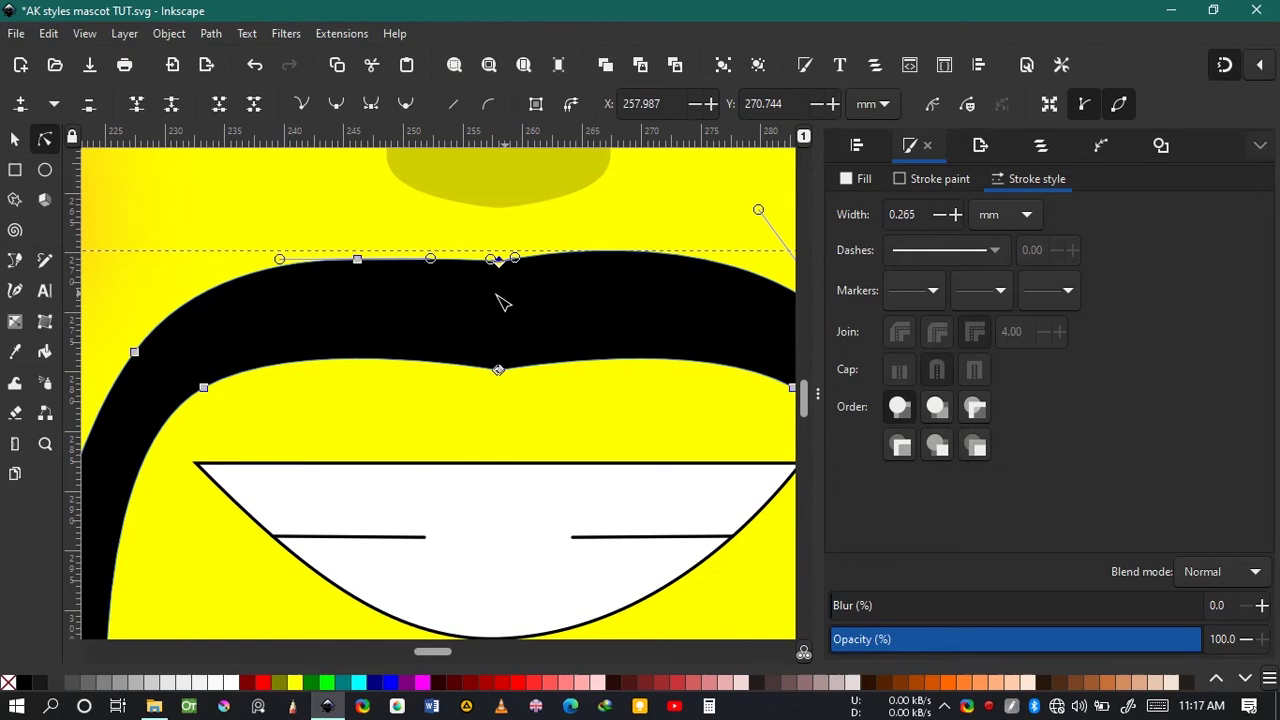
{"action": "left_click_drag", "start_coordinate": [497, 294], "coordinate": [418, 291]}
{"action": "left_click", "coordinate": [280, 259]}
{"action": "key", "text": "Delete"}
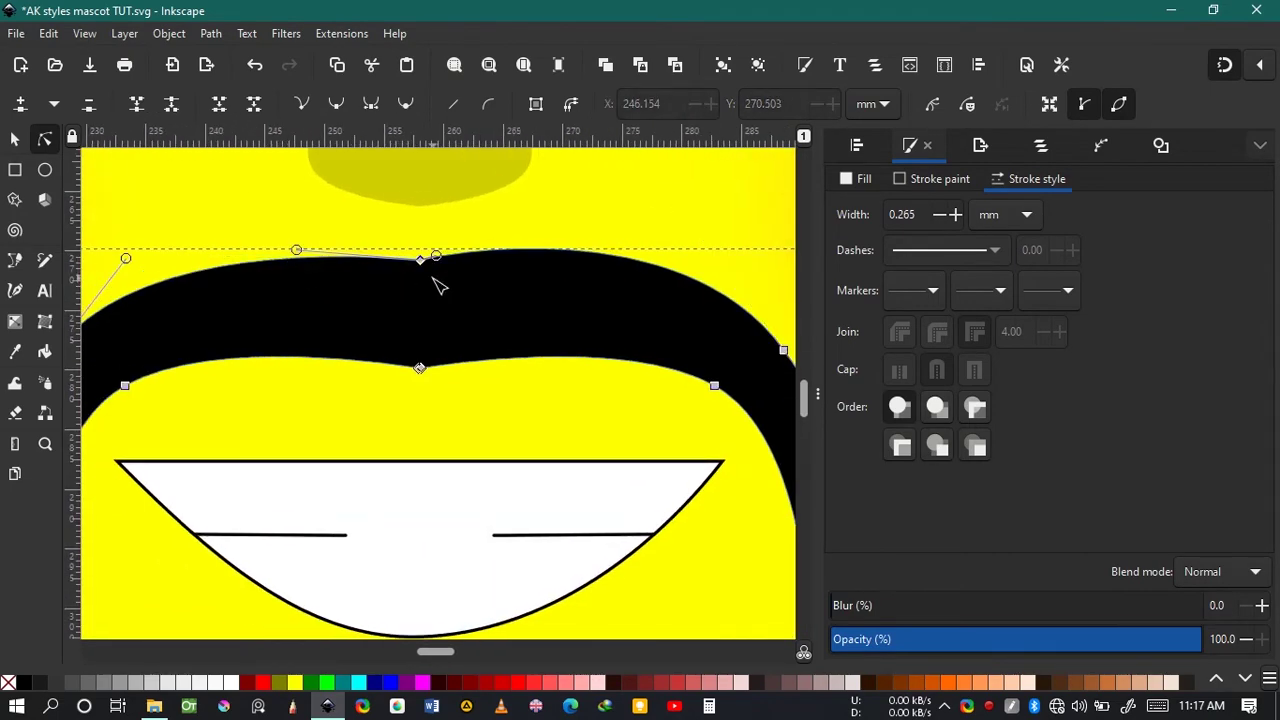
- Adjust the node handles along the moustache's upper edge so both sides curve evenly around the centre
{"action": "left_click_drag", "start_coordinate": [296, 249], "coordinate": [291, 244]}
{"action": "left_click", "coordinate": [422, 260]}
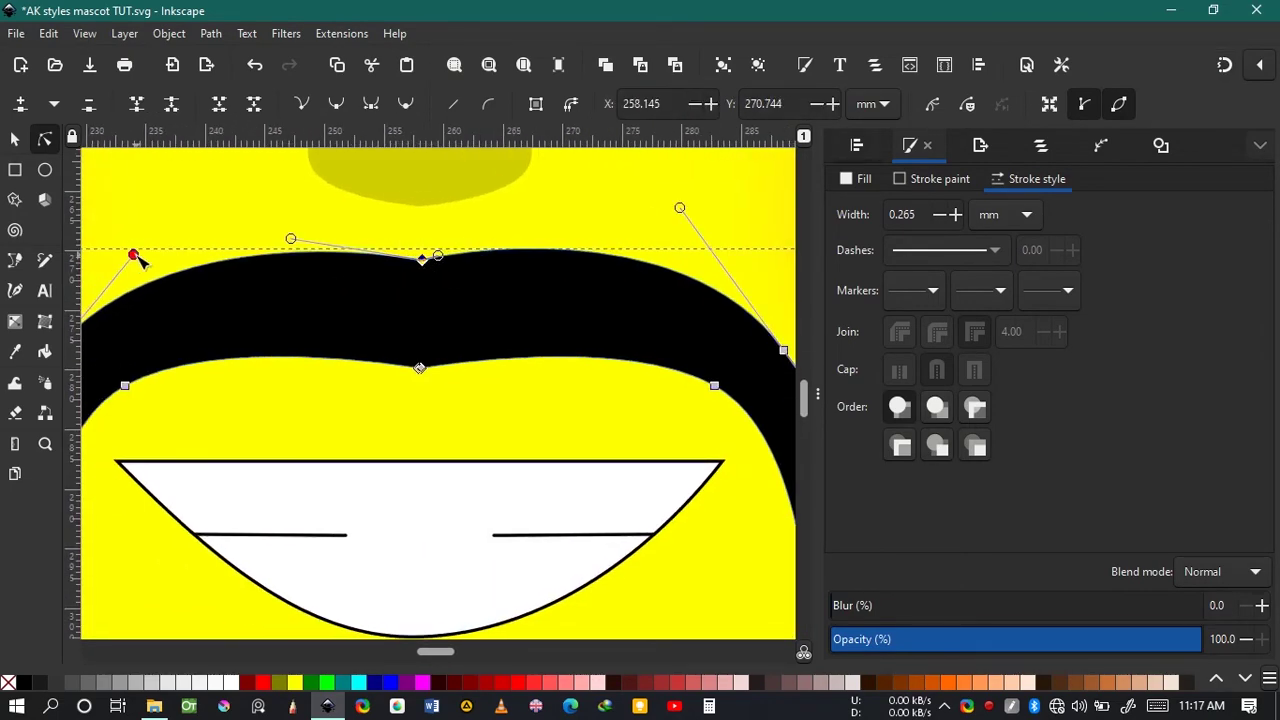
{"action": "left_click_drag", "start_coordinate": [134, 255], "coordinate": [134, 249]}
{"action": "mouse_move", "coordinate": [680, 208]}
{"action": "left_mouse_down"}
{"action": "mouse_move", "coordinate": [706, 251]}
{"action": "mouse_move", "coordinate": [694, 218]}
{"action": "left_mouse_up"}
{"action": "left_click_drag", "start_coordinate": [134, 249], "coordinate": [138, 241]}
- Delete the stray nodes around the centre of the moustache's lower edge, keeping only the middle one
{"action": "left_click", "coordinate": [420, 368], "text": "shift"}
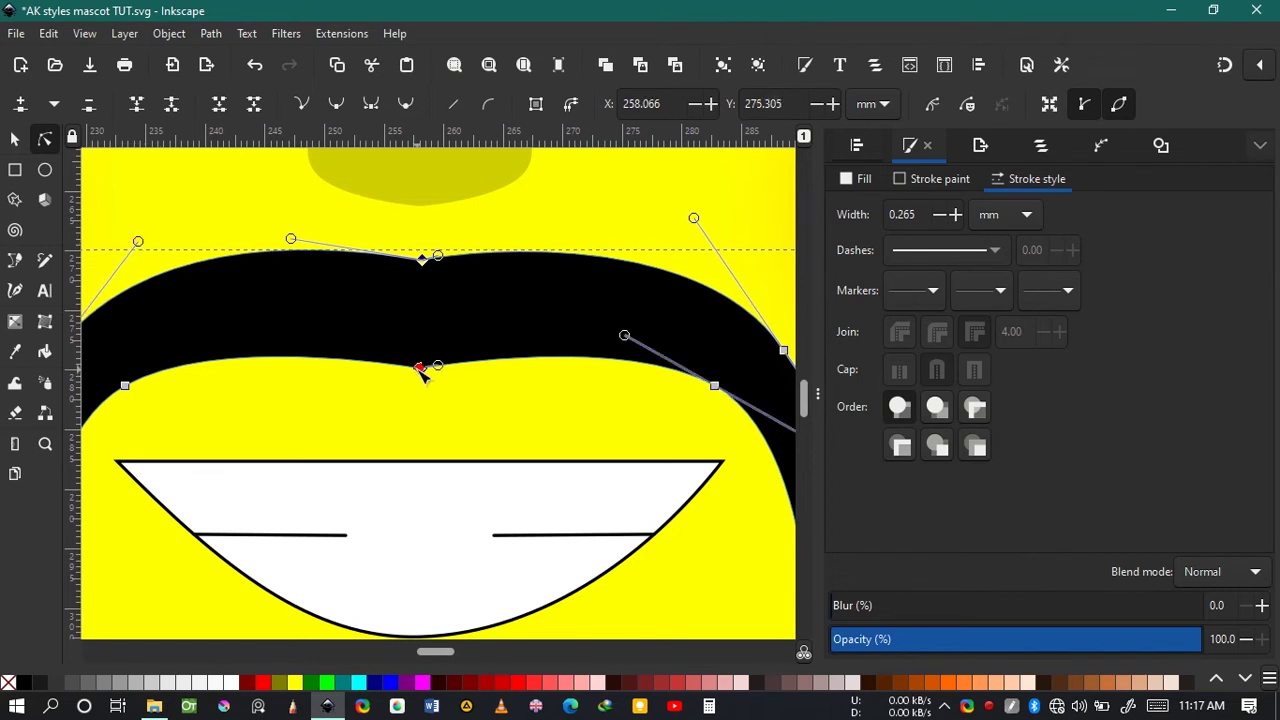
{"action": "left_click", "coordinate": [420, 371]}
{"action": "scroll", "coordinate": [417, 365], "scroll_direction": "up", "scroll_amount": 12}
{"action": "left_click", "coordinate": [414, 350]}
{"action": "left_click", "coordinate": [302, 426]}
{"action": "key", "text": "Delete"}
{"action": "left_click", "coordinate": [502, 426]}
{"action": "key", "text": "Delete"}
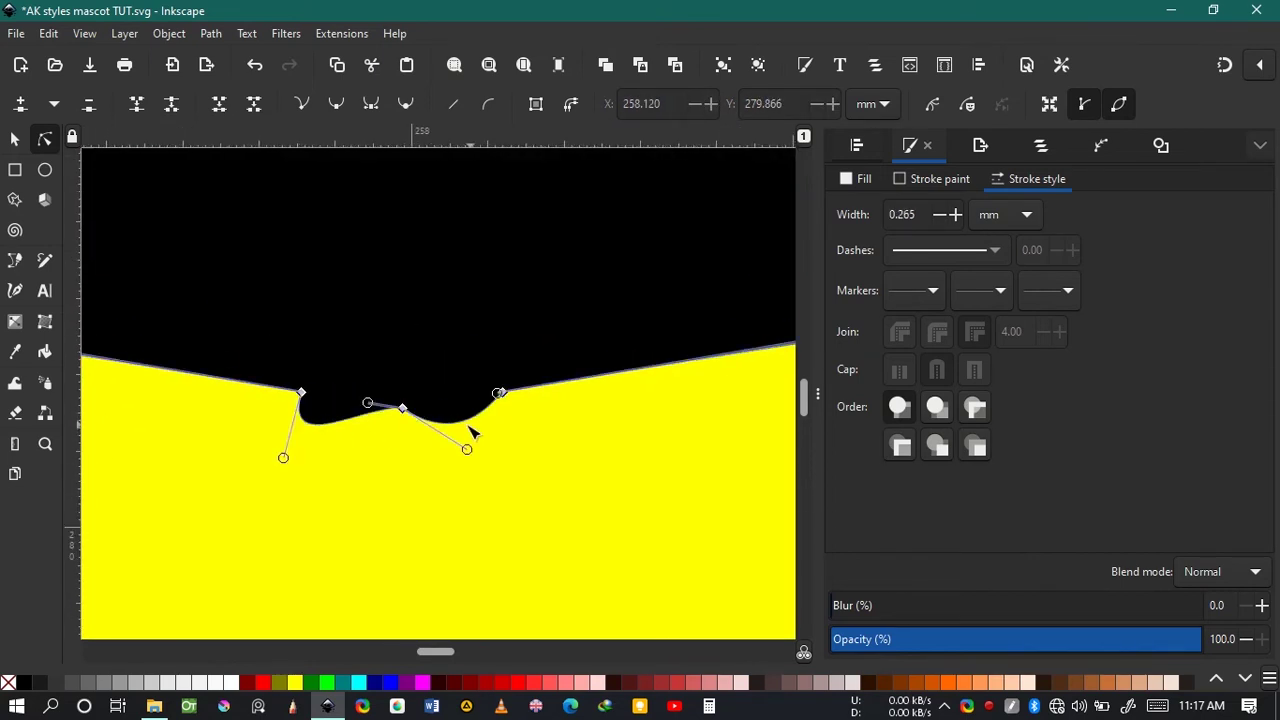
{"action": "left_click", "coordinate": [503, 392]}
{"action": "key", "text": "Delete"}
{"action": "left_click", "coordinate": [303, 392]}
{"action": "key", "text": "Delete"}
{"action": "scroll", "coordinate": [413, 411], "scroll_direction": "down", "scroll_amount": 11}
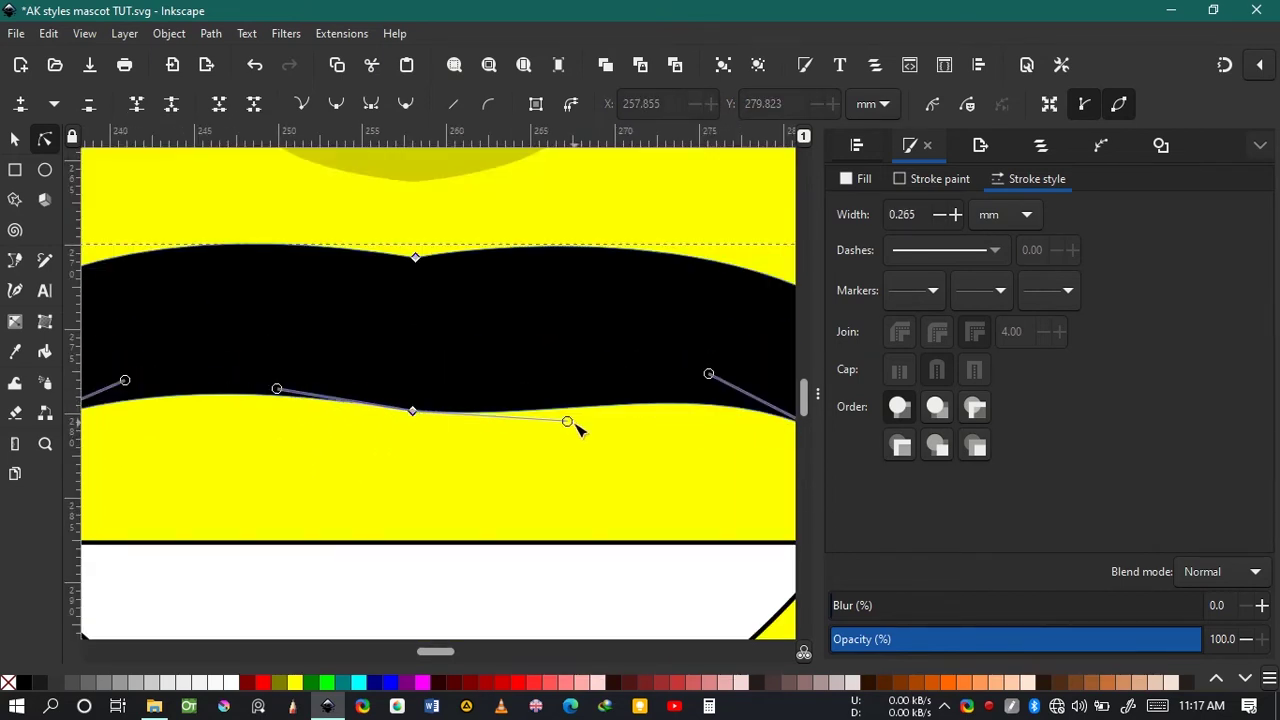
- Raise both handles of the moustache's lower centre node so the lower edge arches on each side
{"action": "left_click_drag", "start_coordinate": [569, 422], "coordinate": [580, 383]}
{"action": "left_click_drag", "start_coordinate": [277, 389], "coordinate": [275, 382]}
{"action": "left_click", "coordinate": [300, 440]}
{"action": "scroll", "coordinate": [300, 440], "scroll_direction": "down", "scroll_amount": 5}
- Unite the two nose halves into one path and deselect it
{"action": "scroll", "coordinate": [300, 381], "scroll_direction": "up", "scroll_amount": 6}
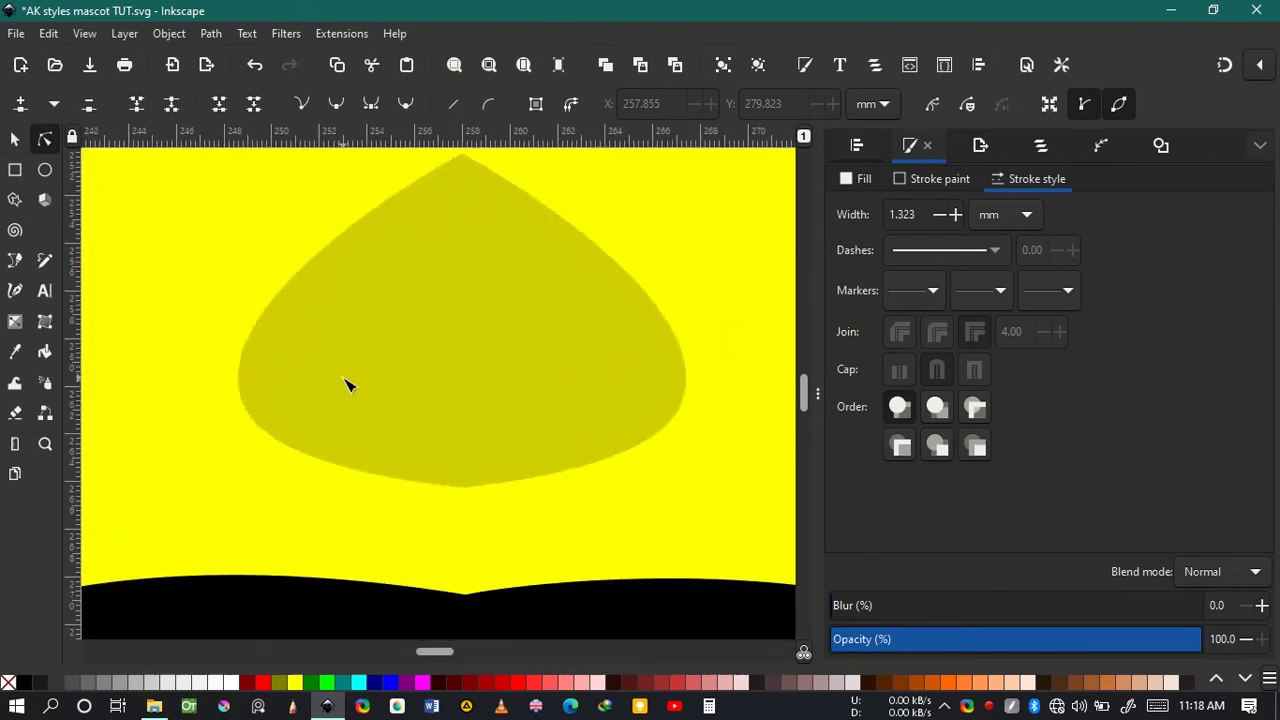
{"action": "left_click", "coordinate": [349, 383]}
{"action": "left_click", "coordinate": [510, 370], "text": "shift"}
{"action": "left_click", "coordinate": [209, 36]}
{"action": "left_click", "coordinate": [222, 133]}
{"action": "scroll", "coordinate": [400, 308], "scroll_direction": "down", "scroll_amount": 8}
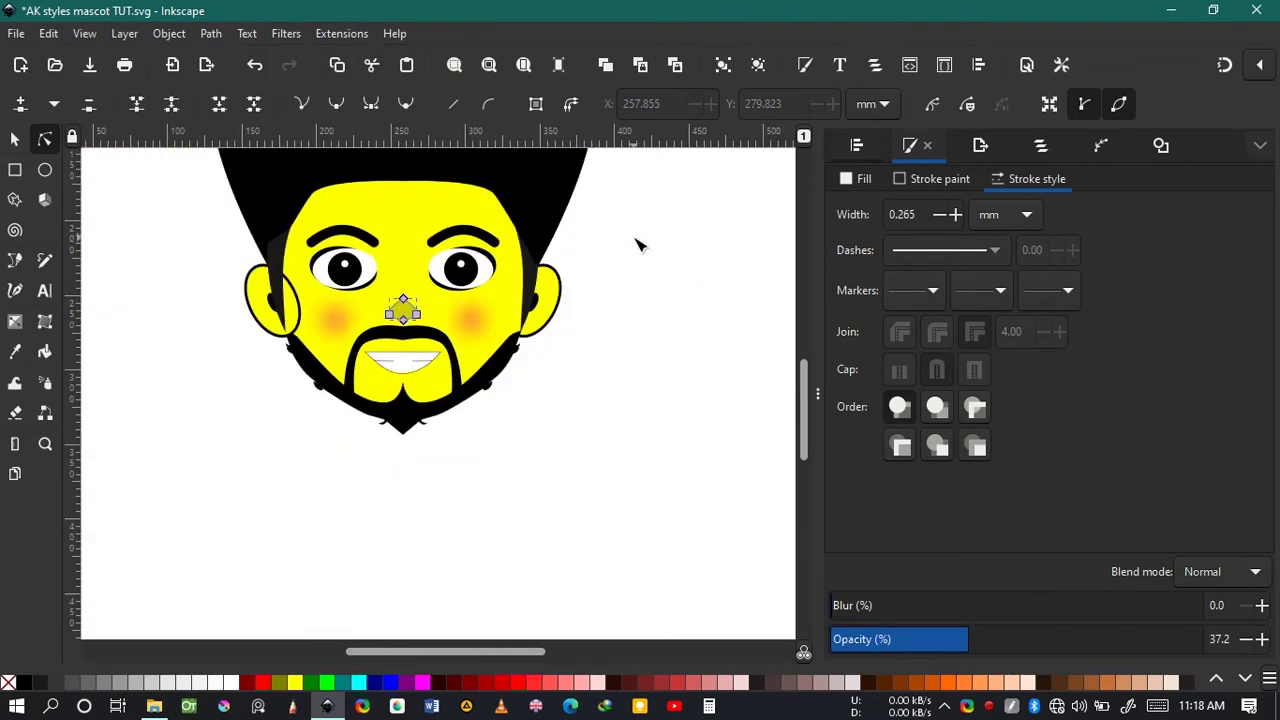
{"action": "left_click", "coordinate": [639, 243]}
- Group the dark sideburn shapes on both sides of the face
{"action": "scroll", "coordinate": [639, 243], "scroll_direction": "down", "scroll_amount": 2}
{"action": "scroll", "coordinate": [512, 234], "scroll_direction": "up", "scroll_amount": 4}
{"action": "scroll", "coordinate": [206, 365], "scroll_direction": "down", "scroll_amount": 1}
{"action": "left_click", "coordinate": [243, 320]}
{"action": "key", "text": "s"}
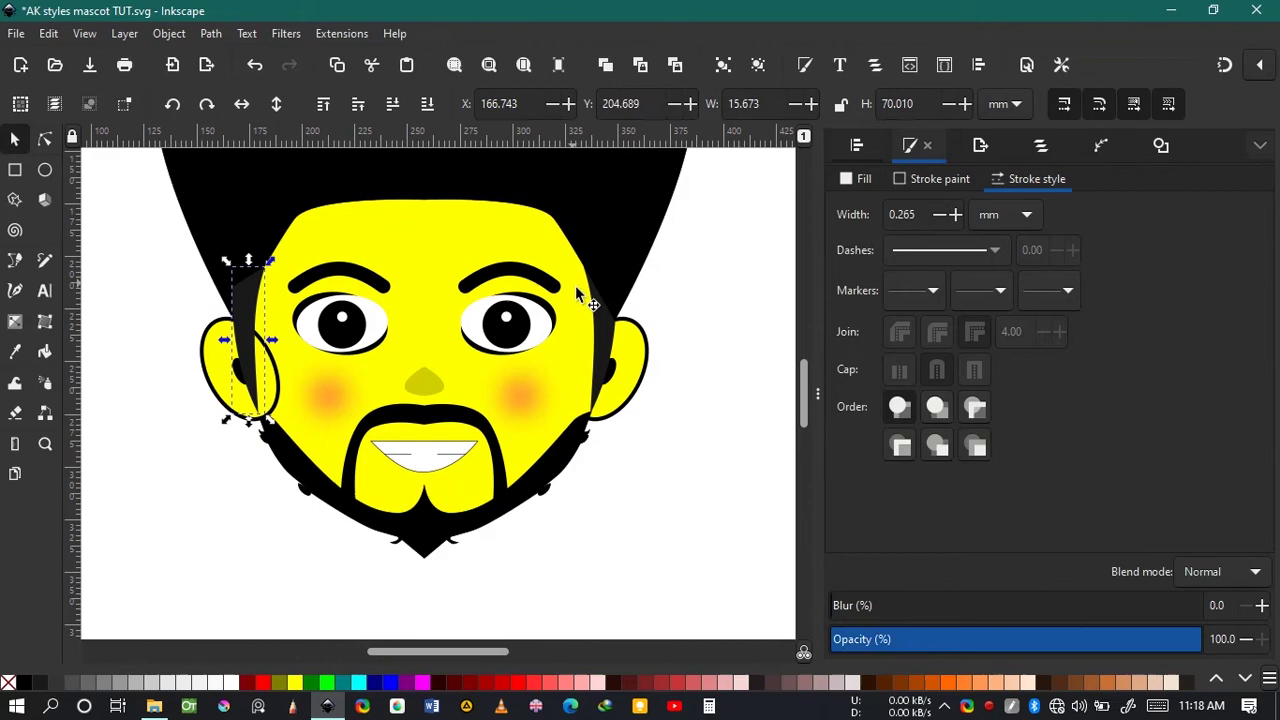
{"action": "left_click", "coordinate": [162, 33]}
{"action": "left_click", "coordinate": [222, 211]}
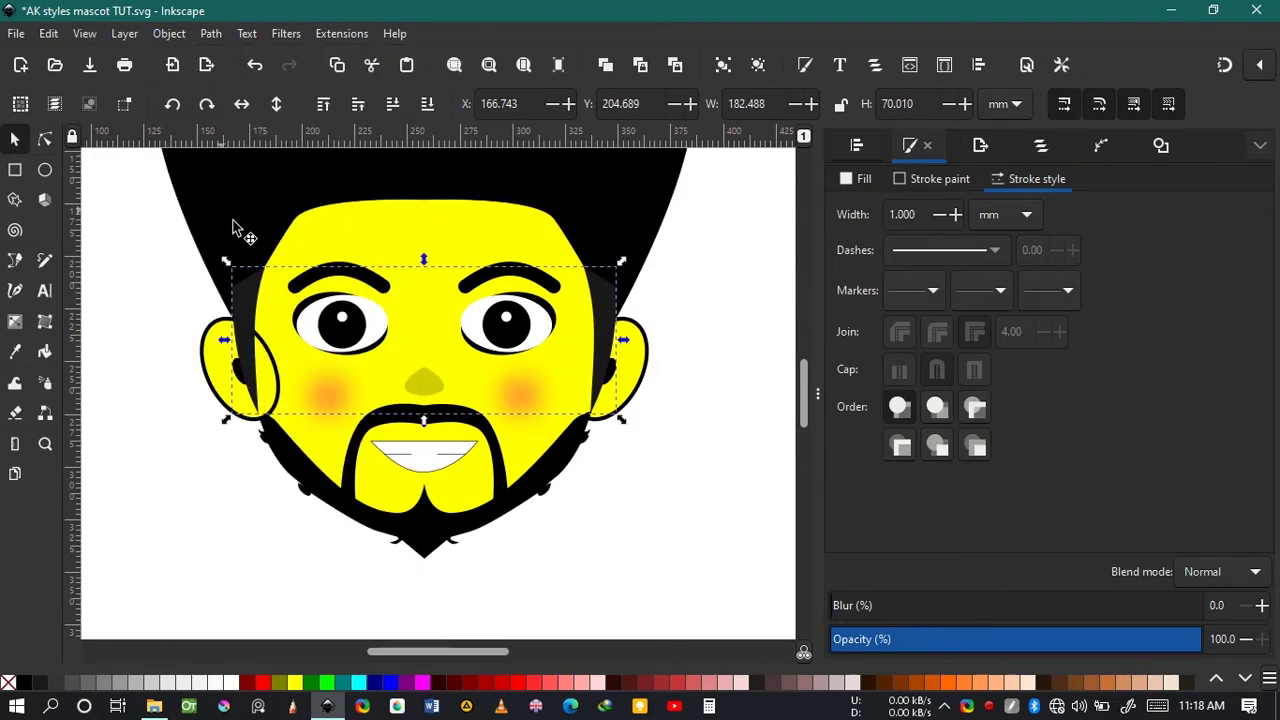
- Group the two ears, send the group to the bottom of the stack and deselect it
{"action": "left_click", "coordinate": [218, 358]}
{"action": "left_click", "coordinate": [626, 350], "text": "shift"}
{"action": "key", "text": "ctrl+g"}
{"action": "left_click", "coordinate": [426, 104]}
{"action": "left_click", "coordinate": [180, 287]}
{"action": "scroll", "coordinate": [180, 286], "scroll_direction": "down", "scroll_amount": 2}
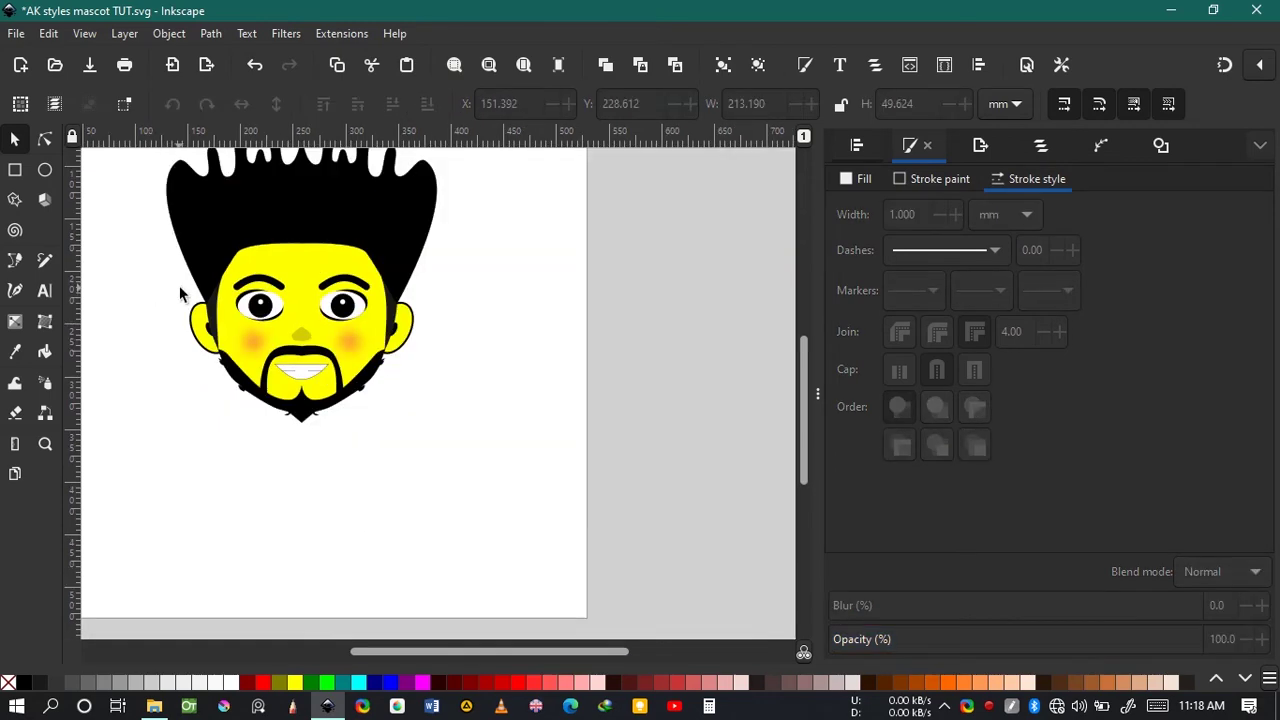
- Widen the mouth evenly on both sides to about 57.7 mm and thicken its outline, using px units
{"action": "scroll", "coordinate": [244, 285], "scroll_direction": "up", "scroll_amount": 1}
{"action": "scroll", "coordinate": [309, 451], "scroll_direction": "up", "scroll_amount": 3}
{"action": "left_click", "coordinate": [439, 440]}
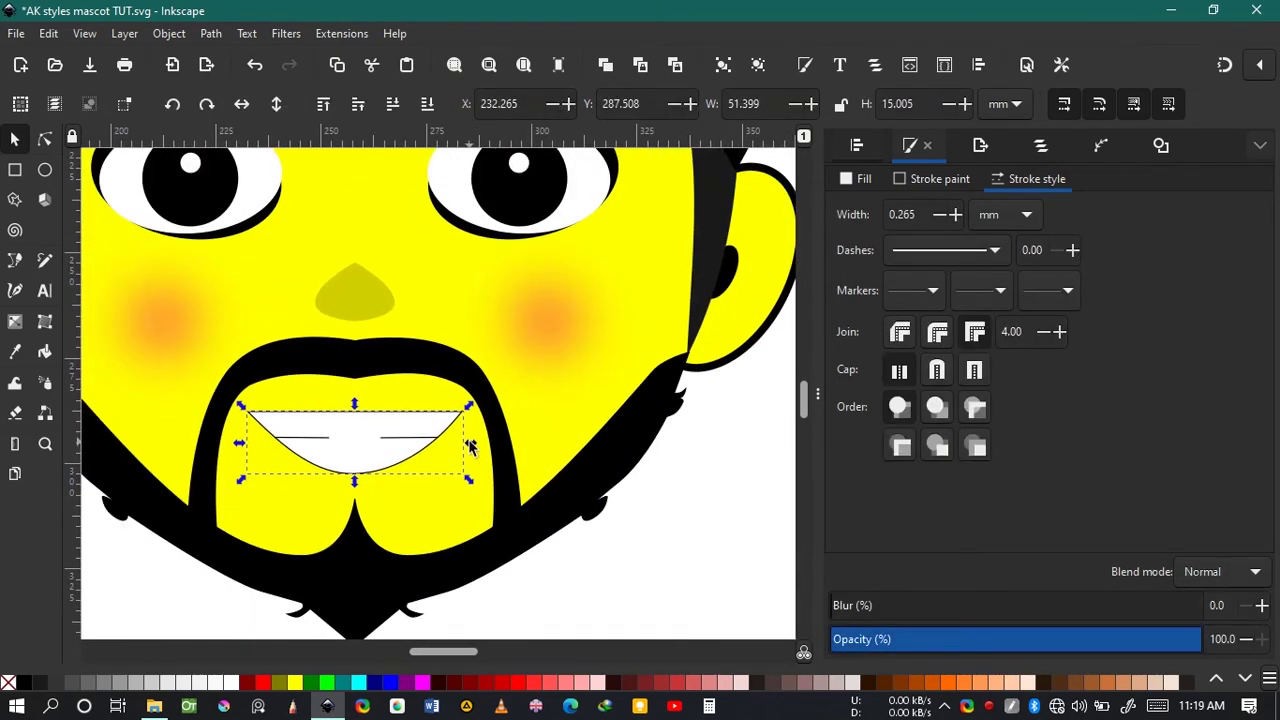
{"action": "left_click_drag", "start_coordinate": [470, 446], "coordinate": [483, 449]}
{"action": "left_click", "coordinate": [1026, 214]}
{"action": "left_click", "coordinate": [1000, 108]}
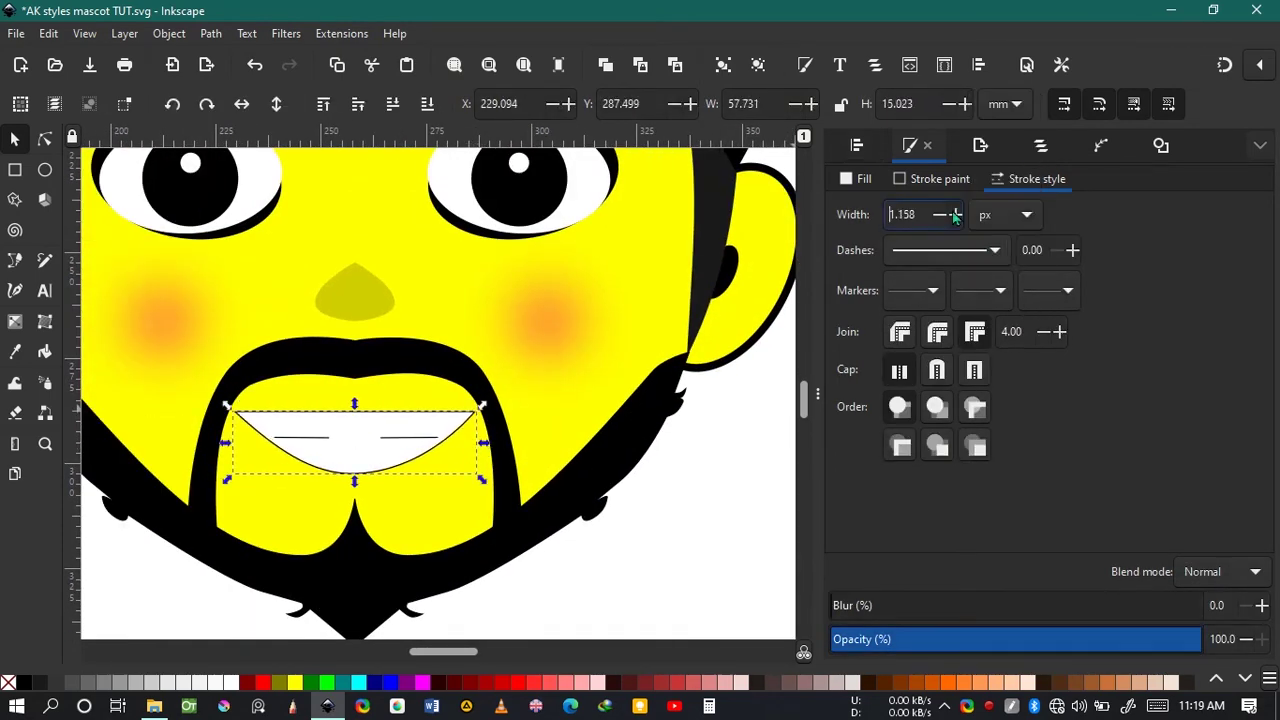
{"action": "left_click", "coordinate": [955, 216]}
{"action": "left_click", "coordinate": [937, 217]}
- Set the stroke width of both tooth lines to 3 px
{"action": "scroll", "coordinate": [258, 449], "scroll_direction": "up", "scroll_amount": 2}
{"action": "left_click", "coordinate": [345, 425]}
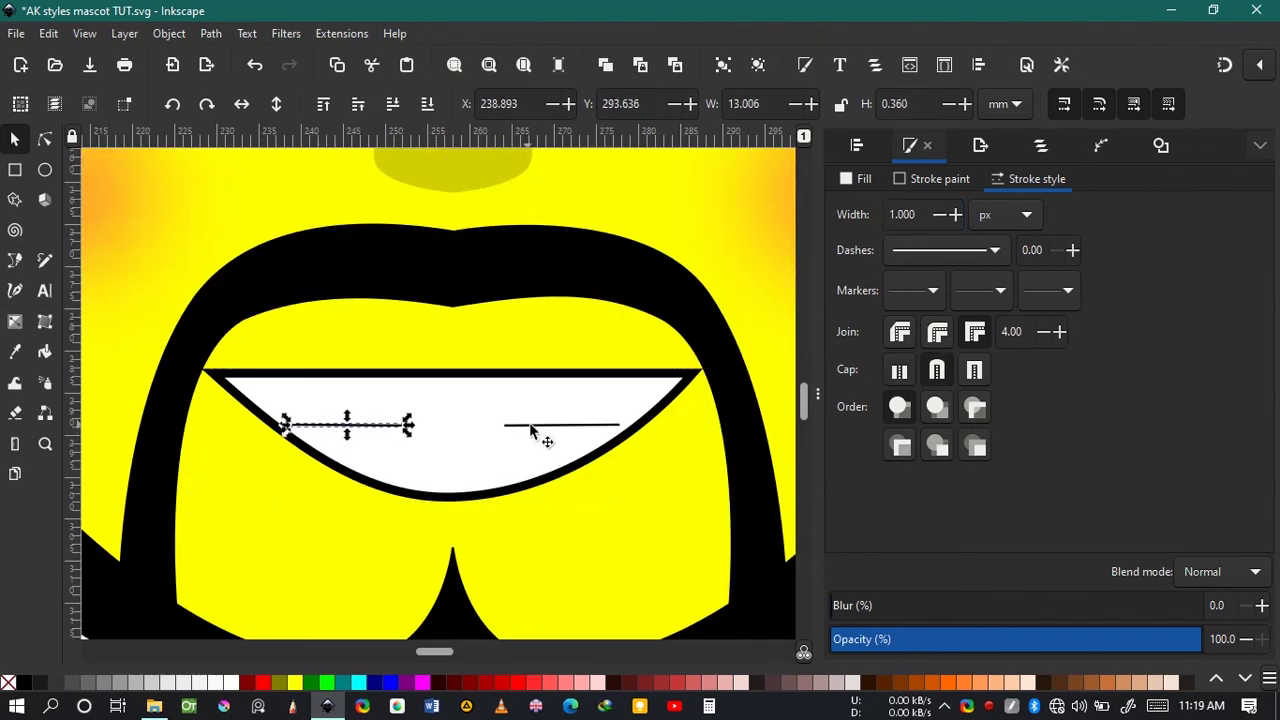
{"action": "left_click", "coordinate": [532, 434]}
{"action": "left_click", "coordinate": [383, 425]}
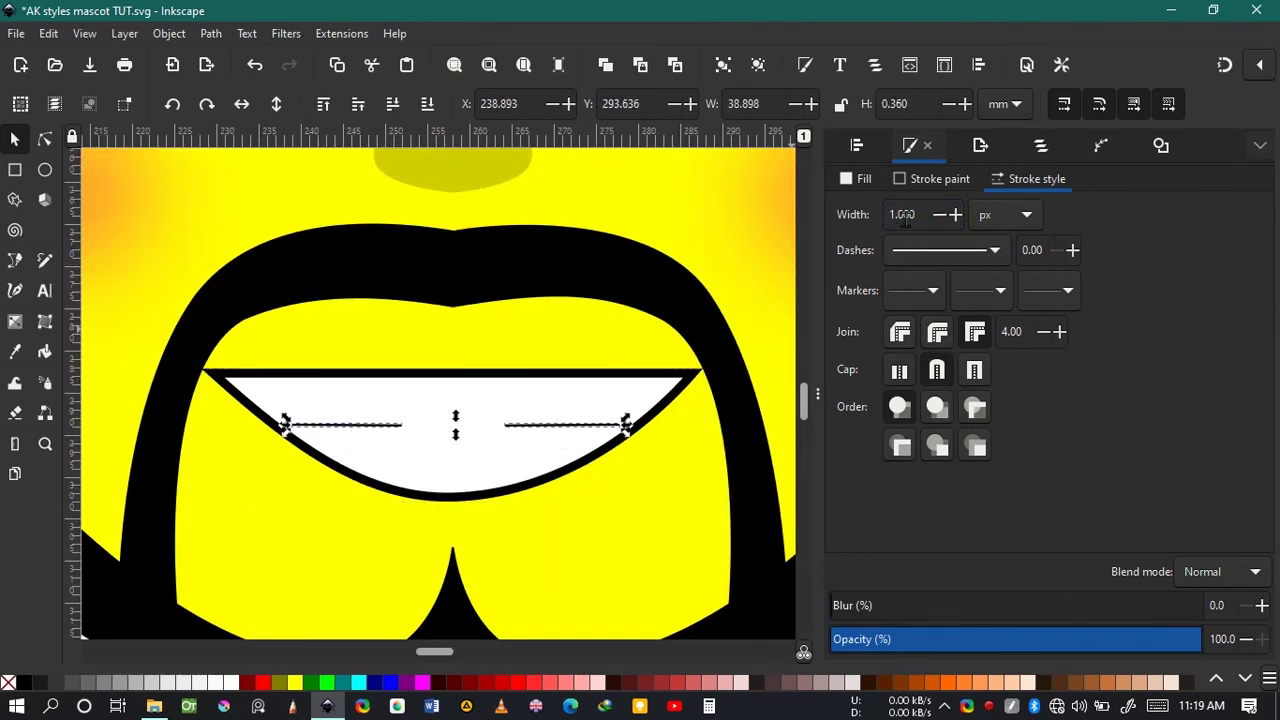
{"action": "type", "text": "3"}
{"action": "key", "text": "Return"}
- Move the two tooth lines outward so their outer ends meet the thickened mouth outline, undoing the surplus last shift
{"action": "left_click", "coordinate": [343, 443]}
{"action": "left_click", "coordinate": [338, 425]}
{"action": "scroll", "coordinate": [338, 425], "scroll_direction": "up", "scroll_amount": 4}
{"action": "left_click_drag", "start_coordinate": [338, 425], "coordinate": [280, 429]}
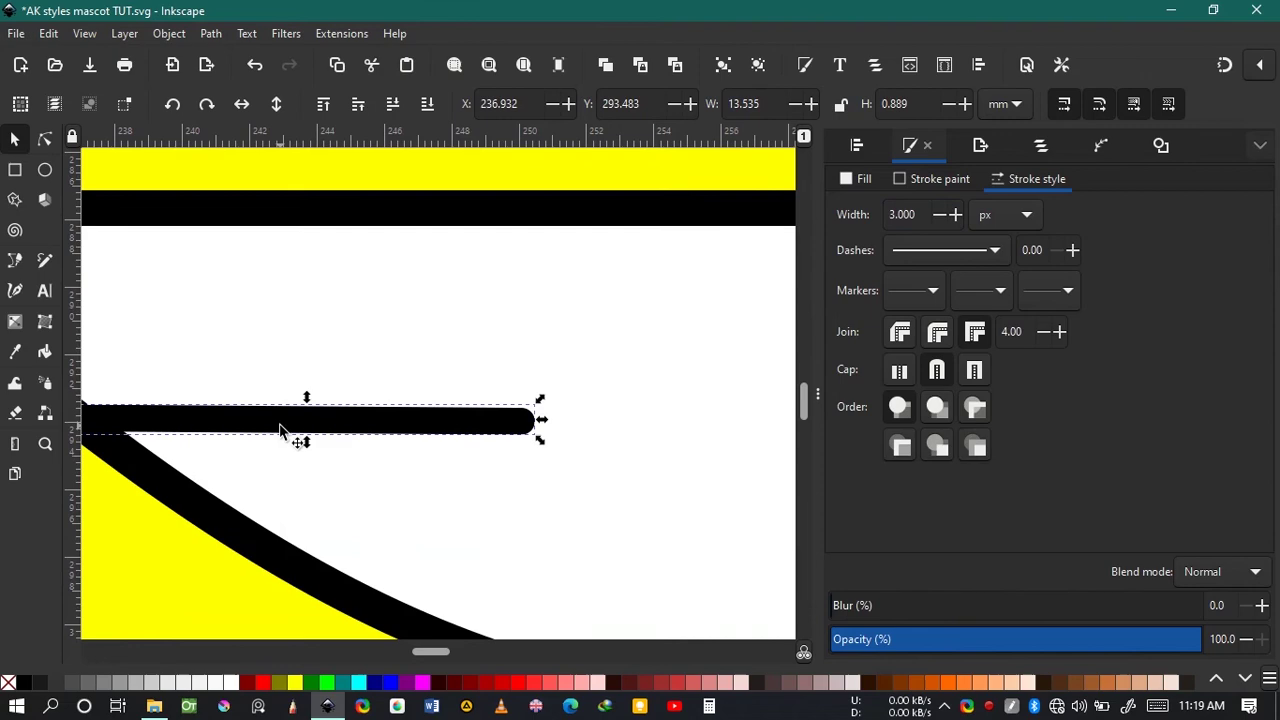
{"action": "scroll", "coordinate": [280, 429], "scroll_direction": "down", "scroll_amount": 6}
{"action": "scroll", "coordinate": [405, 425], "scroll_direction": "up", "scroll_amount": 4}
{"action": "left_click_drag", "start_coordinate": [425, 420], "coordinate": [461, 420]}
{"action": "left_click_drag", "start_coordinate": [545, 430], "coordinate": [550, 434]}
{"action": "key", "text": "ctrl+z"}
{"action": "left_click", "coordinate": [565, 460]}
- Group the outline, white, pupil and highlight of the eye on the left side of the face
{"action": "scroll", "coordinate": [566, 467], "scroll_direction": "down", "scroll_amount": 7}
{"action": "left_click", "coordinate": [502, 419]}
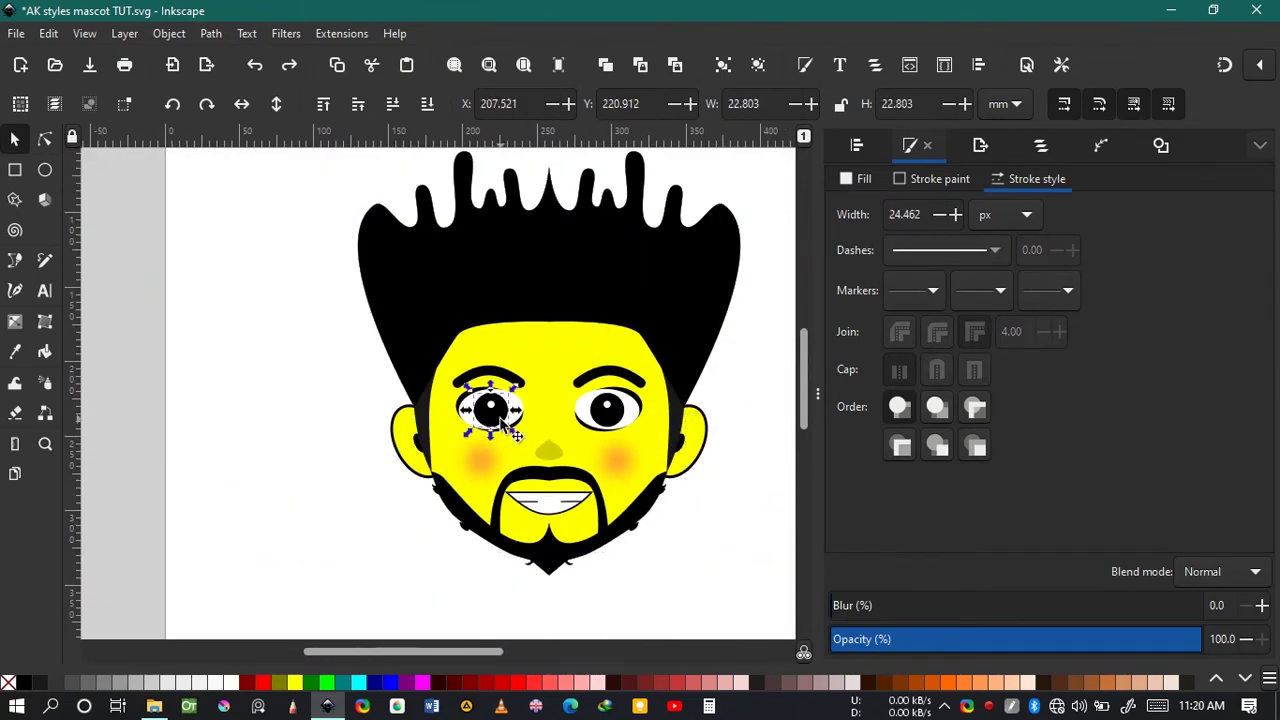
{"action": "scroll", "coordinate": [610, 483], "scroll_direction": "down", "scroll_amount": 2}
{"action": "scroll", "coordinate": [590, 480], "scroll_direction": "up", "scroll_amount": 6}
{"action": "left_click", "coordinate": [482, 400]}
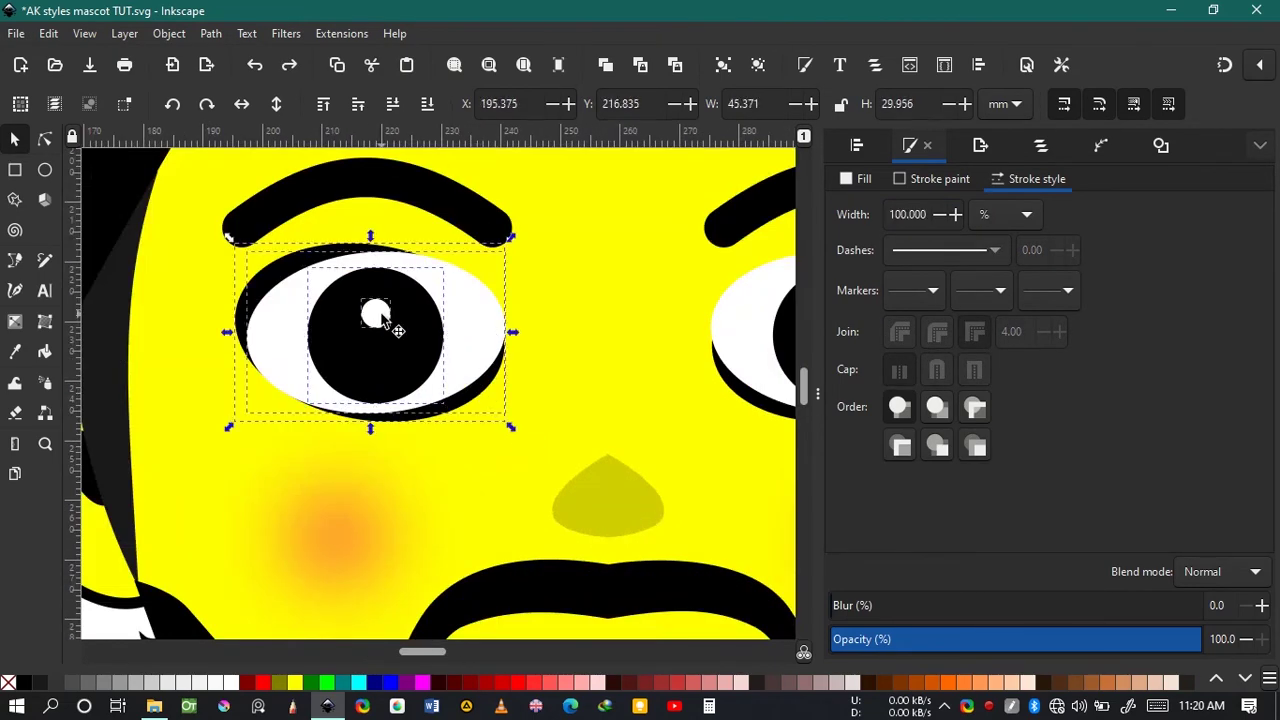
{"action": "key", "text": "ctrl+g"}
- Group the parts of the eye on the right side of the face, and combine that eye with its eyebrow
{"action": "left_click_drag", "start_coordinate": [760, 396], "coordinate": [557, 457]}
{"action": "key", "text": "Escape"}
{"action": "left_click", "coordinate": [742, 340]}
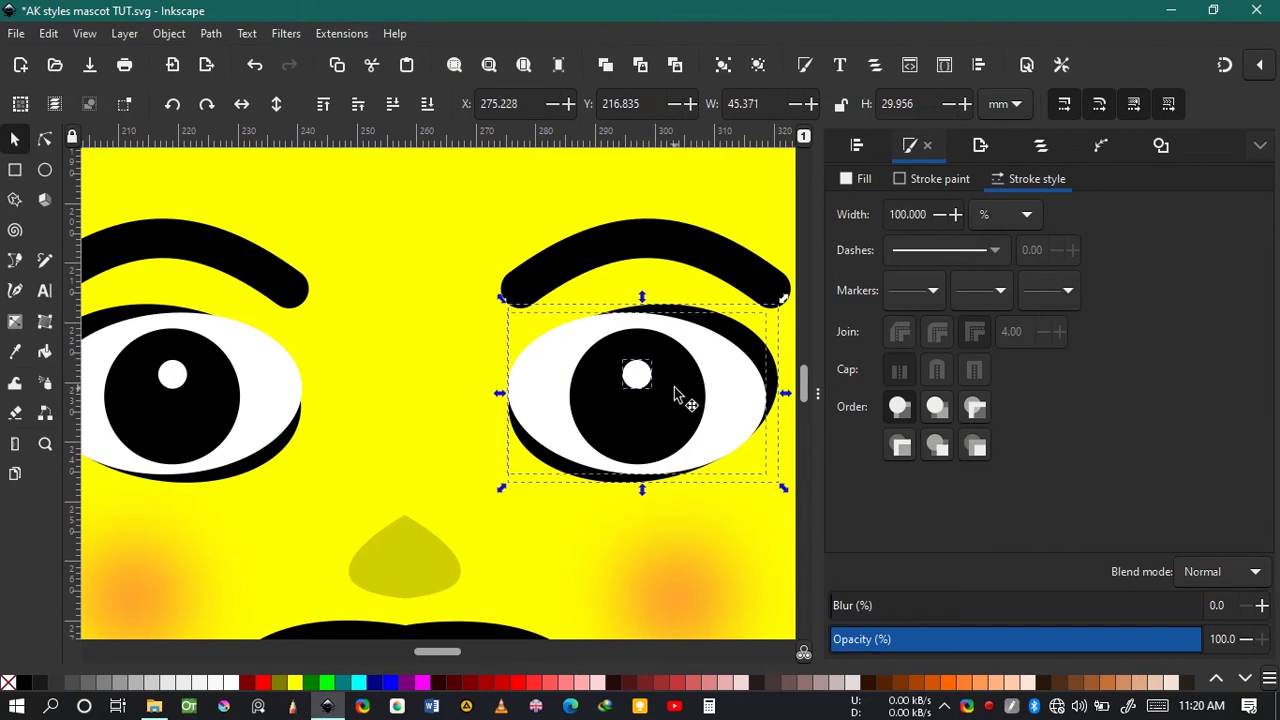
{"action": "left_click", "coordinate": [654, 255], "text": "shift"}
{"action": "left_click", "coordinate": [150, 245], "text": "shift"}
{"action": "left_click", "coordinate": [620, 290]}
{"action": "left_click", "coordinate": [610, 359]}
{"action": "left_click", "coordinate": [615, 251], "text": "shift"}
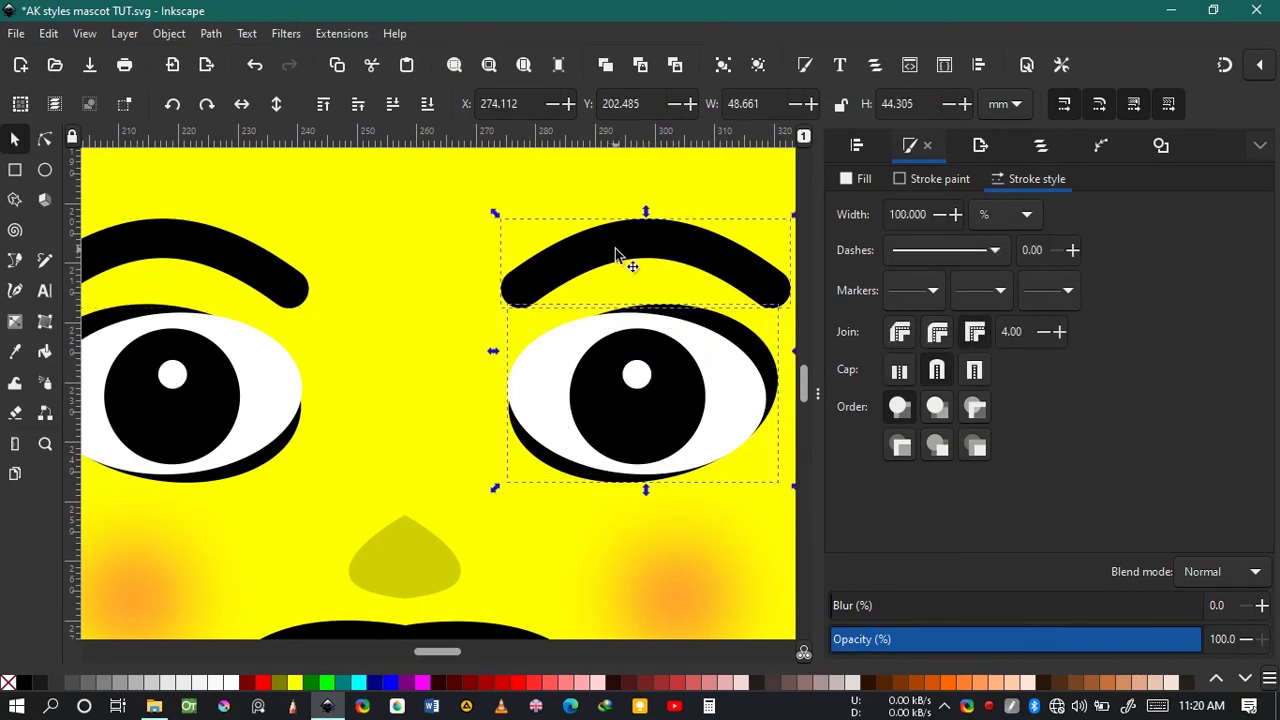
- Group the eye on the left side of the face together with its eyebrow
{"action": "left_click", "coordinate": [225, 345]}
{"action": "left_click", "coordinate": [249, 264], "text": "shift"}
{"action": "key", "text": "ctrl+g"}
- Move both eye-and-eyebrow groups inward toward the nose by about 5.3 mm each
{"action": "scroll", "coordinate": [249, 266], "scroll_direction": "down", "scroll_amount": 2}
{"action": "left_click", "coordinate": [328, 326]}
{"action": "left_click", "coordinate": [193, 343]}
{"action": "key", "text": "shift+Right"}
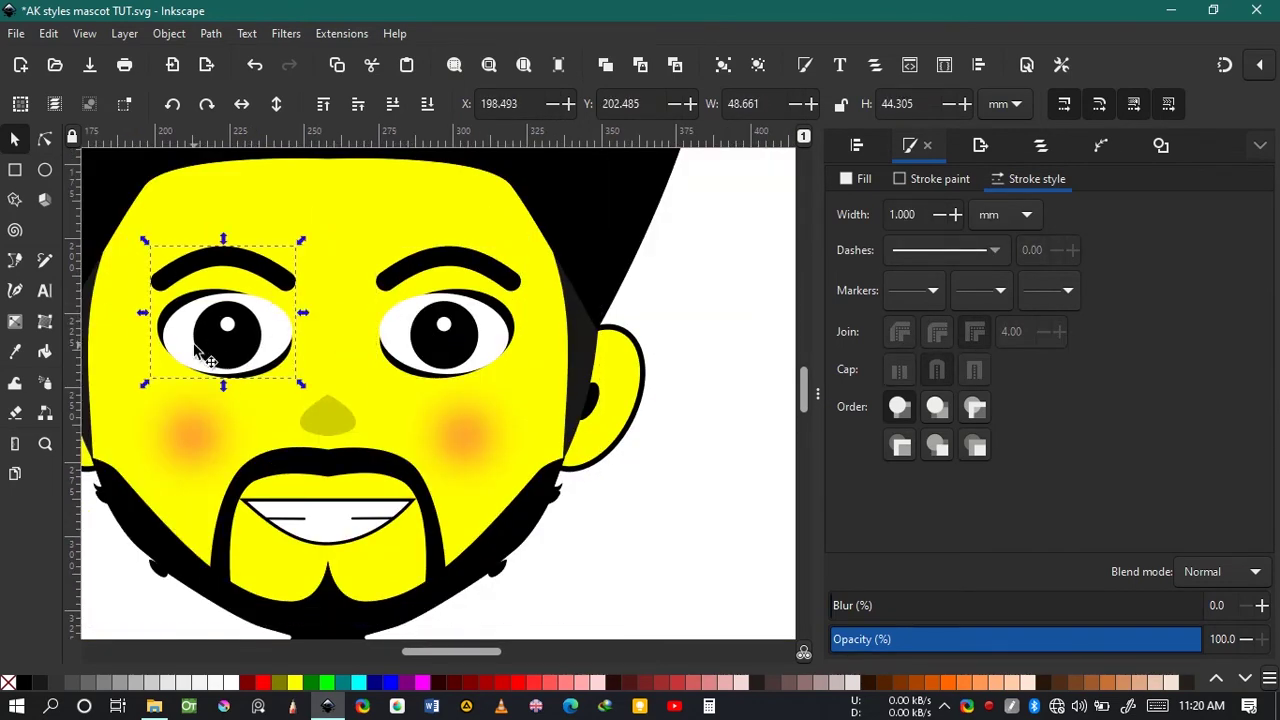
{"action": "left_click", "coordinate": [432, 338]}
{"action": "key", "text": "shift+Left"}
{"action": "left_click", "coordinate": [734, 283]}
{"action": "scroll", "coordinate": [734, 283], "scroll_direction": "down", "scroll_amount": 3}
{"action": "scroll", "coordinate": [734, 283], "scroll_direction": "up", "scroll_amount": 2}
{"action": "scroll", "coordinate": [734, 283], "scroll_direction": "right", "scroll_amount": 4}
{"action": "scroll", "coordinate": [480, 340], "scroll_direction": "down", "scroll_amount": 1}
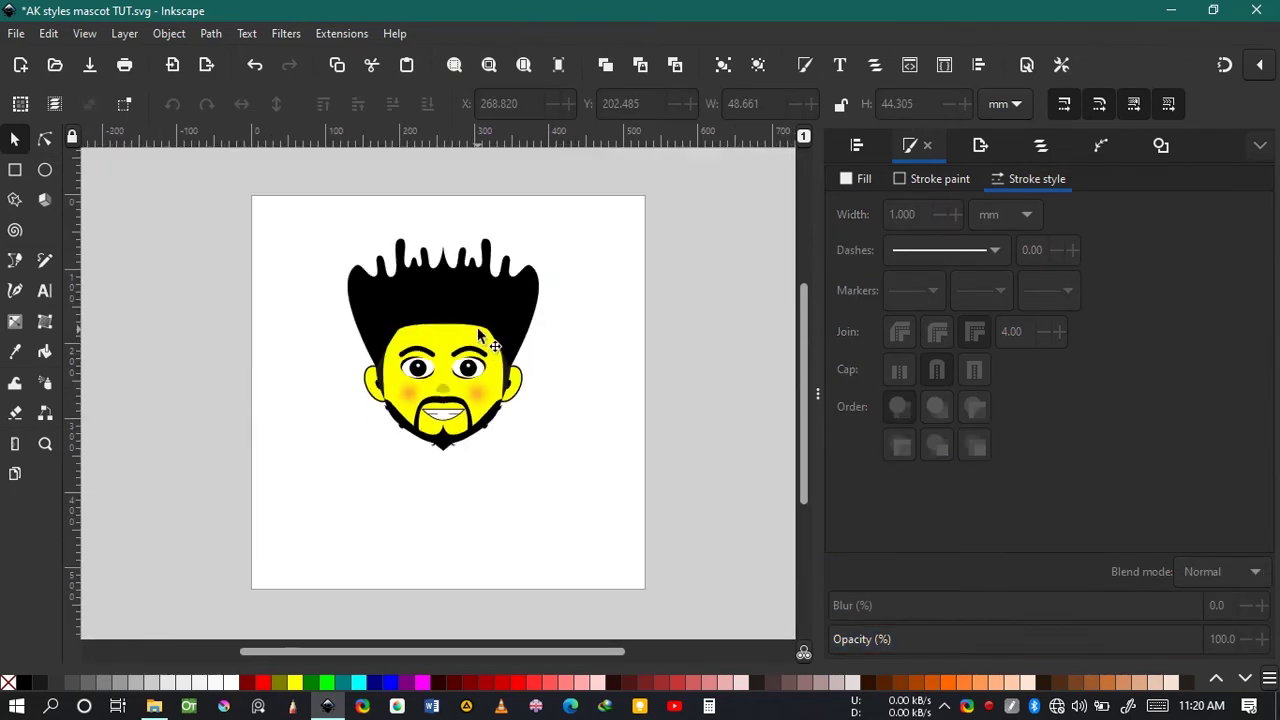
- Enlarge both eye-and-eyebrow groups together around their common centre to about 135.9 mm wide and 50.6 mm high
{"action": "scroll", "coordinate": [457, 368], "scroll_direction": "up", "scroll_amount": 3}
{"action": "left_click", "coordinate": [372, 375]}
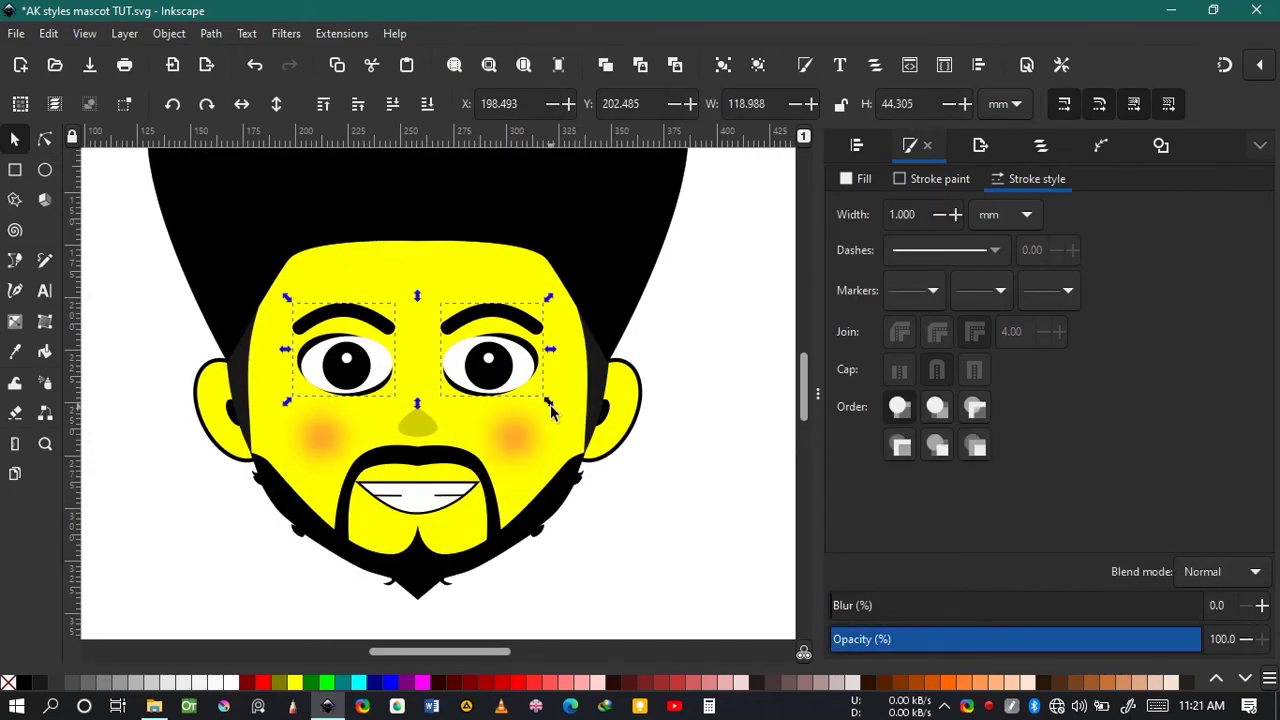
{"action": "left_click_drag", "start_coordinate": [548, 404], "coordinate": [569, 426]}
{"action": "left_click", "coordinate": [717, 303]}
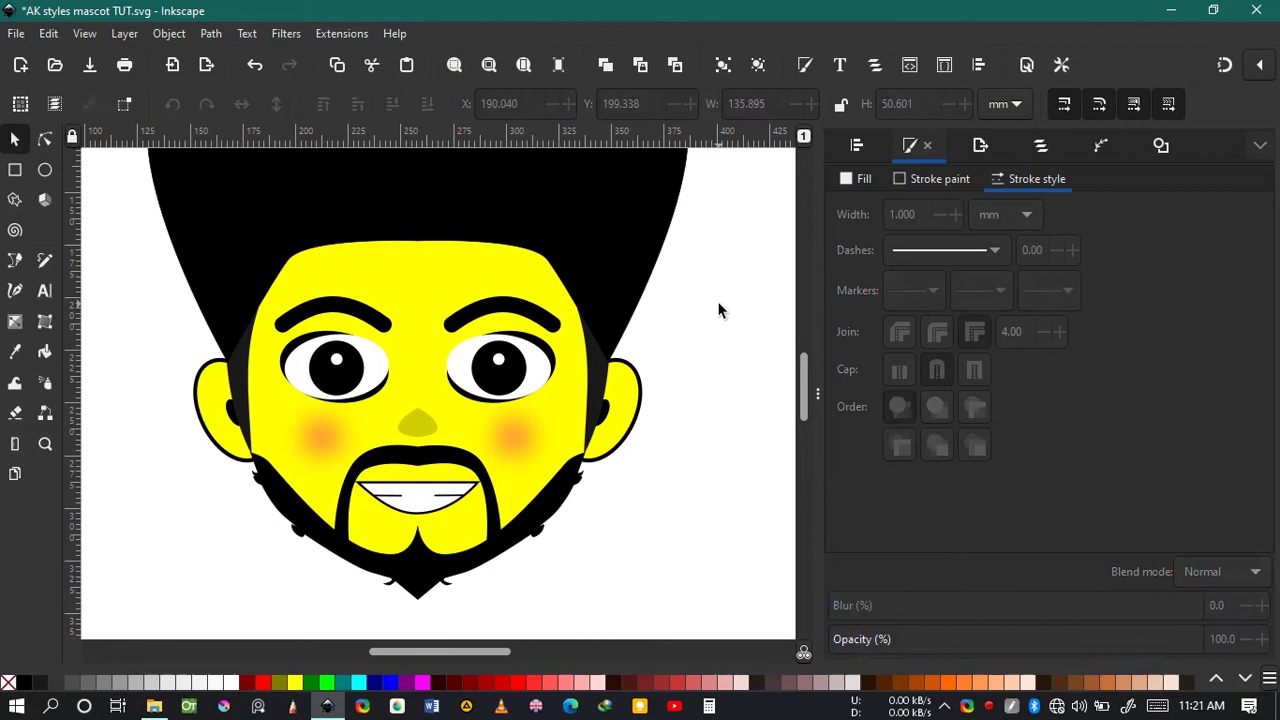
- Resize the pair of ears around their common centre to about 215.7 mm wide and 50.2 mm high
{"action": "scroll", "coordinate": [717, 304], "scroll_direction": "down", "scroll_amount": 2}
{"action": "left_click_drag", "start_coordinate": [708, 308], "coordinate": [620, 424]}
{"action": "left_click", "coordinate": [45, 139]}
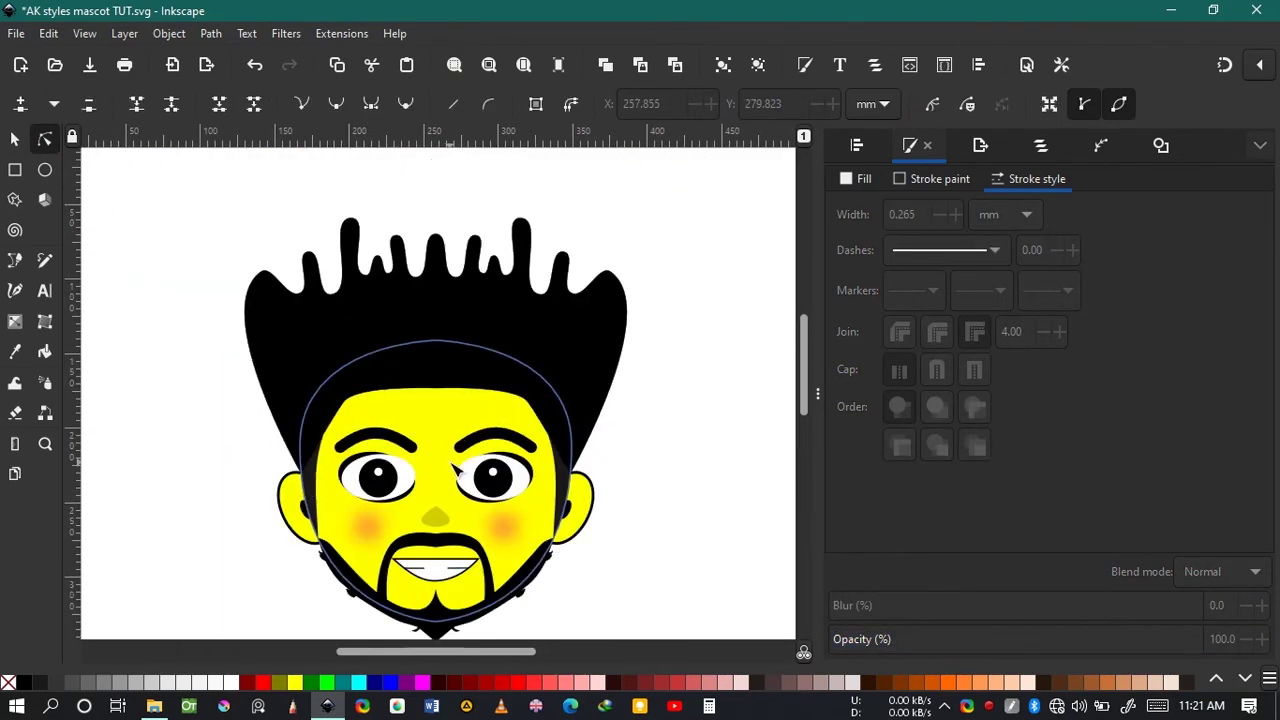
{"action": "left_click", "coordinate": [600, 552]}
{"action": "key", "text": "s"}
{"action": "left_click_drag", "start_coordinate": [603, 555], "coordinate": [600, 555]}
{"action": "left_click", "coordinate": [603, 561]}
{"action": "scroll", "coordinate": [600, 550], "scroll_direction": "down", "scroll_amount": 2}
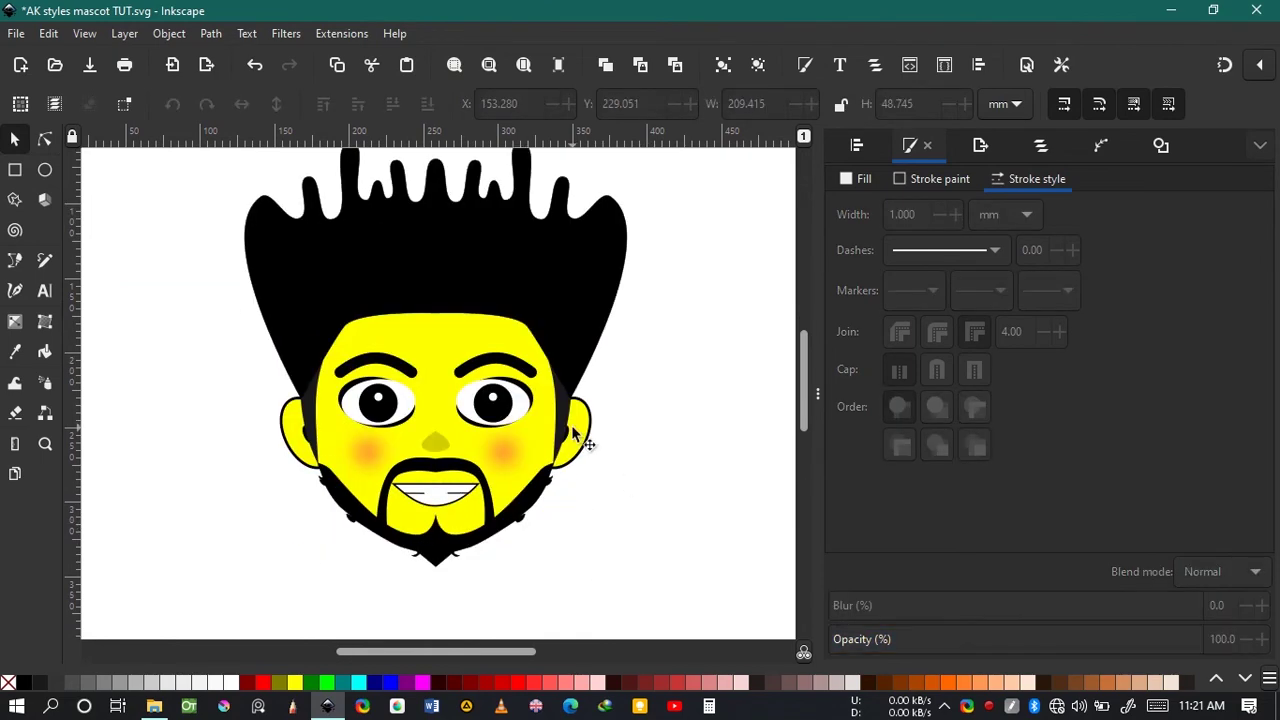
{"action": "left_click", "coordinate": [580, 436]}
{"action": "left_click_drag", "start_coordinate": [580, 437], "coordinate": [580, 431]}
{"action": "left_click", "coordinate": [648, 416]}
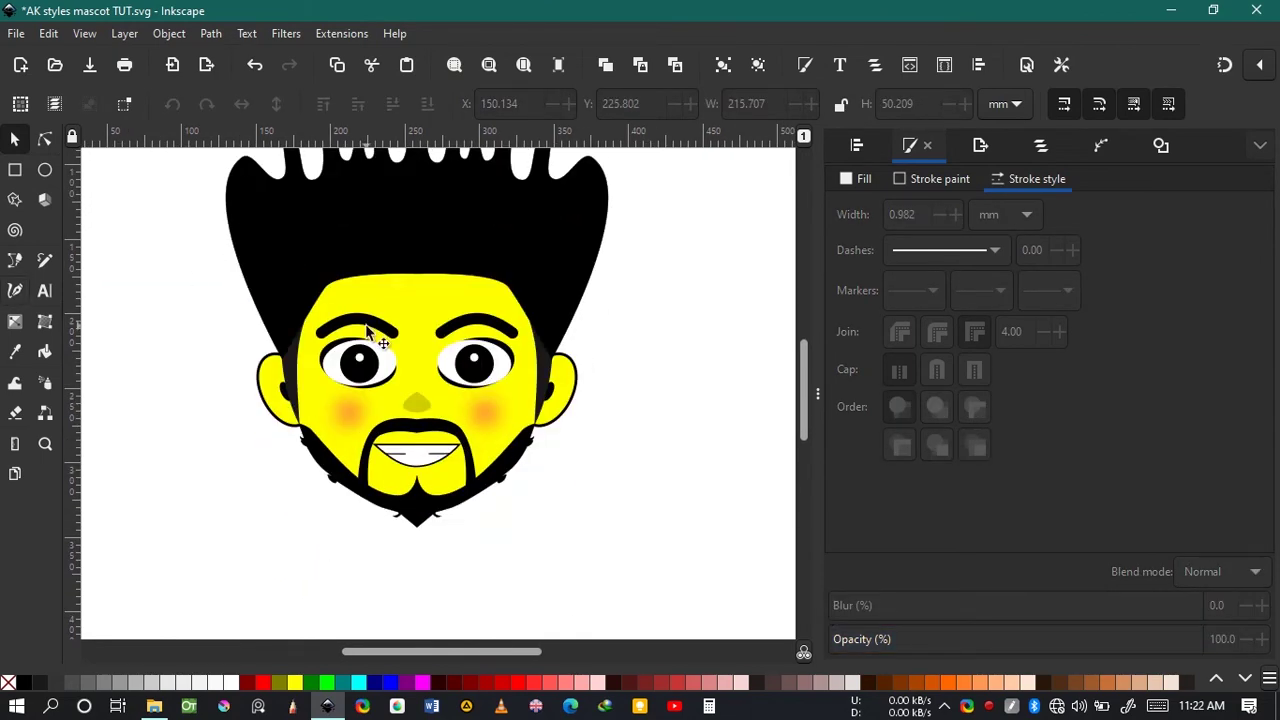
- Ungroup both eye-and-eyebrow groups
{"action": "left_click", "coordinate": [367, 332]}
{"action": "left_click", "coordinate": [629, 314], "text": "shift"}
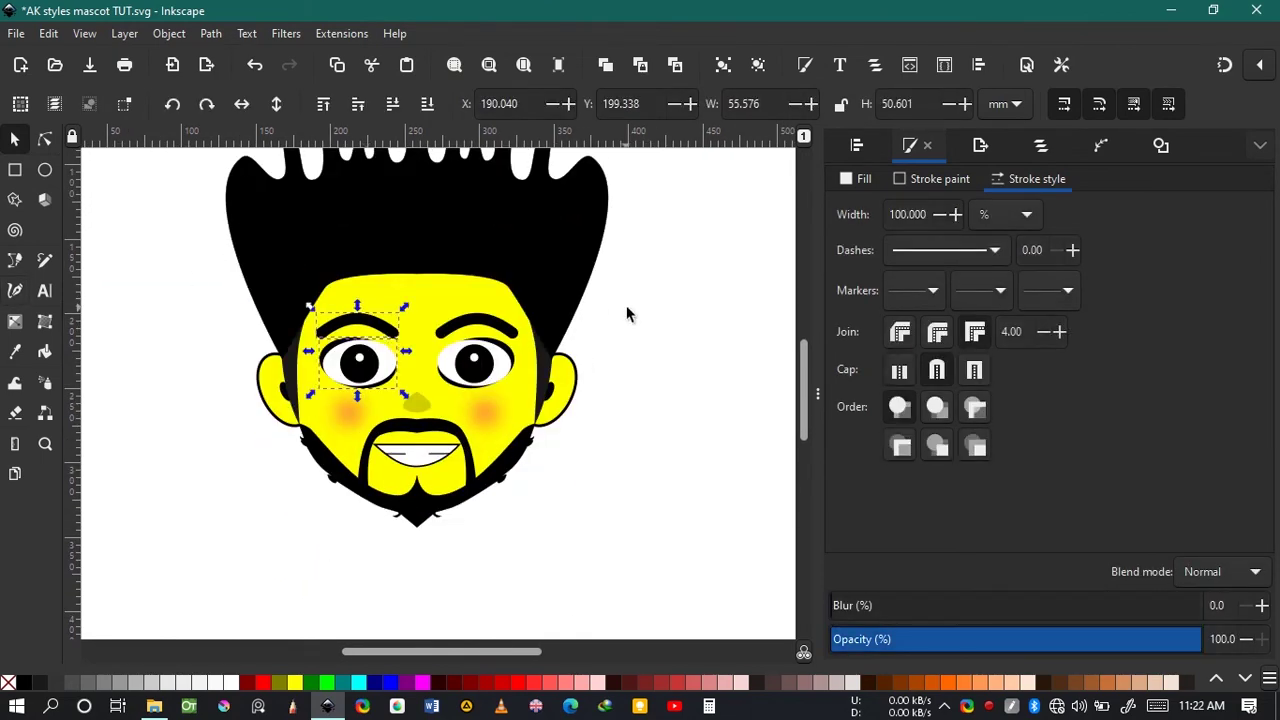
{"action": "scroll", "coordinate": [371, 320], "scroll_direction": "up", "scroll_amount": 3}
{"action": "key", "text": "ctrl+shift+g"}
{"action": "key", "text": "Escape"}
- Convert the stroked lines of both eyebrows into outline paths
{"action": "left_click", "coordinate": [296, 297]}
{"action": "left_click", "coordinate": [210, 34]}
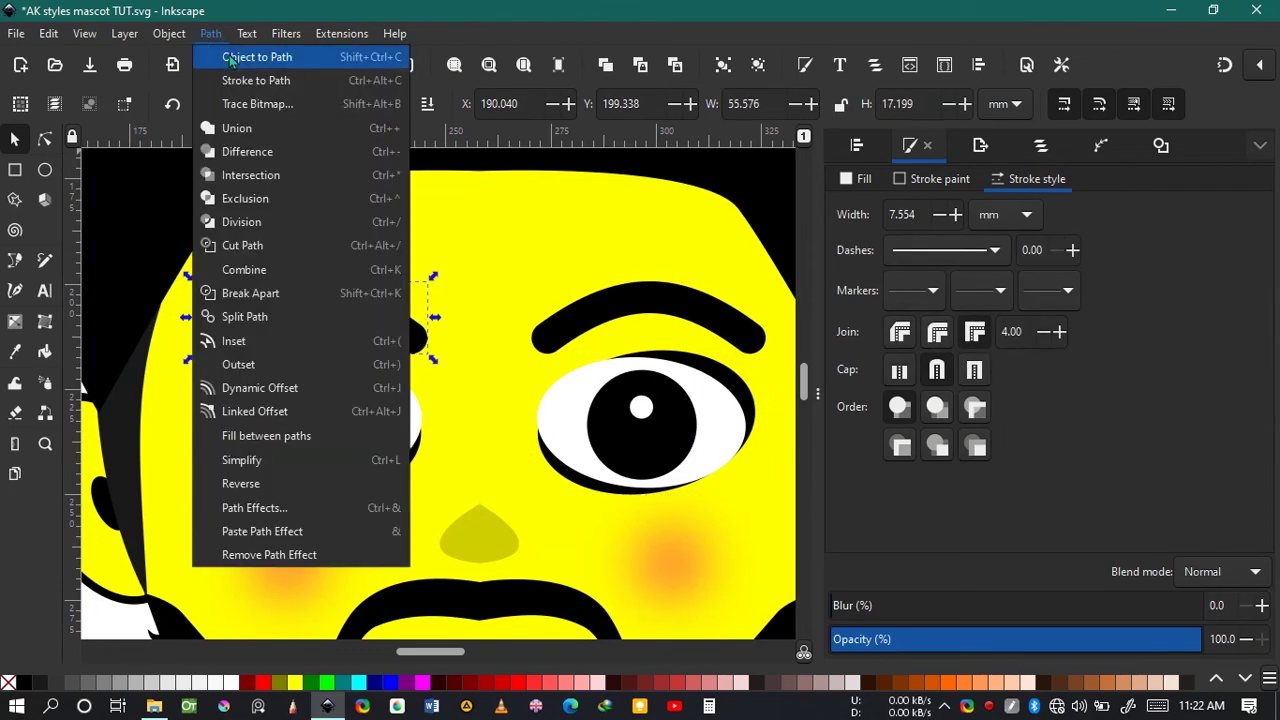
{"action": "left_click", "coordinate": [227, 57]}
{"action": "left_click", "coordinate": [598, 303]}
{"action": "left_click", "coordinate": [210, 36]}
{"action": "left_click", "coordinate": [230, 57]}
{"action": "left_click", "coordinate": [44, 139]}
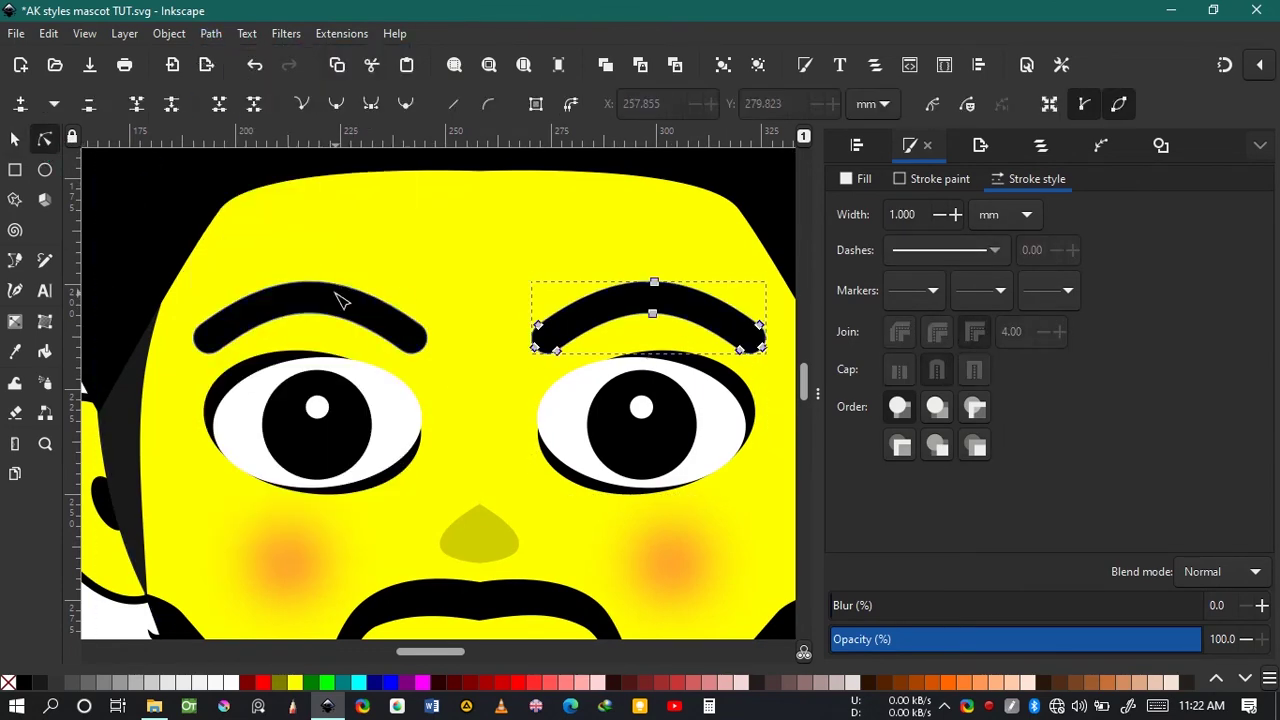
- Draw a closed triangle below the chin with its tip under the beard point and a vertical edge on the outer side
{"action": "scroll", "coordinate": [540, 307], "scroll_direction": "down", "scroll_amount": 4}
{"action": "left_click", "coordinate": [750, 312]}
{"action": "left_click_drag", "start_coordinate": [750, 312], "coordinate": [548, 331]}
{"action": "left_click_drag", "start_coordinate": [148, 345], "coordinate": [245, 374]}
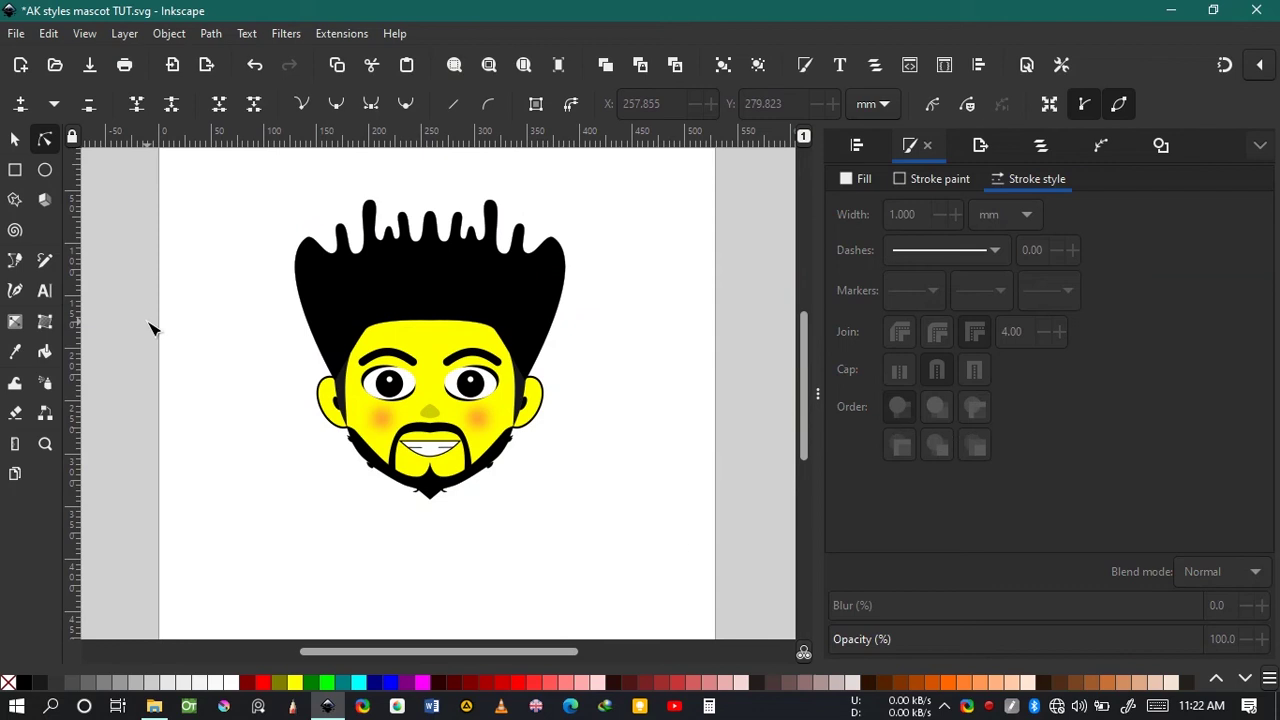
{"action": "key", "text": "s"}
{"action": "scroll", "coordinate": [531, 425], "scroll_direction": "up", "scroll_amount": 2}
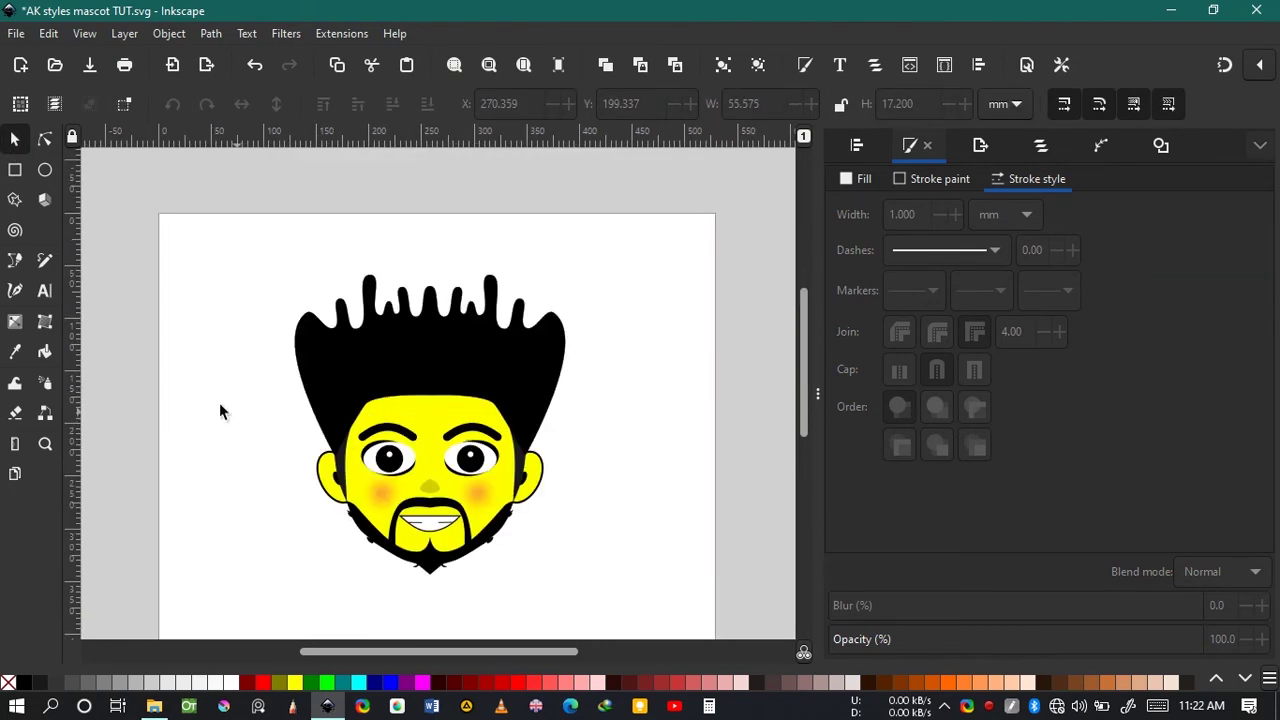
{"action": "left_click", "coordinate": [14, 261]}
{"action": "scroll", "coordinate": [414, 385], "scroll_direction": "down", "scroll_amount": 6}
{"action": "scroll", "coordinate": [414, 385], "scroll_direction": "up", "scroll_amount": 2}
{"action": "left_click", "coordinate": [540, 453], "text": "ctrl"}
{"action": "left_click", "coordinate": [432, 401]}
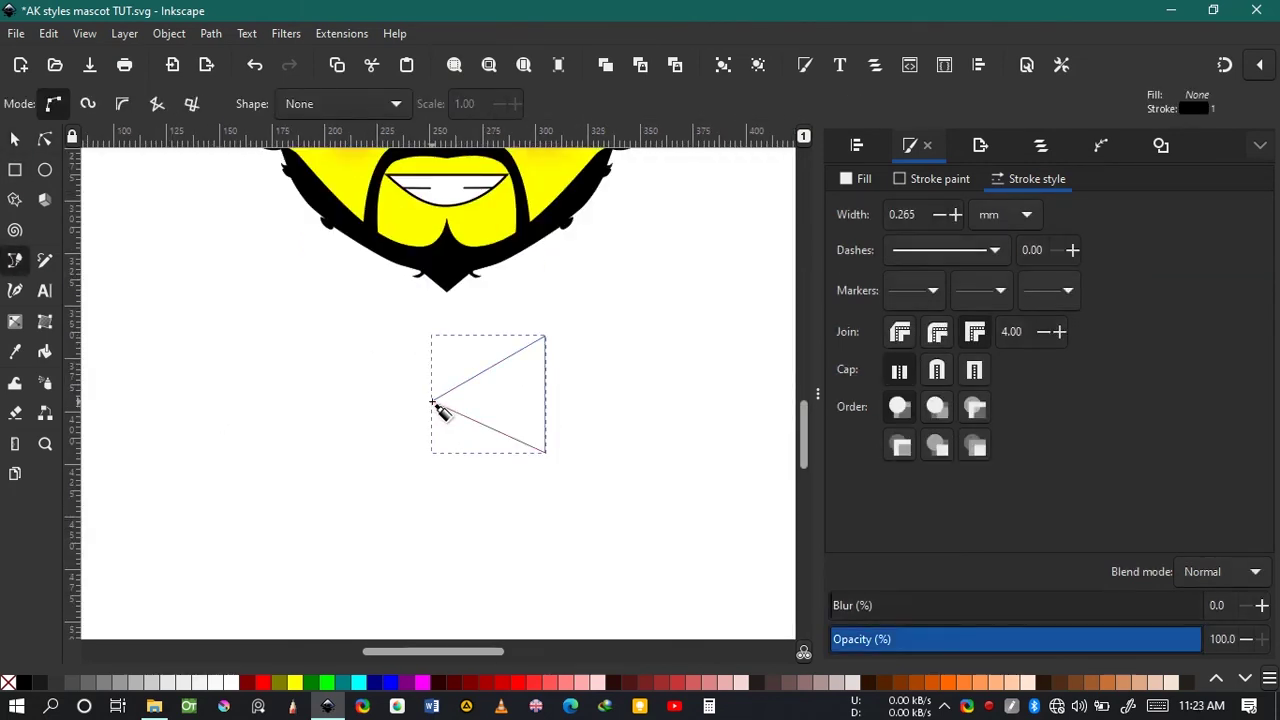
- Round the triangle's two outer corners into a bow-tie wing about 66.8 mm wide and 59.4 mm high, and fill it black
{"action": "left_click", "coordinate": [45, 140]}
{"action": "left_click", "coordinate": [545, 337], "text": "ctrl"}
{"action": "left_click", "coordinate": [545, 452], "text": "ctrl"}
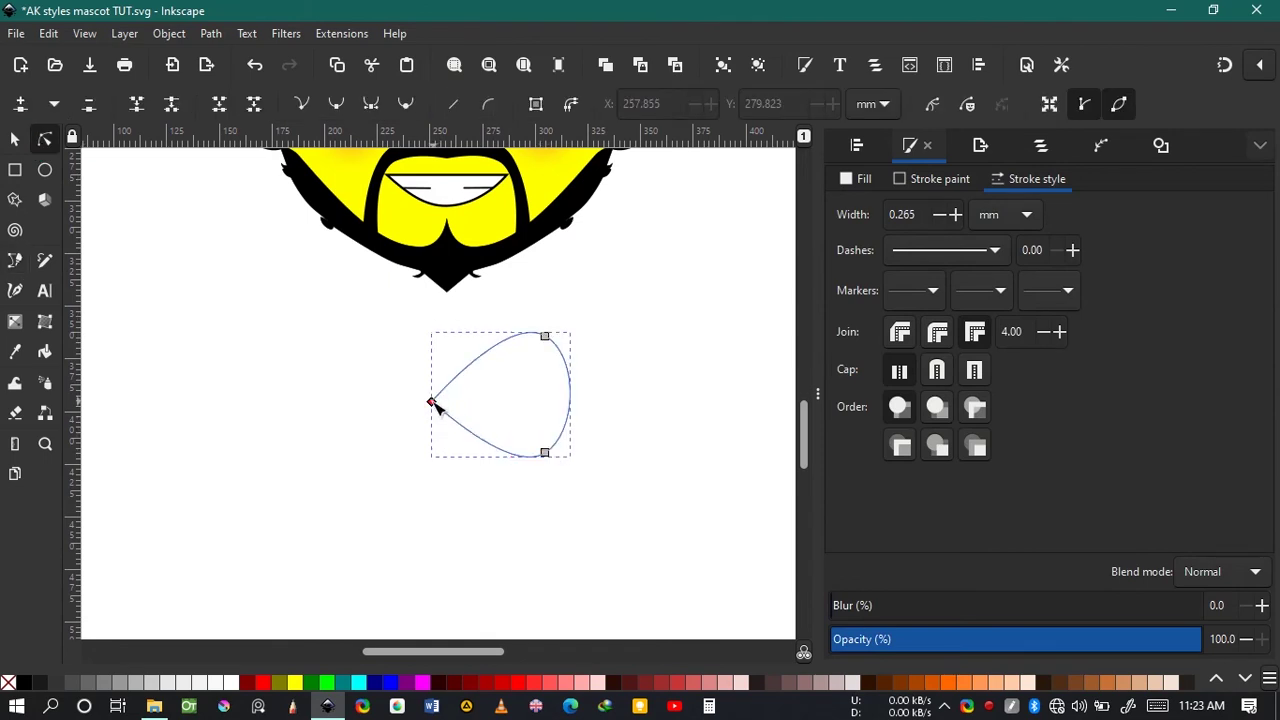
{"action": "left_click", "coordinate": [25, 683]}
{"action": "left_click", "coordinate": [548, 453]}
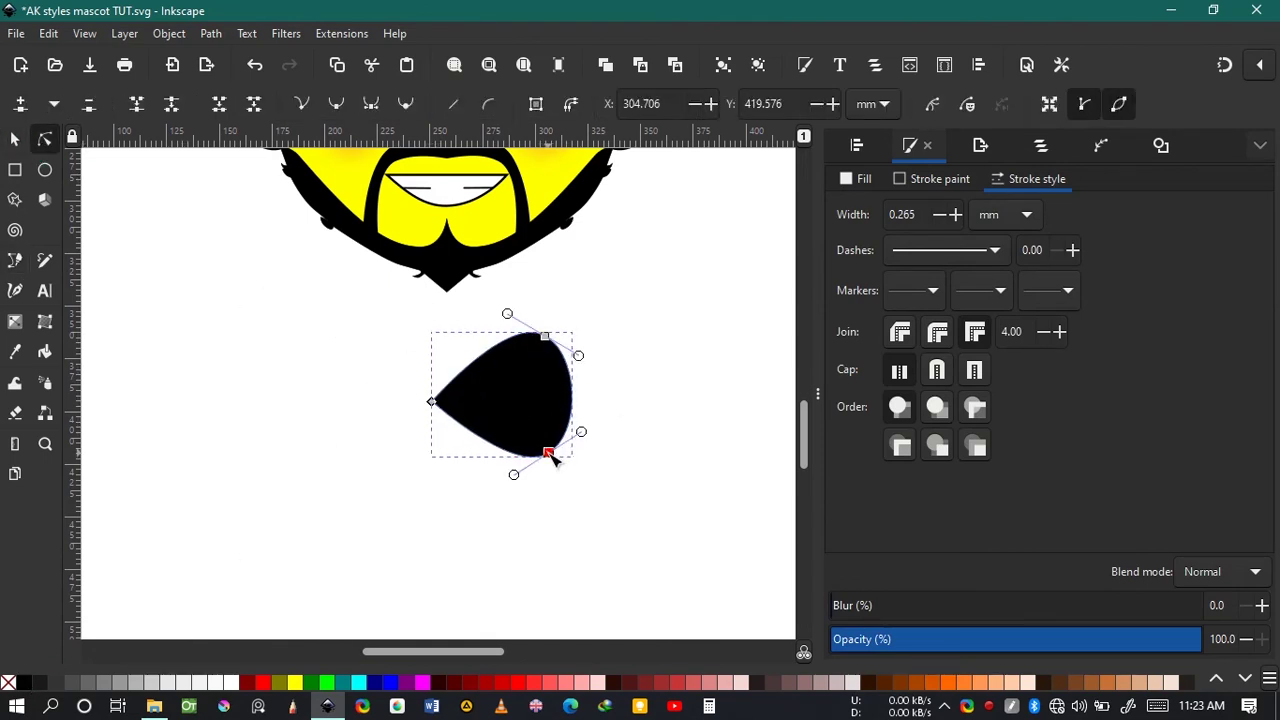
- Duplicate the black wing, flip the copy horizontally and place it opposite the original with their tips overlapping
{"action": "key", "text": "s"}
{"action": "key", "text": "ctrl+d"}
{"action": "left_click", "coordinate": [241, 104]}
{"action": "left_click_drag", "start_coordinate": [480, 400], "coordinate": [408, 402]}
- Draw a black circle with a radius of 20.245 mm at full opacity and centre it between the two wings as the knot
{"action": "key", "text": "e"}
{"action": "left_click_drag", "start_coordinate": [544, 419], "coordinate": [544, 420]}
{"action": "left_click_drag", "start_coordinate": [1154, 634], "coordinate": [1204, 636]}
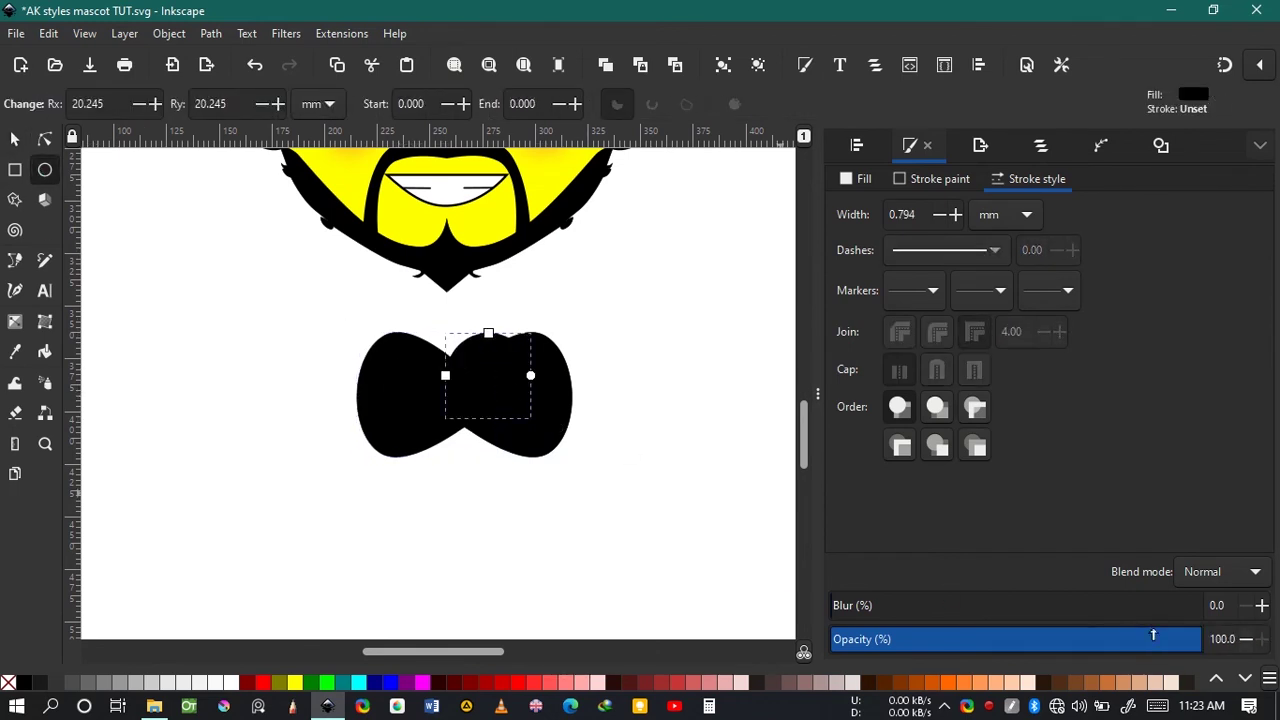
{"action": "left_click", "coordinate": [18, 142]}
{"action": "left_click_drag", "start_coordinate": [500, 376], "coordinate": [477, 394]}
- Nudge the two bow-tie wings outward, away from the knot, by the same amount
{"action": "scroll", "coordinate": [477, 394], "scroll_direction": "up", "scroll_amount": 1}
{"action": "left_click", "coordinate": [562, 389]}
{"action": "key", "text": "shift+Right"}
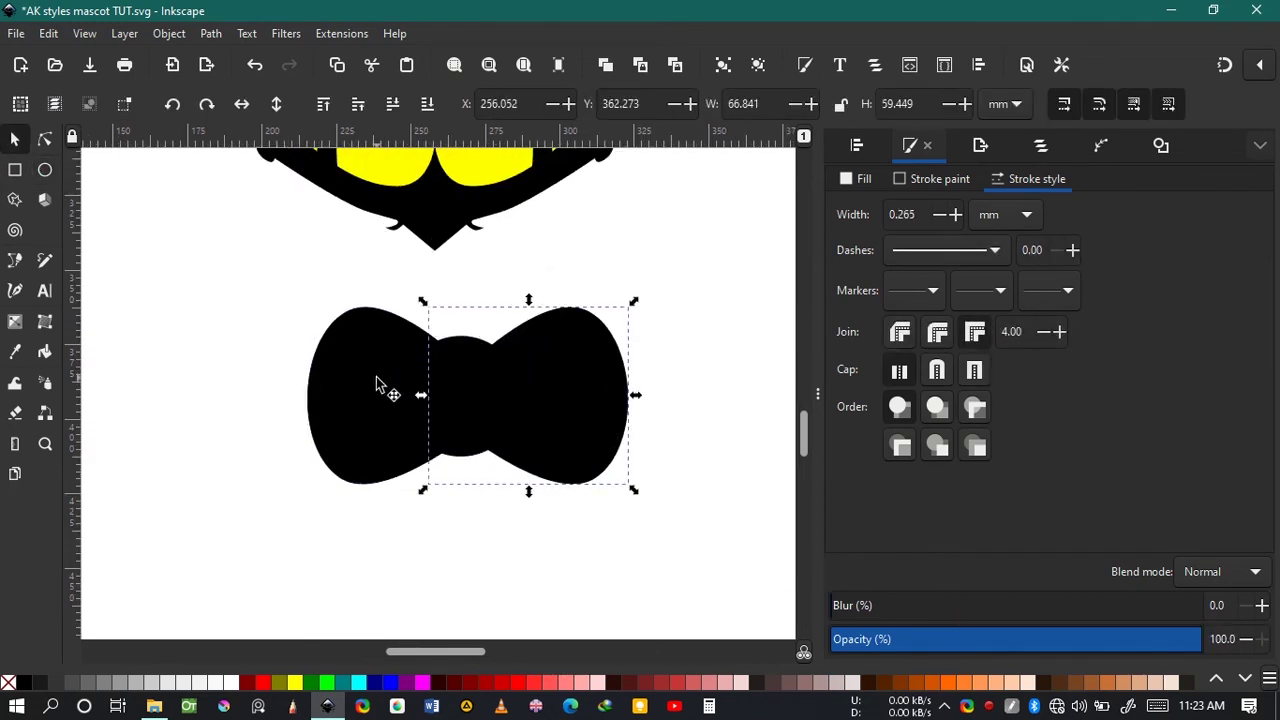
{"action": "left_click", "coordinate": [376, 378]}
{"action": "key", "text": "shift+Left"}
- Move both wings and the knot up beneath the chin and group them as one bow tie
{"action": "left_click_drag", "start_coordinate": [237, 267], "coordinate": [749, 525]}
{"action": "left_click_drag", "start_coordinate": [596, 415], "coordinate": [571, 376]}
{"action": "key", "text": "ctrl+g"}
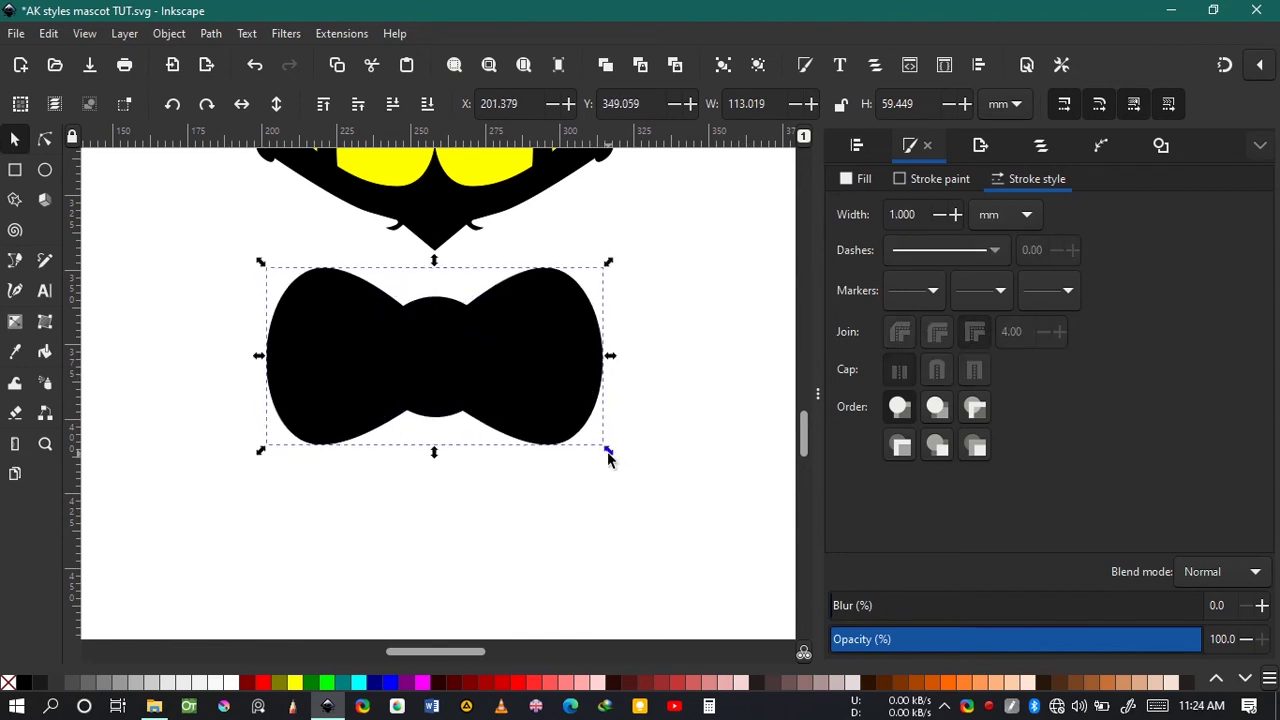
- Scale the bow tie down proportionally to about 62.6 mm wide and 32.9 mm high and place it just below the beard tip
{"action": "left_click_drag", "start_coordinate": [608, 451], "coordinate": [556, 427]}
{"action": "left_click_drag", "start_coordinate": [506, 378], "coordinate": [503, 347]}
{"action": "scroll", "coordinate": [362, 456], "scroll_direction": "down", "scroll_amount": 3}
{"action": "left_click_drag", "start_coordinate": [428, 445], "coordinate": [380, 406]}
{"action": "left_click", "coordinate": [469, 403]}
{"action": "scroll", "coordinate": [469, 403], "scroll_direction": "up", "scroll_amount": 5}
{"action": "scroll", "coordinate": [469, 403], "scroll_direction": "down", "scroll_amount": 6}
{"action": "scroll", "coordinate": [376, 580], "scroll_direction": "down", "scroll_amount": 1}
{"action": "scroll", "coordinate": [376, 422], "scroll_direction": "up", "scroll_amount": 5}
- Shrink the bow tie slightly further, keeping its proportions and centre
{"action": "left_click", "coordinate": [374, 423]}
{"action": "scroll", "coordinate": [517, 408], "scroll_direction": "down", "scroll_amount": 3}
{"action": "scroll", "coordinate": [432, 463], "scroll_direction": "up", "scroll_amount": 3}
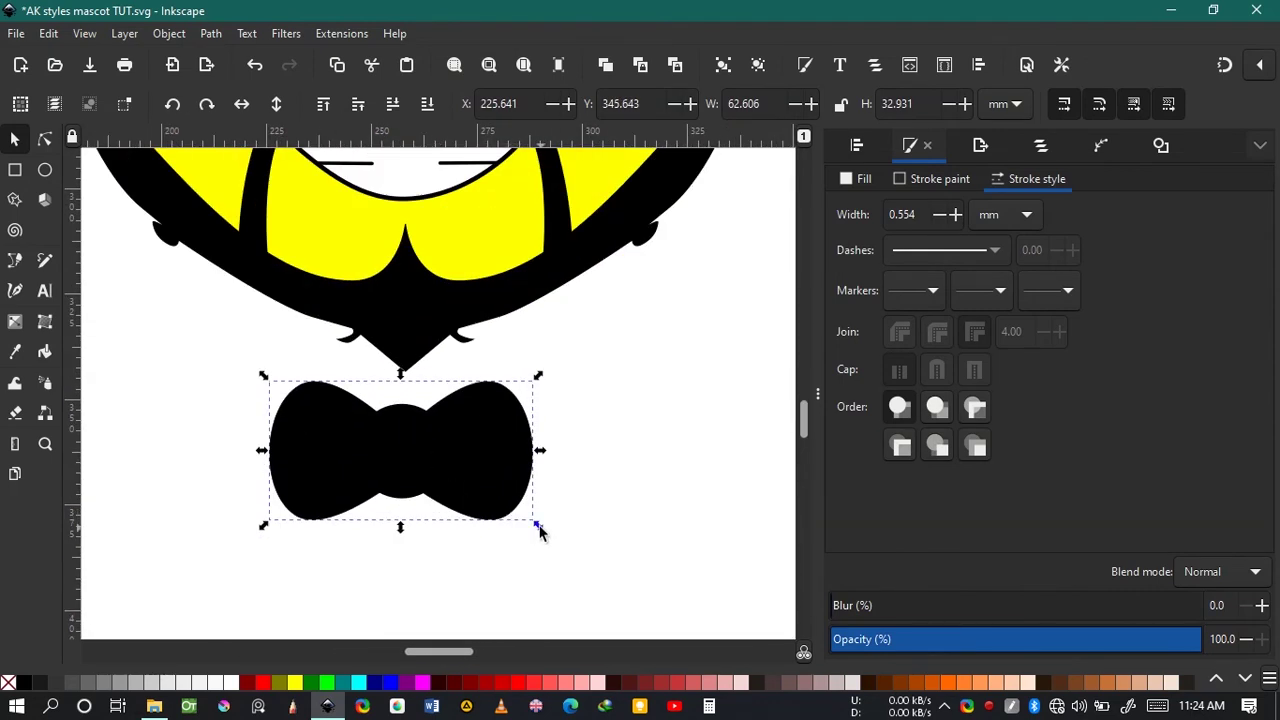
{"action": "left_click_drag", "start_coordinate": [538, 530], "coordinate": [526, 523]}
- Draw a narrow triangular fold mark on the upper part of the bow tie's right wing and fill it dark grey
{"action": "key", "text": "b"}
{"action": "key", "text": "Escape"}
{"action": "scroll", "coordinate": [438, 447], "scroll_direction": "up", "scroll_amount": 2}
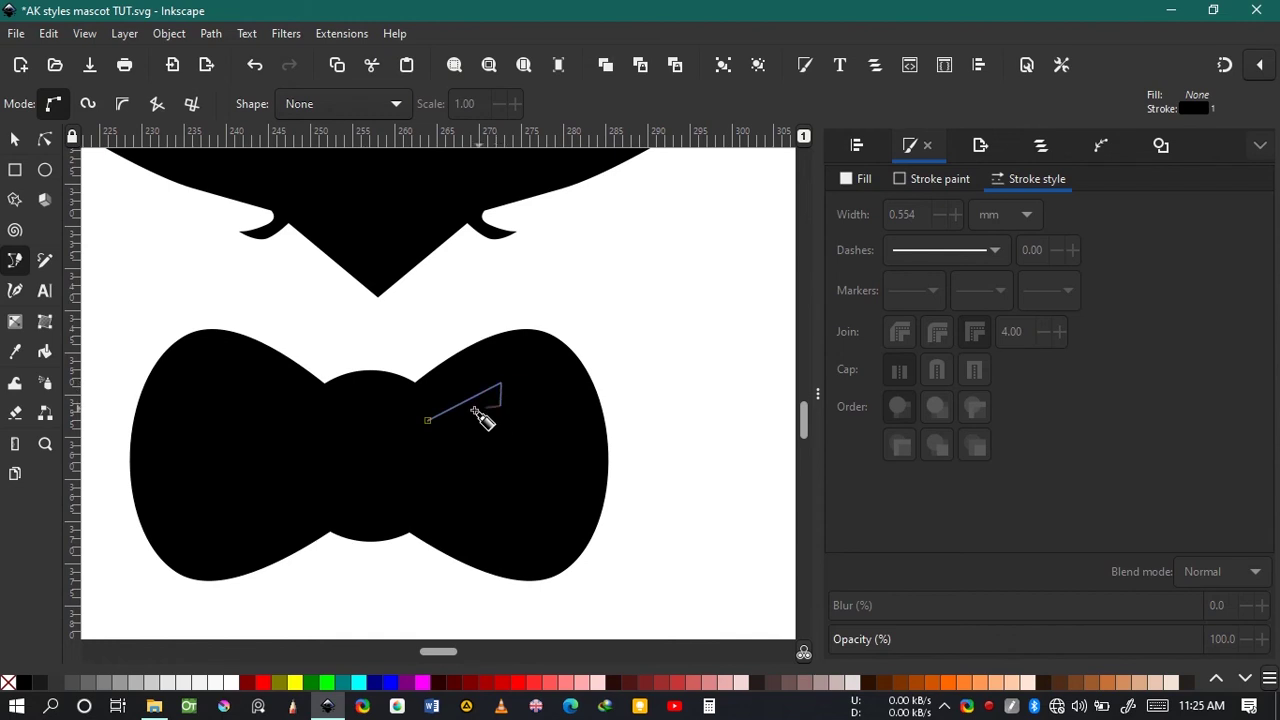
{"action": "left_click", "coordinate": [427, 420]}
{"action": "scroll", "coordinate": [445, 438], "scroll_direction": "up", "scroll_amount": 2}
- Draw two more narrow dark grey triangular fold marks on the middle and lower parts of the right wing
{"action": "left_click", "coordinate": [423, 449]}
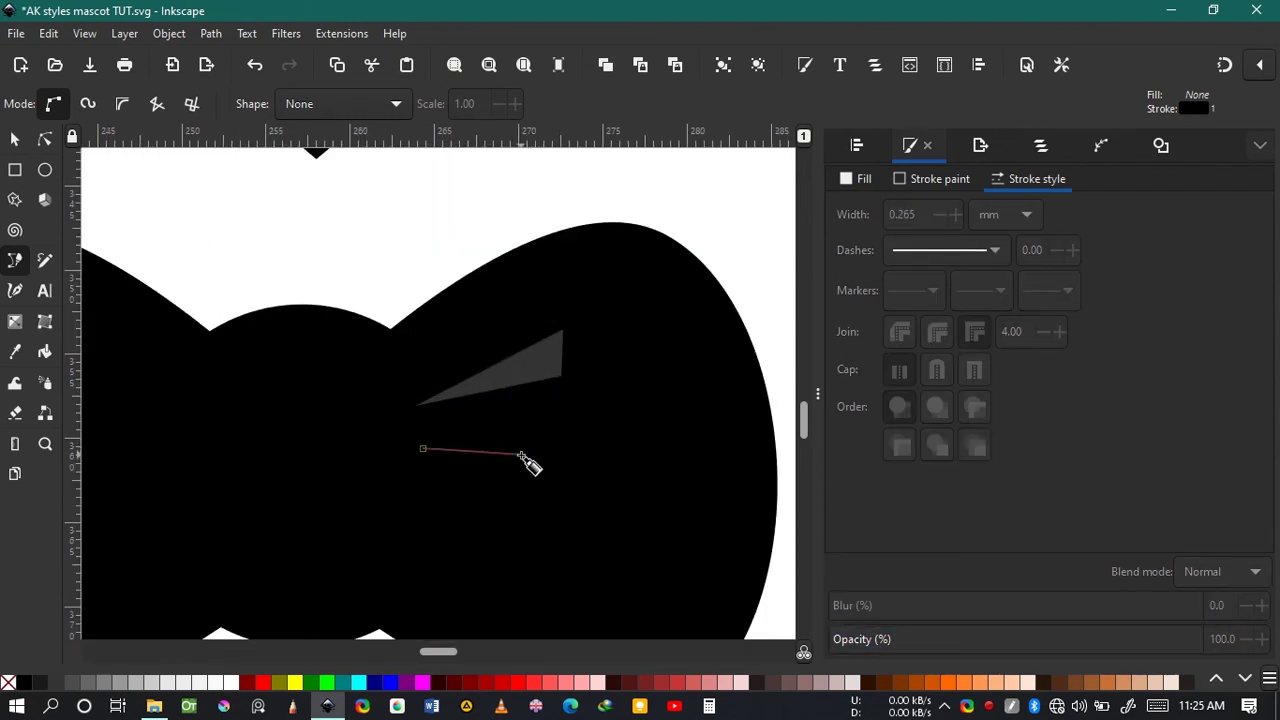
{"action": "left_click", "coordinate": [423, 450]}
{"action": "scroll", "coordinate": [429, 414], "scroll_direction": "down", "scroll_amount": 4}
{"action": "left_click", "coordinate": [425, 395]}
{"action": "left_click", "coordinate": [528, 444]}
{"action": "left_click", "coordinate": [508, 460]}
{"action": "left_click", "coordinate": [427, 396]}
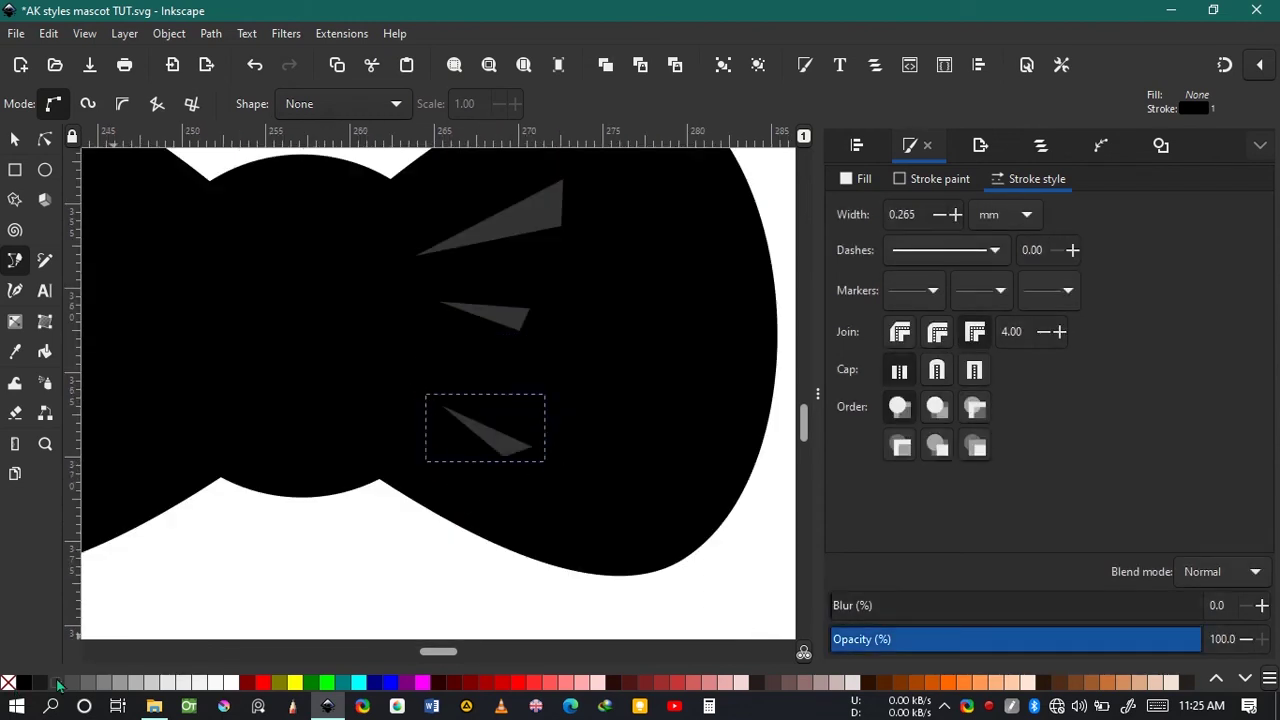
- Duplicate the three fold marks, flip the copies horizontally and position them on the bow tie's left wing
{"action": "left_click", "coordinate": [14, 139]}
{"action": "scroll", "coordinate": [447, 375], "scroll_direction": "down", "scroll_amount": 2}
{"action": "left_click", "coordinate": [484, 333], "text": "shift"}
{"action": "left_click", "coordinate": [497, 289], "text": "shift"}
{"action": "key", "text": "ctrl+d"}
{"action": "key", "text": "h"}
{"action": "left_click_drag", "start_coordinate": [471, 296], "coordinate": [285, 282]}
{"action": "left_click", "coordinate": [293, 296]}
{"action": "left_click", "coordinate": [293, 294]}
- Draw a slim closed highlight shape along the left edge of the bow tie's knot and fill it mid grey
{"action": "key", "text": "Escape"}
{"action": "left_click_drag", "start_coordinate": [338, 356], "coordinate": [410, 408]}
{"action": "key", "text": "b"}
{"action": "scroll", "coordinate": [422, 427], "scroll_direction": "up", "scroll_amount": 4}
{"action": "left_click", "coordinate": [434, 453]}
{"action": "left_click", "coordinate": [375, 446]}
{"action": "left_click", "coordinate": [105, 683]}
- Bend the grey highlight to follow the knot's edge and reposition its lower corners and middle nodes
{"action": "left_click", "coordinate": [45, 139]}
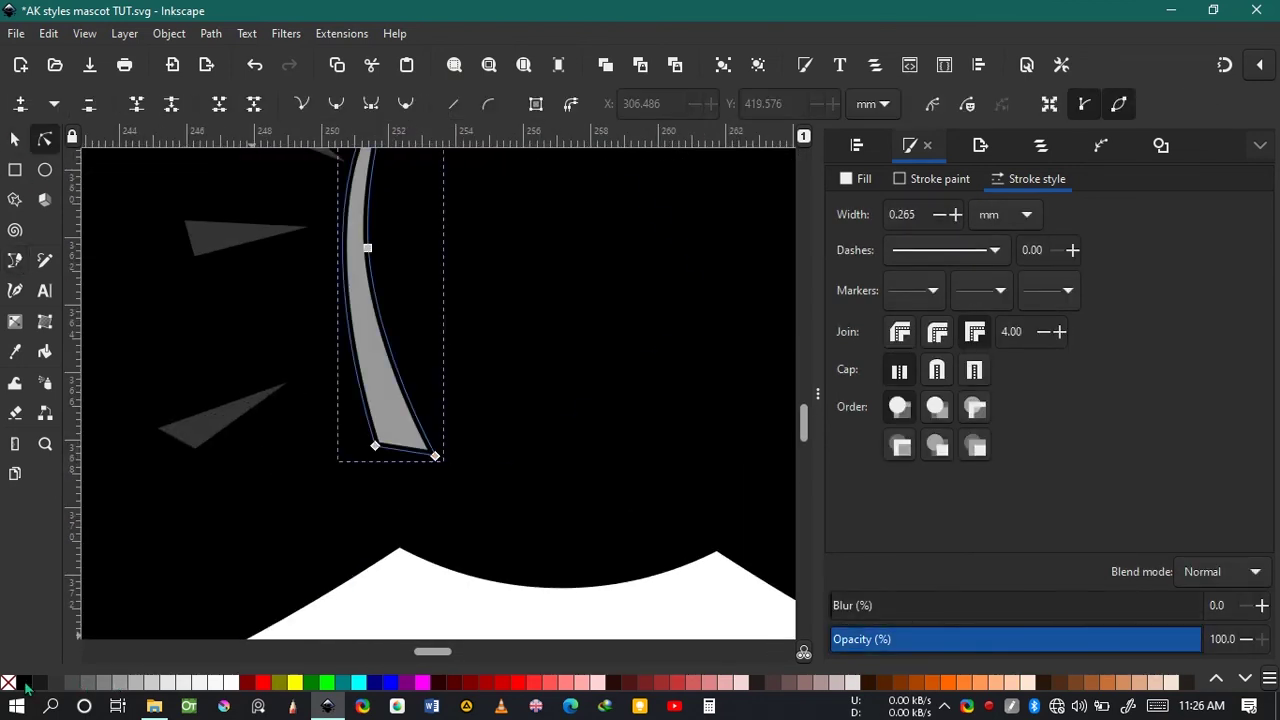
{"action": "left_click_drag", "start_coordinate": [434, 454], "coordinate": [441, 475]}
{"action": "scroll", "coordinate": [488, 369], "scroll_direction": "down", "scroll_amount": 5}
{"action": "left_click", "coordinate": [460, 326]}
{"action": "scroll", "coordinate": [460, 326], "scroll_direction": "up", "scroll_amount": 4}
{"action": "left_click_drag", "start_coordinate": [482, 419], "coordinate": [487, 403]}
{"action": "left_click_drag", "start_coordinate": [534, 580], "coordinate": [483, 546]}
- Slim the highlight by moving its inner middle node and inner lower corner closer to the outer edge
{"action": "key", "text": "Escape"}
{"action": "scroll", "coordinate": [500, 210], "scroll_direction": "down", "scroll_amount": 3}
{"action": "left_click", "coordinate": [500, 293]}
{"action": "scroll", "coordinate": [509, 305], "scroll_direction": "up", "scroll_amount": 3}
{"action": "left_click_drag", "start_coordinate": [484, 202], "coordinate": [472, 199]}
{"action": "left_click_drag", "start_coordinate": [520, 371], "coordinate": [496, 349]}
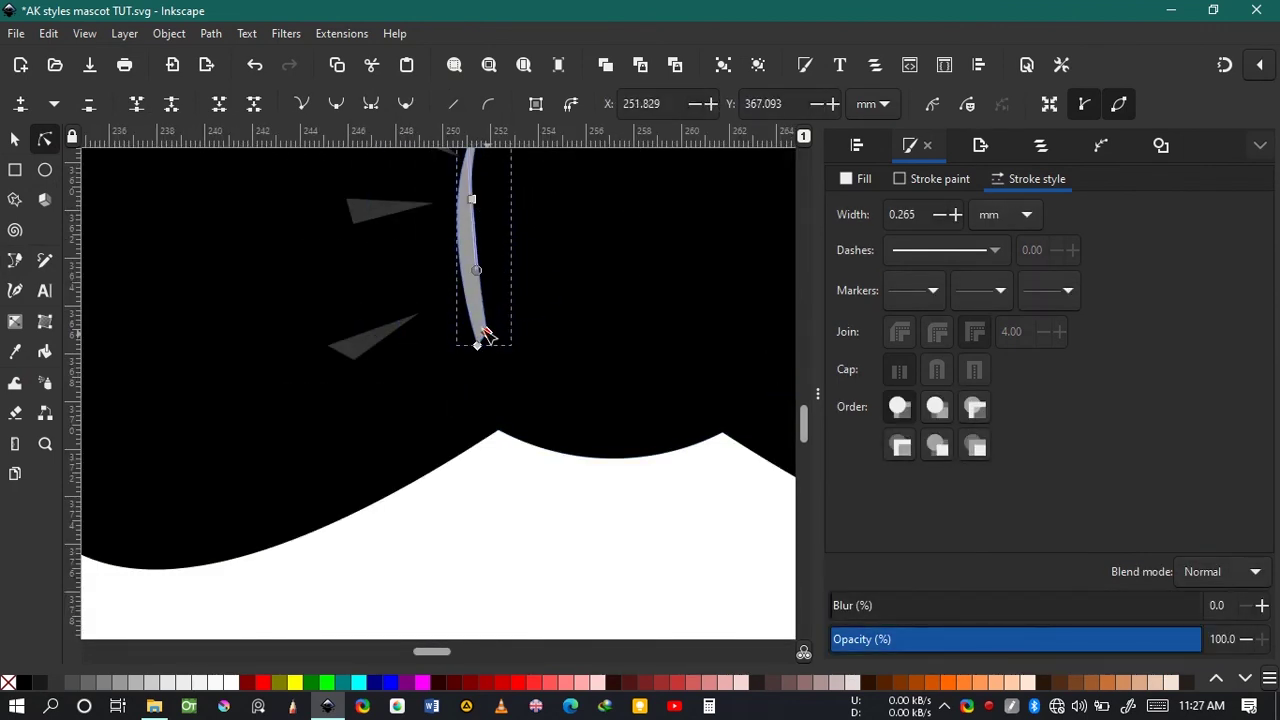
- Delete the highlight's inner lower corner node and its inner middle node
{"action": "left_click", "coordinate": [89, 104]}
{"action": "scroll", "coordinate": [476, 345], "scroll_direction": "up", "scroll_amount": 3}
{"action": "left_click", "coordinate": [472, 349]}
{"action": "left_click", "coordinate": [89, 104]}
- Reshape the highlight into a thin tapered crescent by adjusting its remaining middle node and curve handles
{"action": "left_click_drag", "start_coordinate": [467, 283], "coordinate": [460, 275]}
{"action": "left_click_drag", "start_coordinate": [517, 434], "coordinate": [473, 356]}
{"action": "mouse_move", "coordinate": [423, 277]}
{"action": "left_mouse_down"}
{"action": "mouse_move", "coordinate": [463, 278]}
{"action": "mouse_move", "coordinate": [444, 284]}
{"action": "left_mouse_up"}
{"action": "left_click_drag", "start_coordinate": [425, 362], "coordinate": [443, 374]}
{"action": "left_click_drag", "start_coordinate": [444, 284], "coordinate": [464, 294]}
{"action": "left_click_drag", "start_coordinate": [443, 374], "coordinate": [457, 314]}
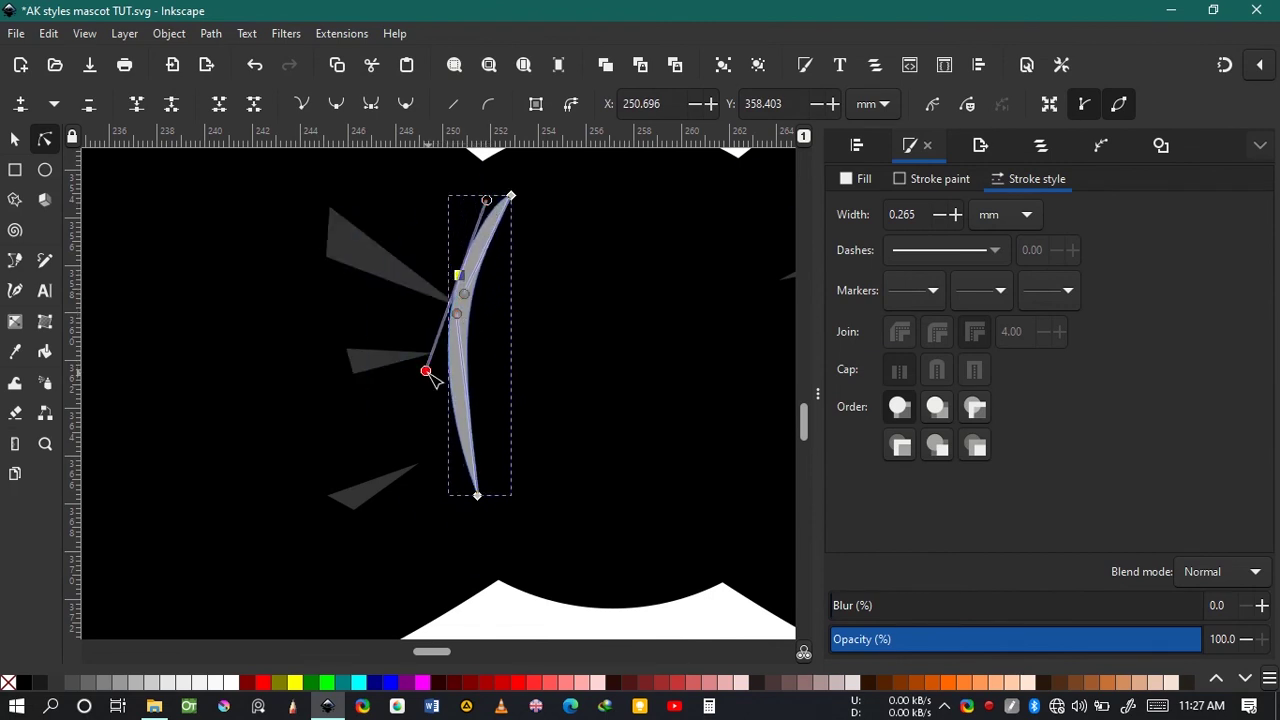
- Fine-tune the upper curve handle of the grey highlight on the bow tie's knot
{"action": "left_click_drag", "start_coordinate": [487, 200], "coordinate": [485, 206]}
{"action": "left_click", "coordinate": [601, 328]}
{"action": "scroll", "coordinate": [601, 328], "scroll_direction": "down", "scroll_amount": 3}
- Duplicate the knot's grey highlight, place the copy on the bow tie's left lobe, and resize and rotate it to follow the outer edge
{"action": "left_click", "coordinate": [14, 139]}
{"action": "left_click", "coordinate": [558, 304]}
{"action": "key", "text": "ctrl+d"}
{"action": "left_click_drag", "start_coordinate": [558, 304], "coordinate": [440, 228]}
{"action": "left_click_drag", "start_coordinate": [398, 298], "coordinate": [389, 292]}
{"action": "left_click", "coordinate": [388, 293]}
{"action": "left_click_drag", "start_coordinate": [435, 357], "coordinate": [422, 367]}
{"action": "left_click_drag", "start_coordinate": [391, 289], "coordinate": [389, 294]}
{"action": "left_click", "coordinate": [280, 350]}
{"action": "scroll", "coordinate": [280, 350], "scroll_direction": "down", "scroll_amount": 5}
{"action": "scroll", "coordinate": [280, 440], "scroll_direction": "up", "scroll_amount": 2}
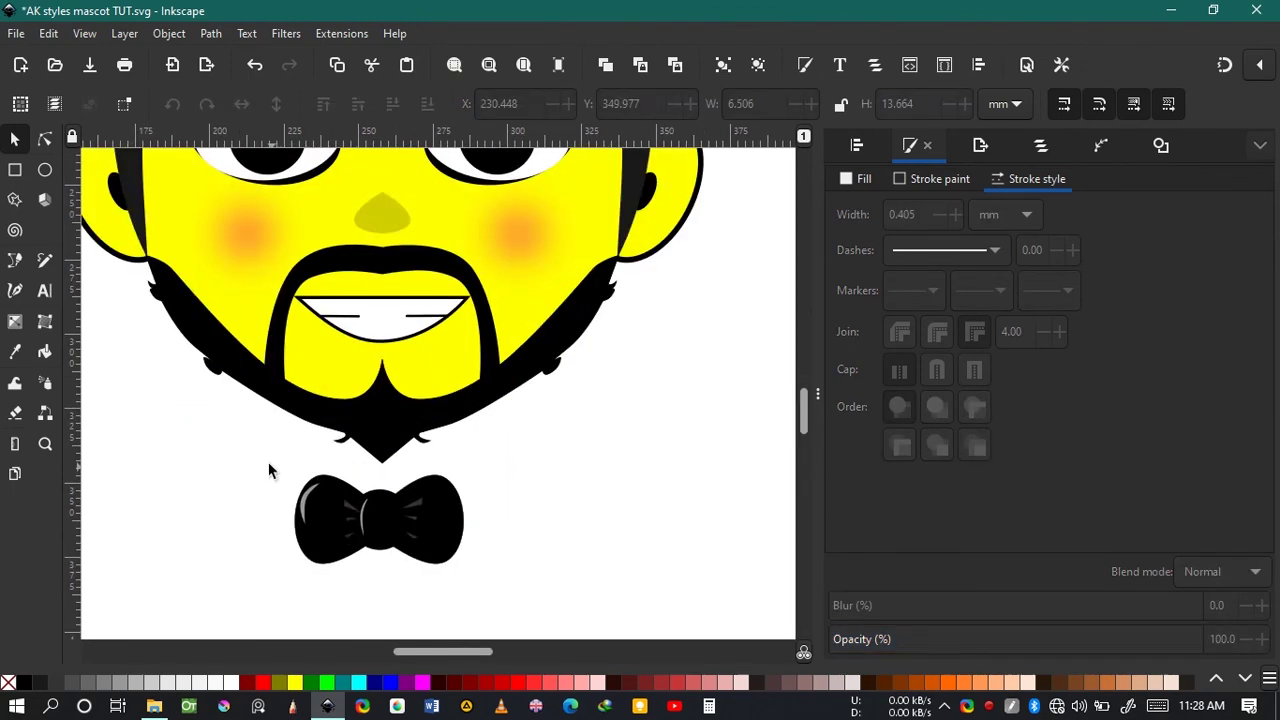
- Select the whole mascot including the bow tie and centre it horizontally and vertically on the page
{"action": "scroll", "coordinate": [562, 514], "scroll_direction": "down", "scroll_amount": 5, "text": "ctrl"}
{"action": "mouse_move", "coordinate": [352, 188]}
{"action": "left_mouse_down"}
{"action": "mouse_move", "coordinate": [766, 451]}
{"action": "mouse_move", "coordinate": [776, 606]}
{"action": "left_mouse_up"}
{"action": "left_click", "coordinate": [651, 475]}
{"action": "mouse_move", "coordinate": [341, 165]}
{"action": "left_mouse_down"}
{"action": "mouse_move", "coordinate": [676, 367]}
{"action": "mouse_move", "coordinate": [762, 508]}
{"action": "left_mouse_up"}
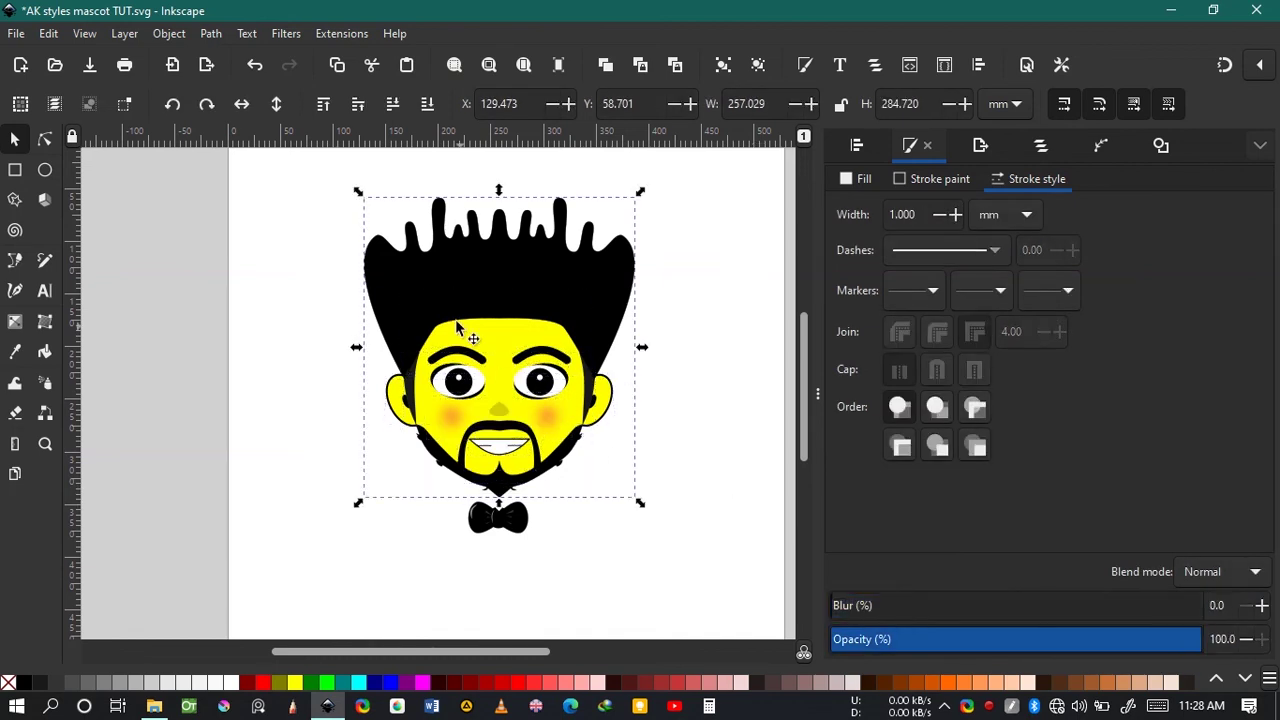
{"action": "left_click", "coordinate": [857, 146]}
{"action": "left_click", "coordinate": [921, 322]}
{"action": "left_click", "coordinate": [920, 354]}
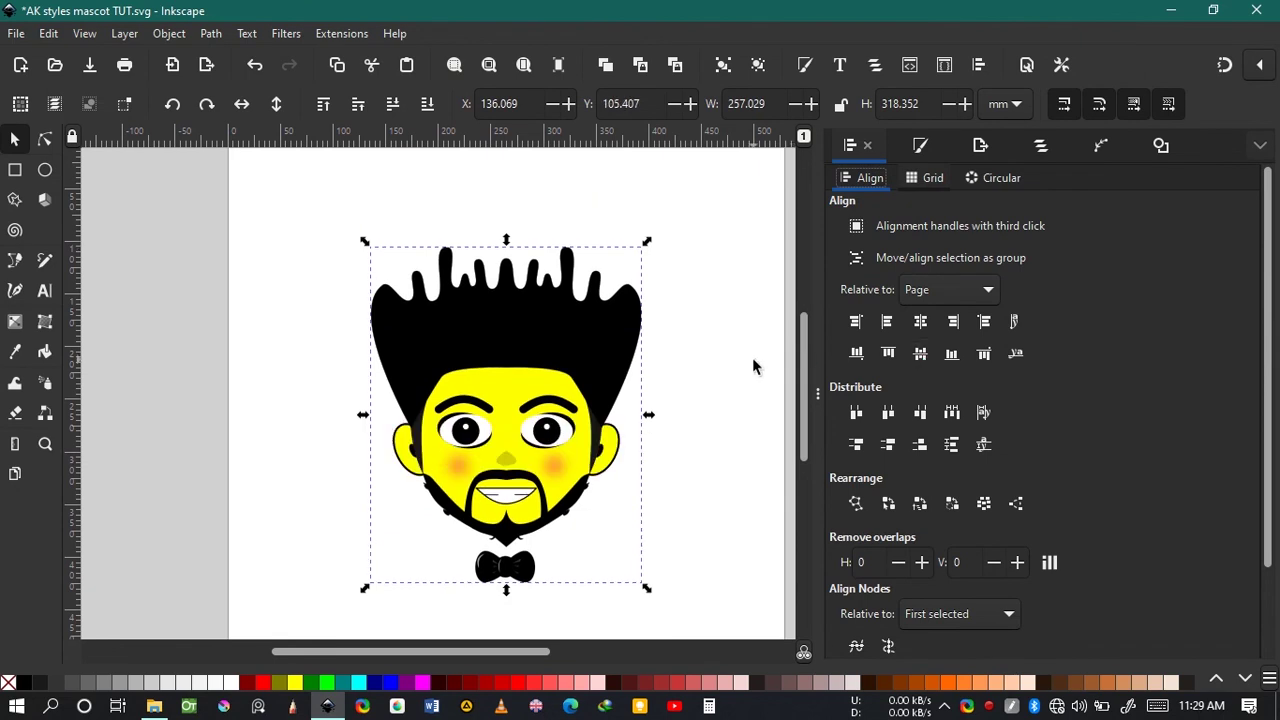
- Deselect the mascot and save the document
{"action": "scroll", "coordinate": [626, 321], "scroll_direction": "down", "scroll_amount": 2}
{"action": "left_click", "coordinate": [647, 329]}
{"action": "key", "text": "ctrl+s"}
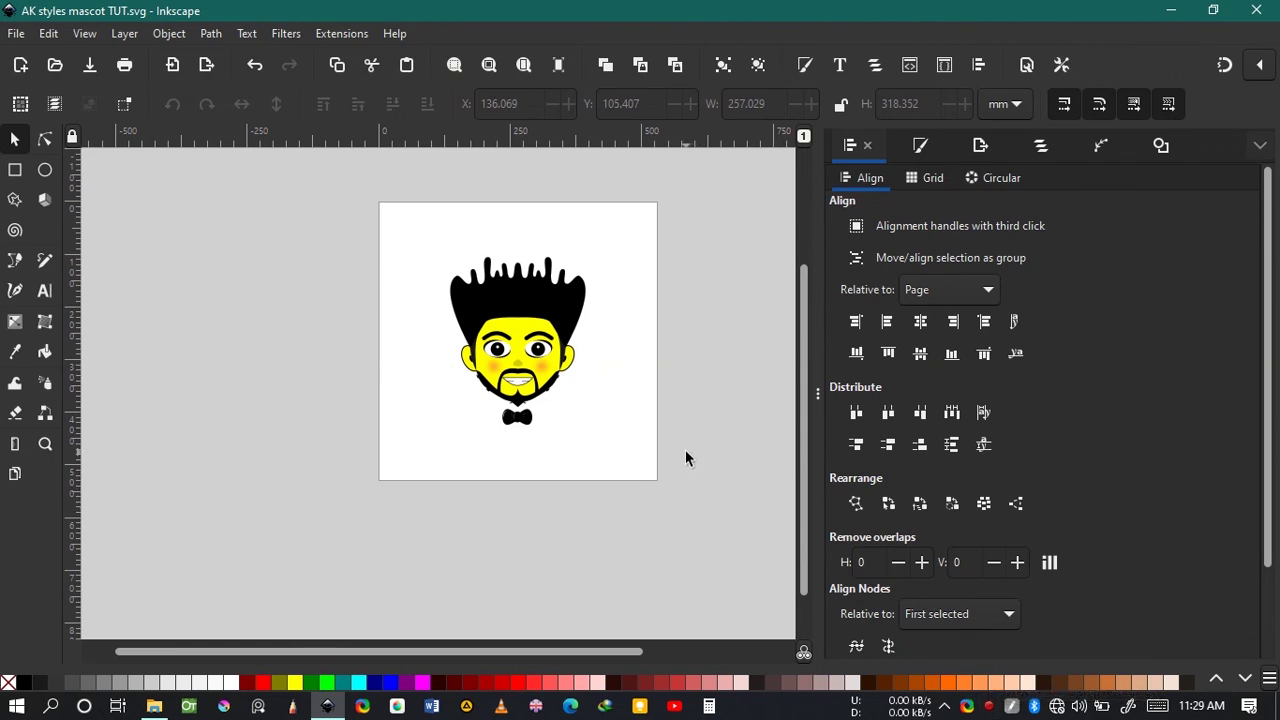
{"action": "left_click_drag", "start_coordinate": [685, 457], "coordinate": [586, 480]}
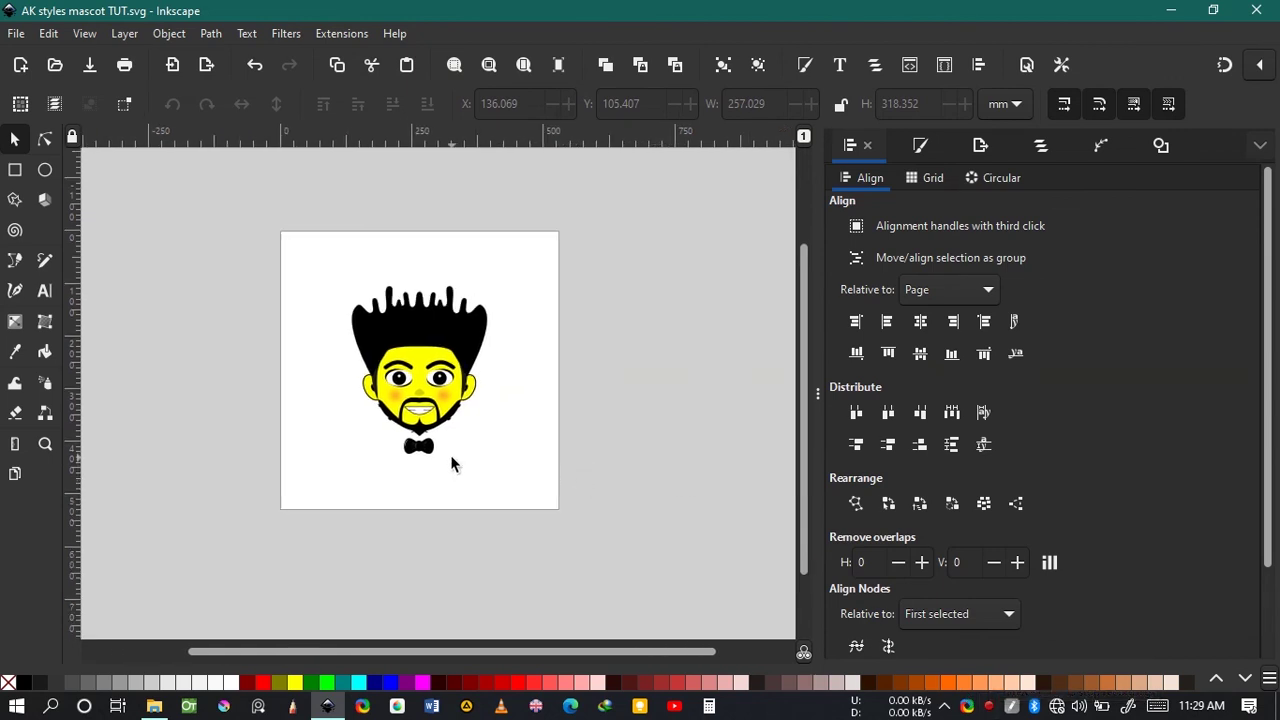
{"action": "scroll", "coordinate": [451, 463], "scroll_direction": "up", "scroll_amount": 3}
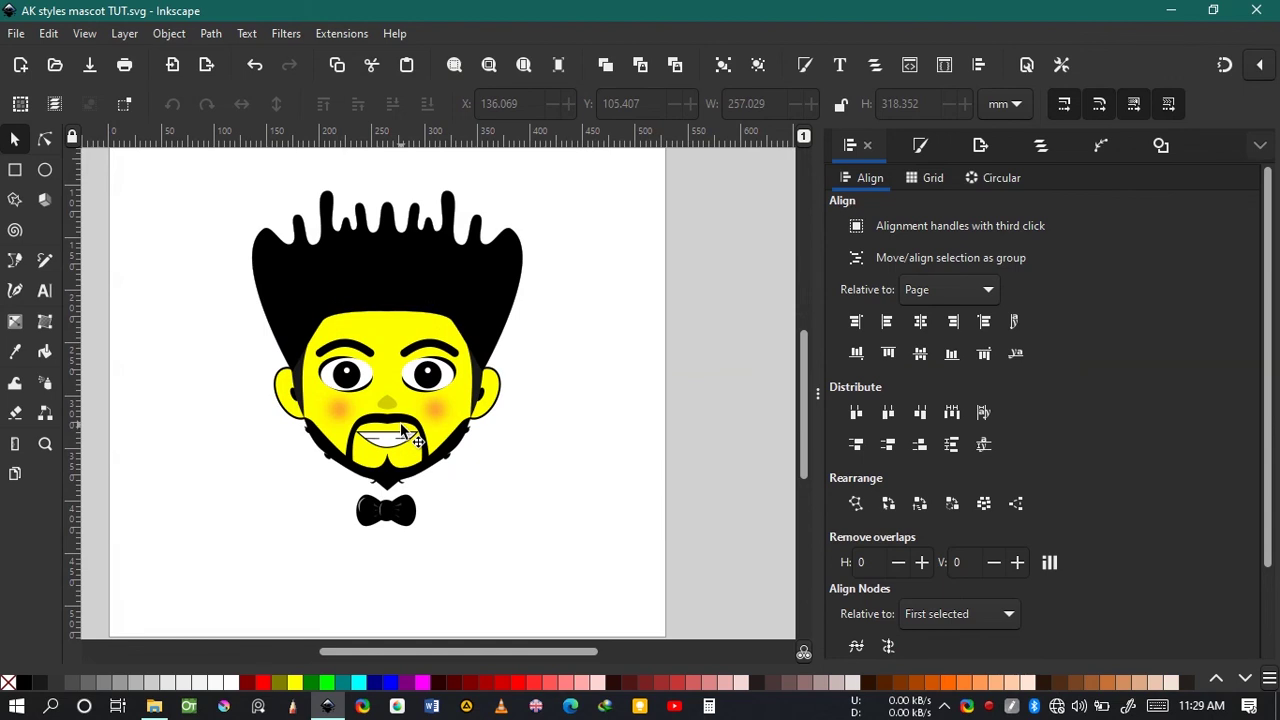
{"action": "scroll", "coordinate": [403, 430], "scroll_direction": "down", "scroll_amount": 1}
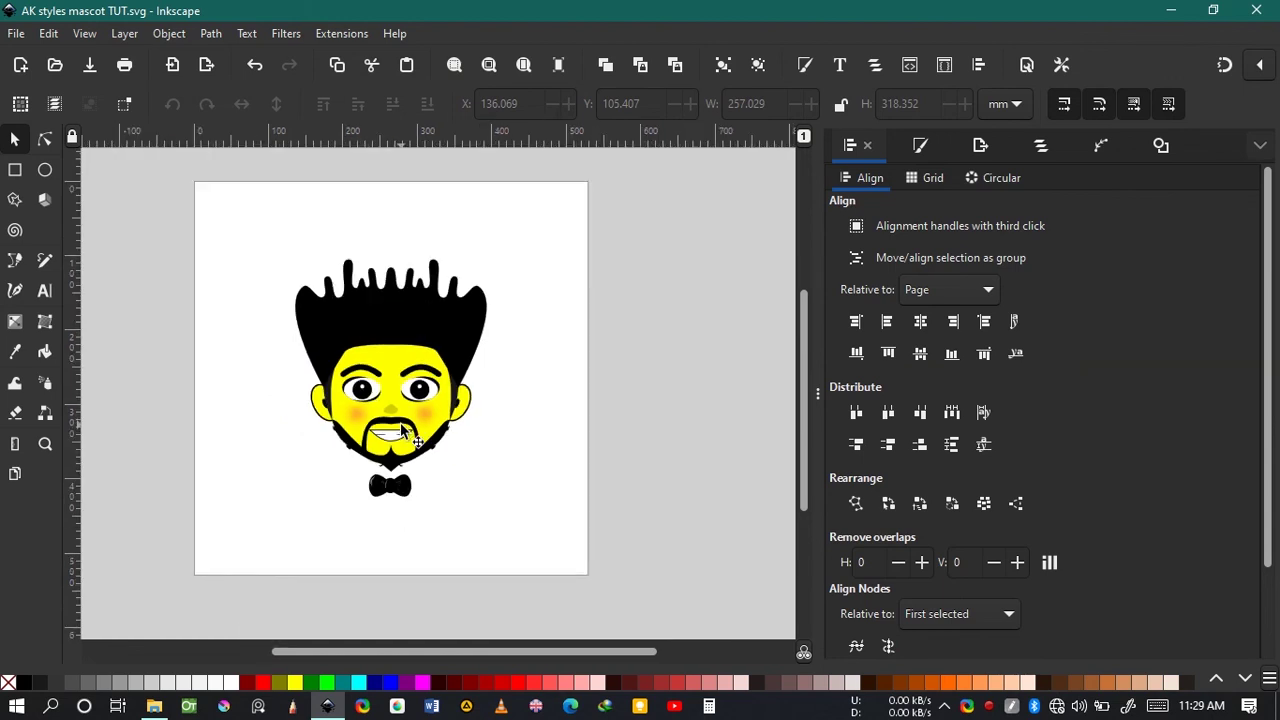